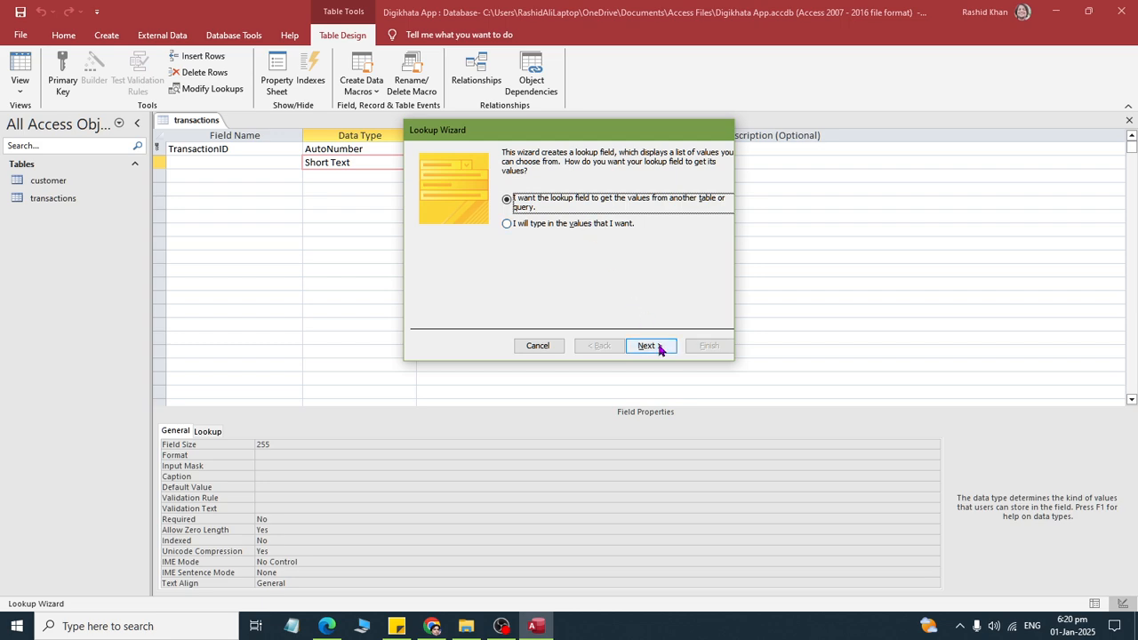
# - Base the new lookup field on the customer table and include its CustomerID and CustomerName fields
pyautogui.click(659, 348)
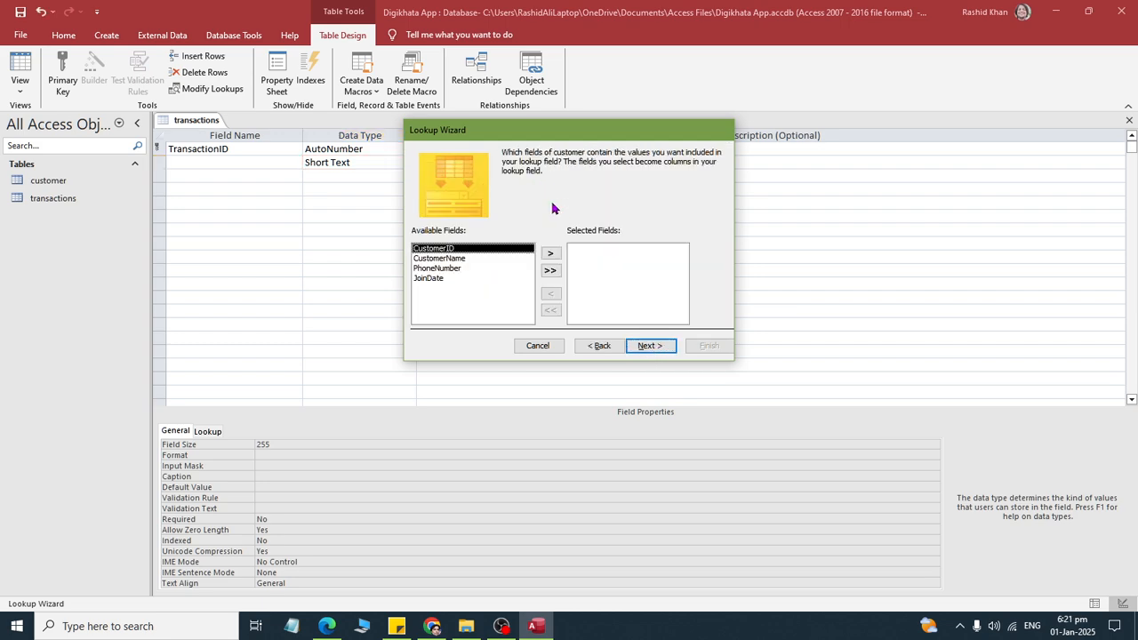
pyautogui.hotkey('alt', 'Tab')
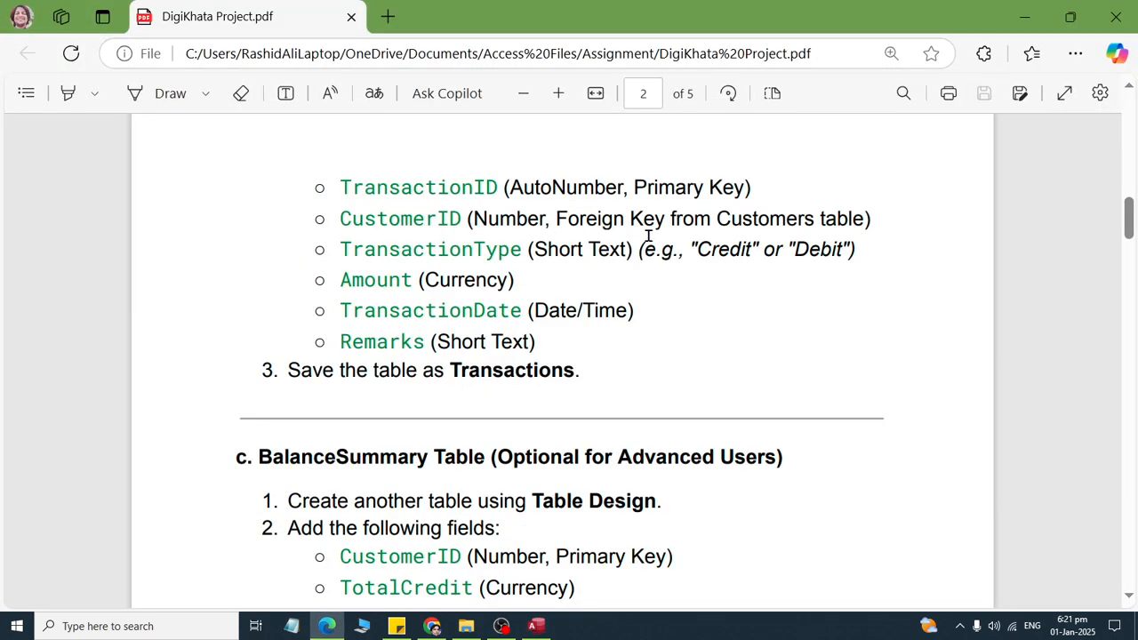
pyautogui.hotkey('alt', 'Tab')
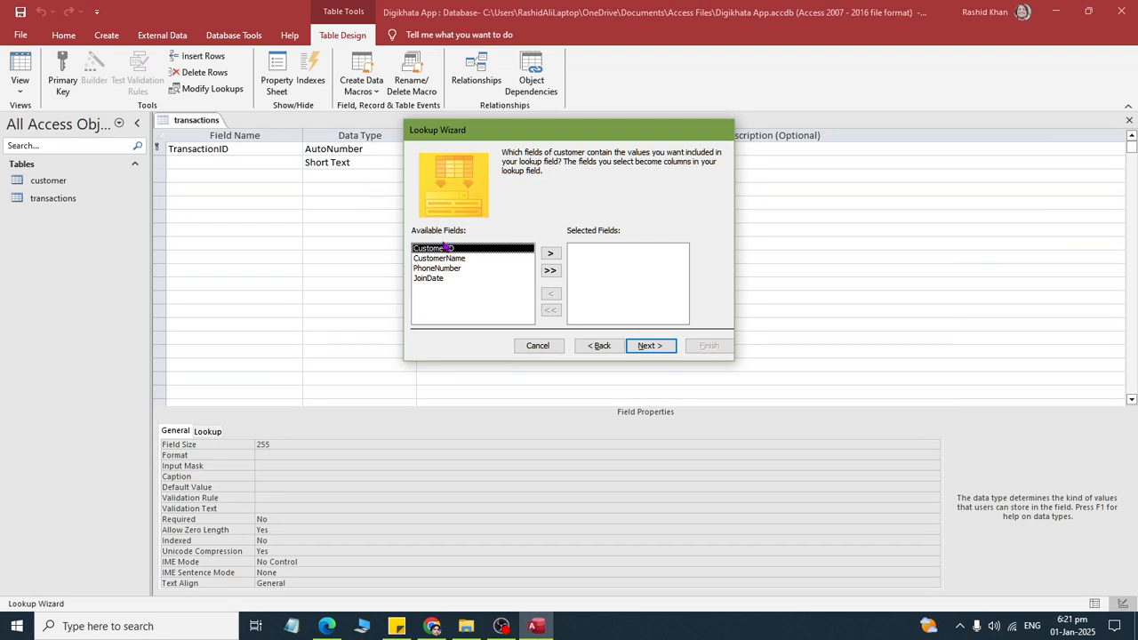
pyautogui.doubleClick(448, 249)
pyautogui.doubleClick(447, 249)
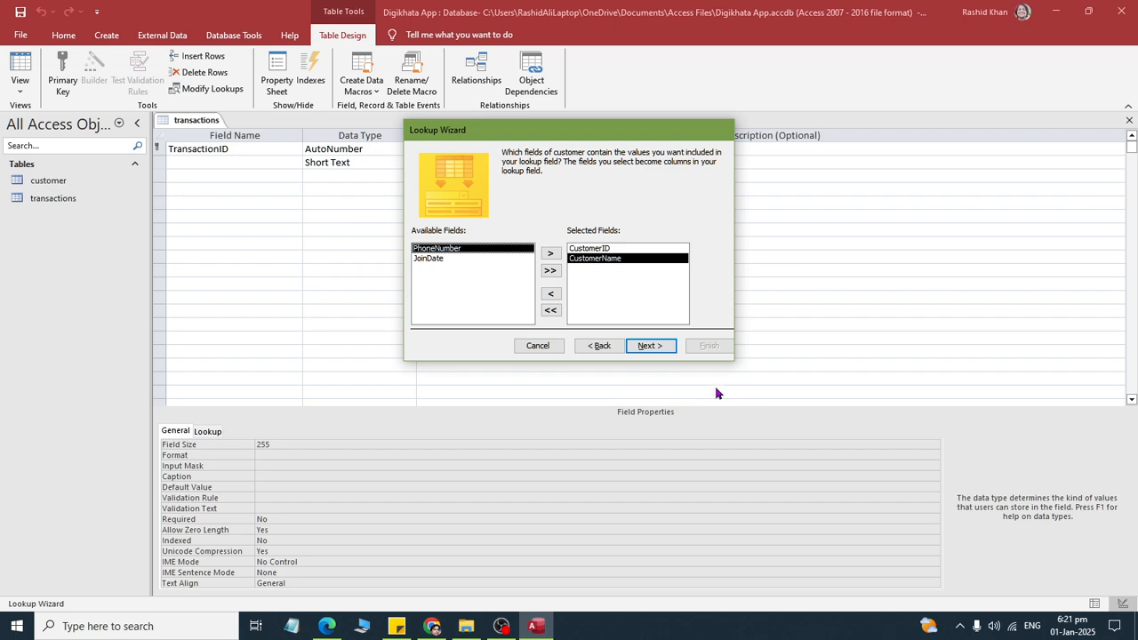
# - Accept the remaining lookup defaults and finish creating the customer lookup field
pyautogui.click(648, 346)
pyautogui.click(650, 346)
pyautogui.click(649, 346)
pyautogui.click(708, 345)
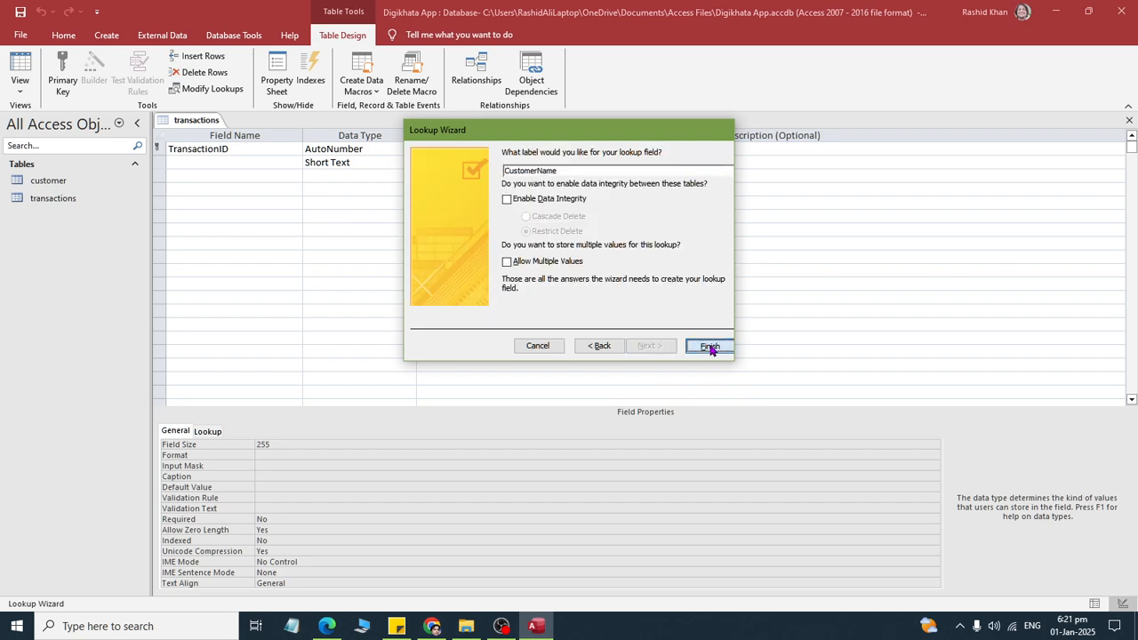
pyautogui.click(536, 353)
# - Rename the customer lookup field to CustomerID, as listed in the assignment PDF
pyautogui.hotkey('alt', 'Tab')
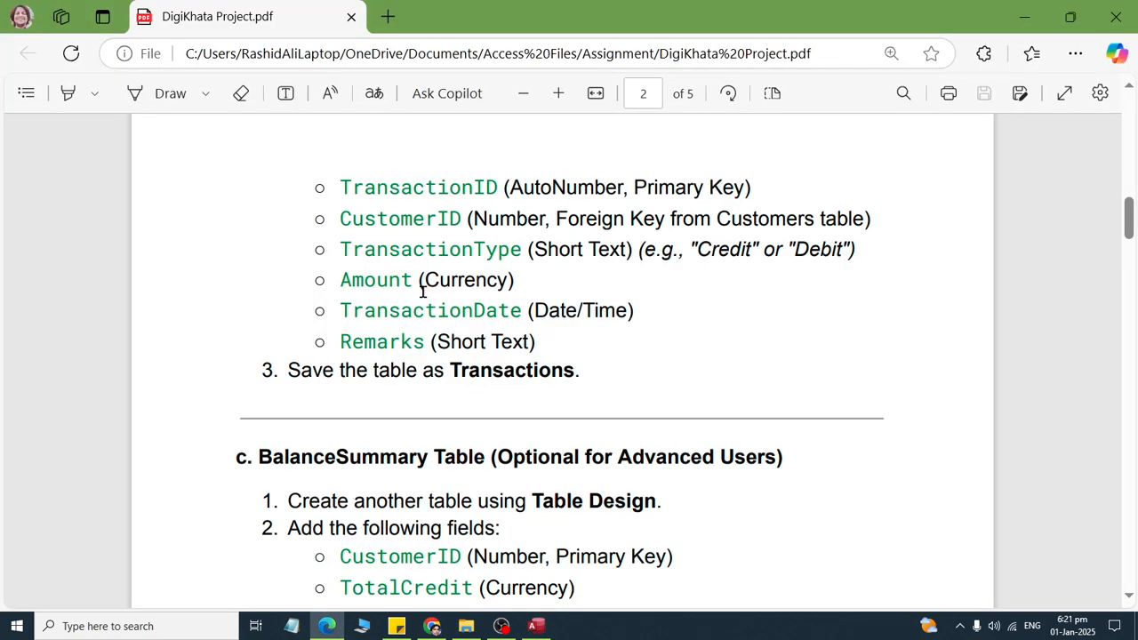
pyautogui.hotkey('alt', 'Tab')
pyautogui.click(283, 168)
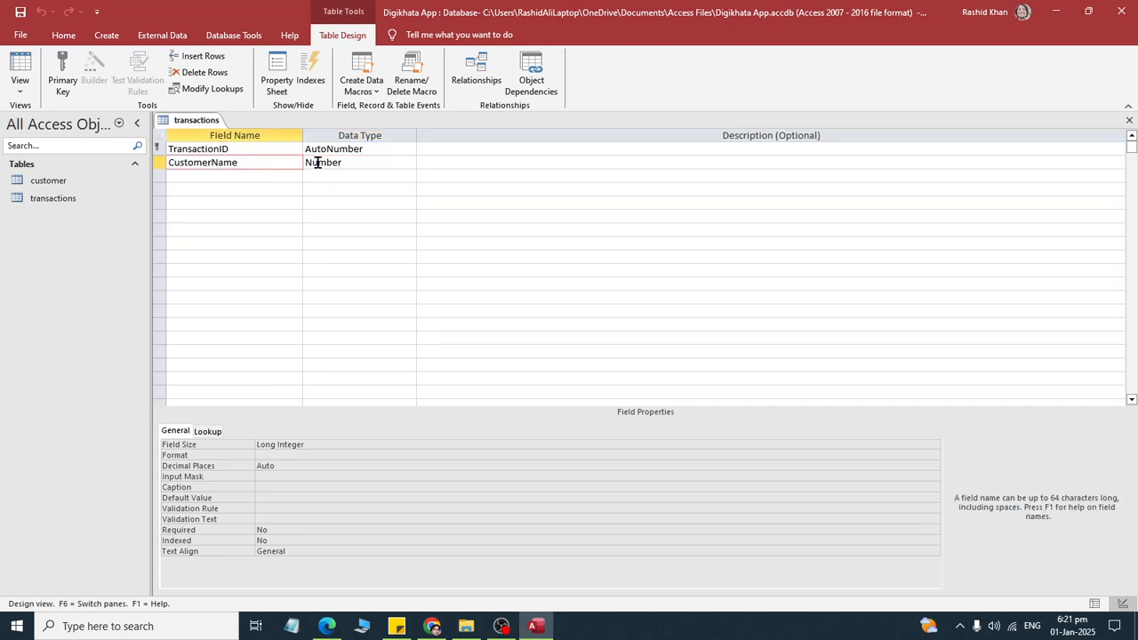
pyautogui.write('ID')
pyautogui.press('Return')
pyautogui.press('Return')
pyautogui.press('Return')
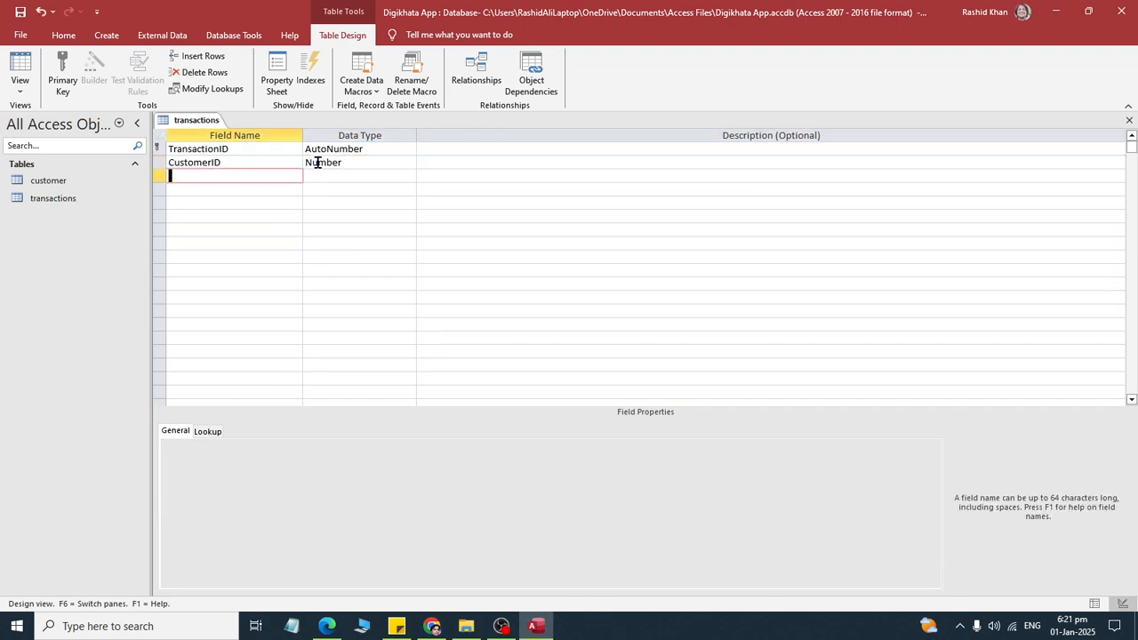
# - Check the assignment PDF for the next field and add a field named TransactionType to the transactions table
pyautogui.hotkey('alt', 'Tab')
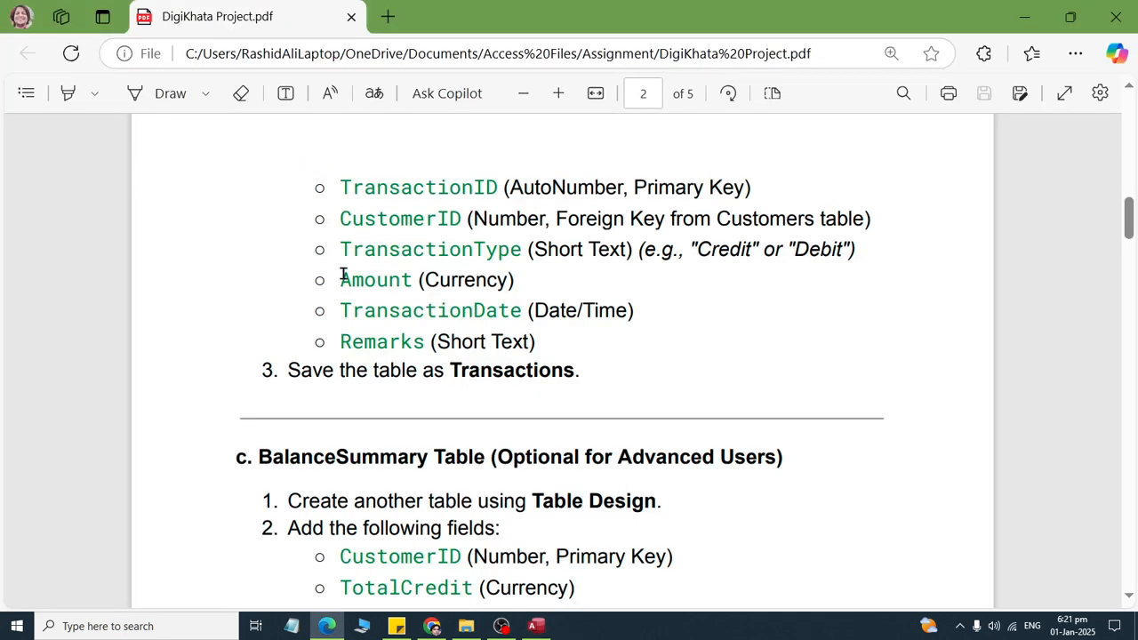
pyautogui.hotkey('alt', 'Tab')
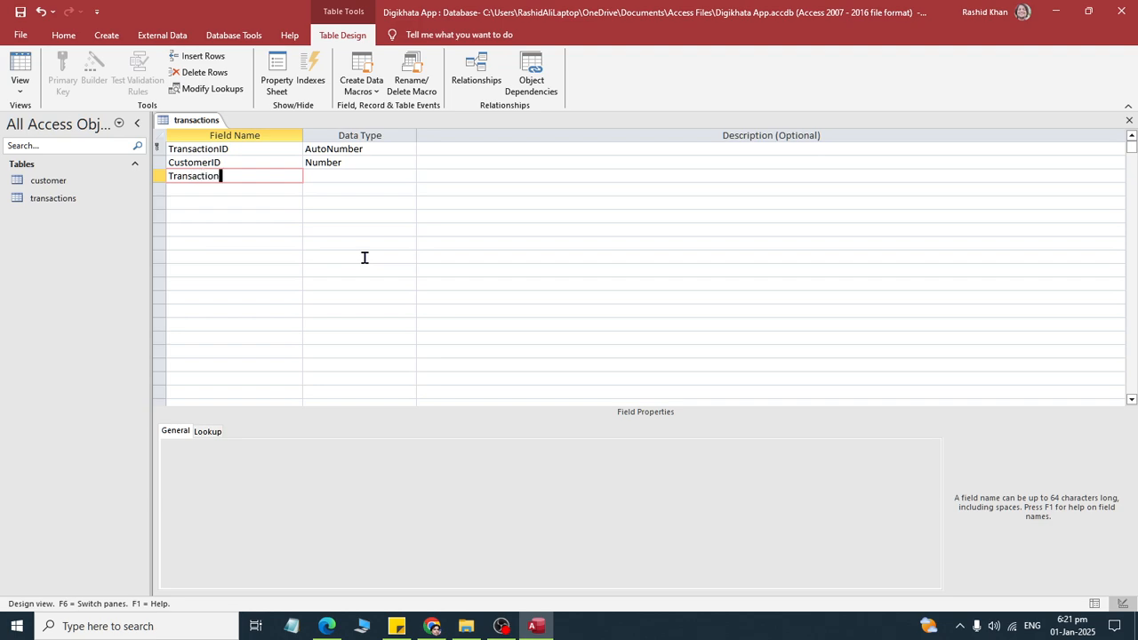
pyautogui.write('TransactionType')
pyautogui.press('Return')
# - Check the TransactionType specification in the assignment PDF and start a lookup for that field using typed-in values
pyautogui.hotkey('alt', 'Tab')
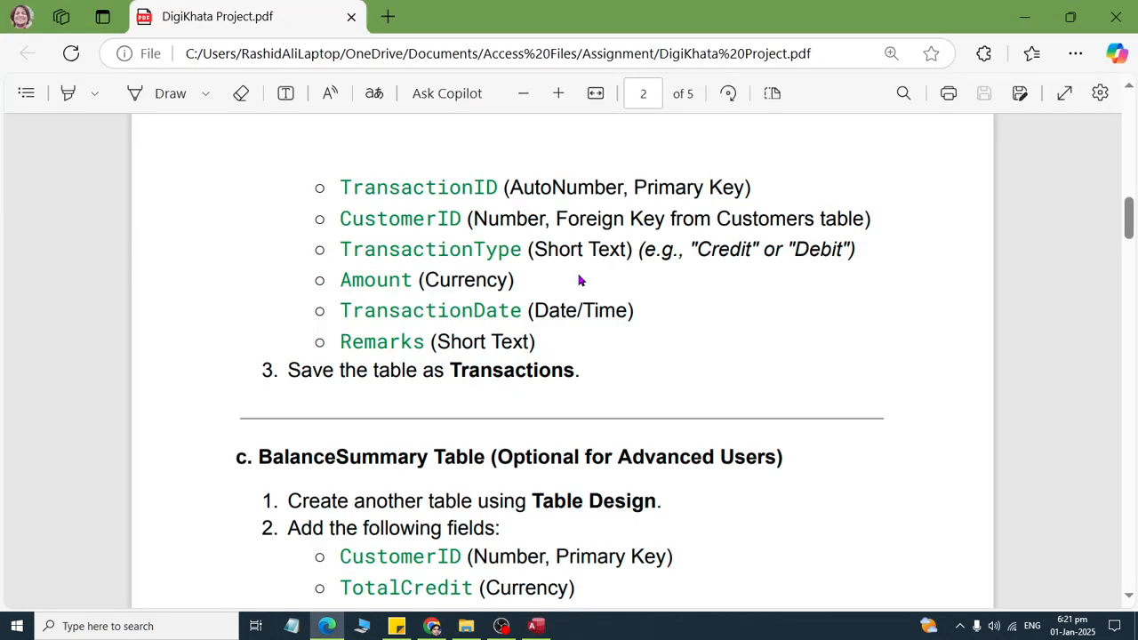
pyautogui.moveTo(548, 249); pyautogui.dragTo(871, 287)
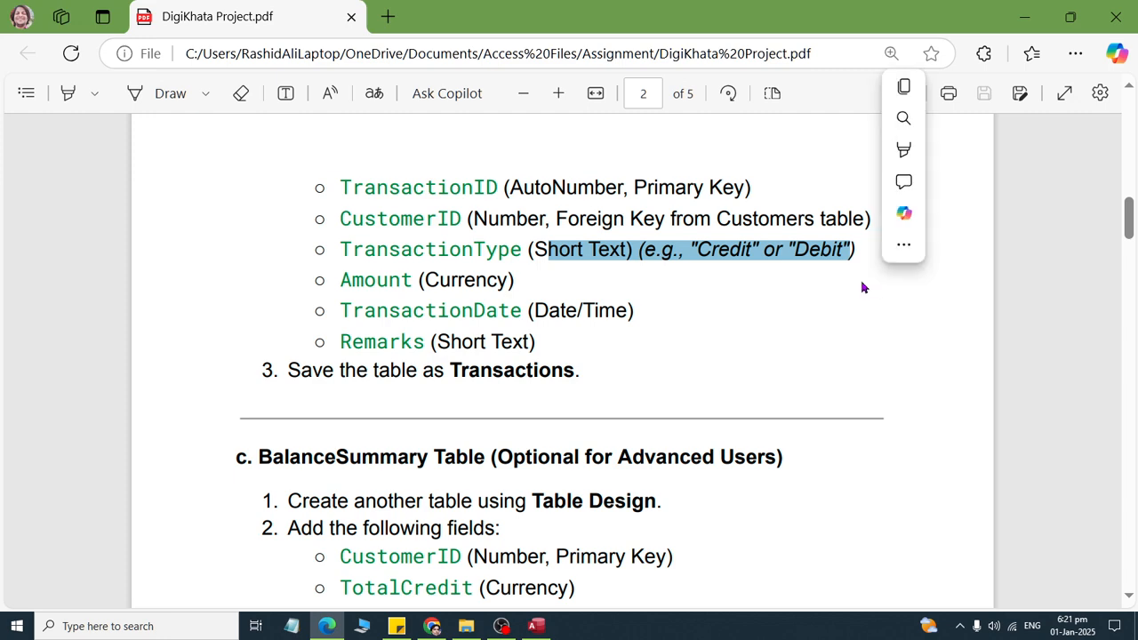
pyautogui.hotkey('alt', 'Tab')
pyautogui.click(409, 176)
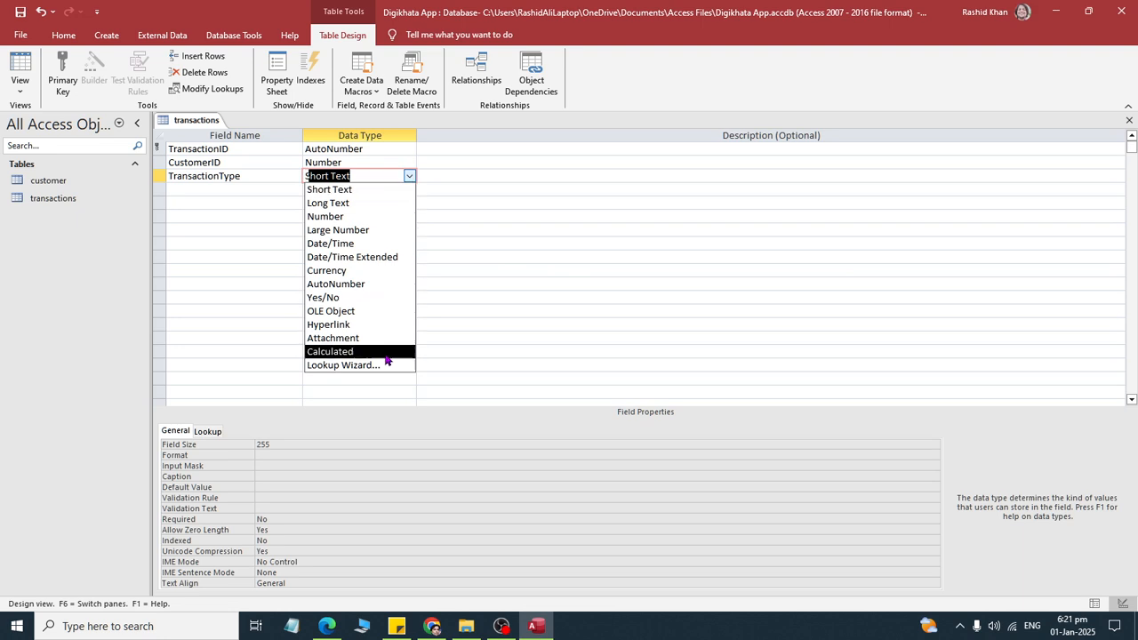
pyautogui.click(387, 364)
pyautogui.click(511, 224)
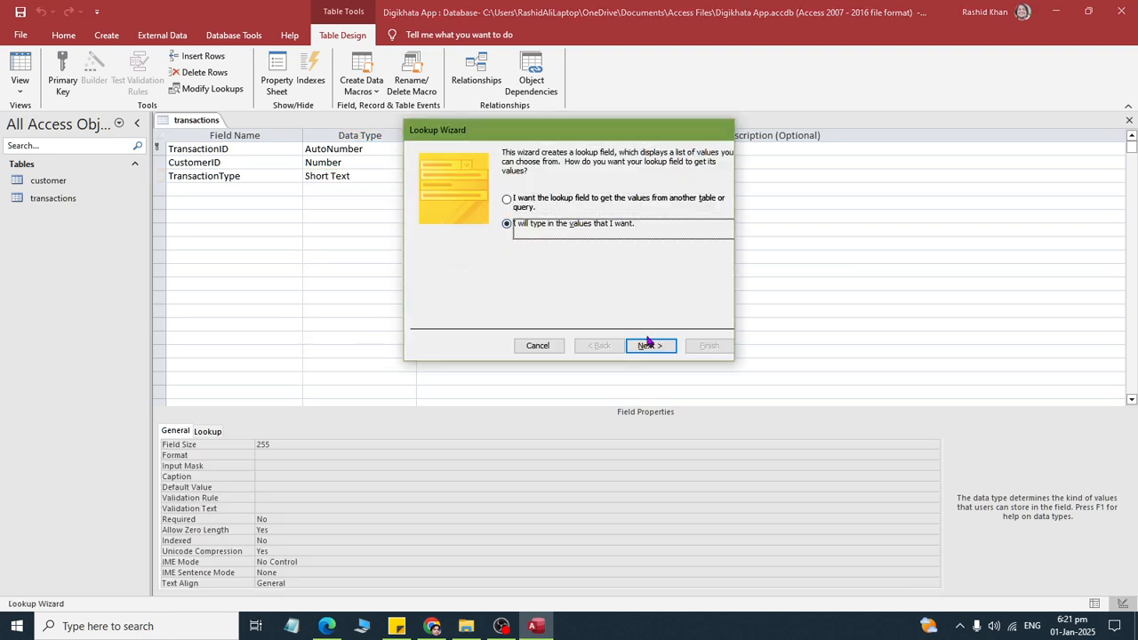
pyautogui.click(649, 345)
# - Enter Credit and Debit as the TransactionType lookup values and finish the lookup with the default label
pyautogui.click(441, 234)
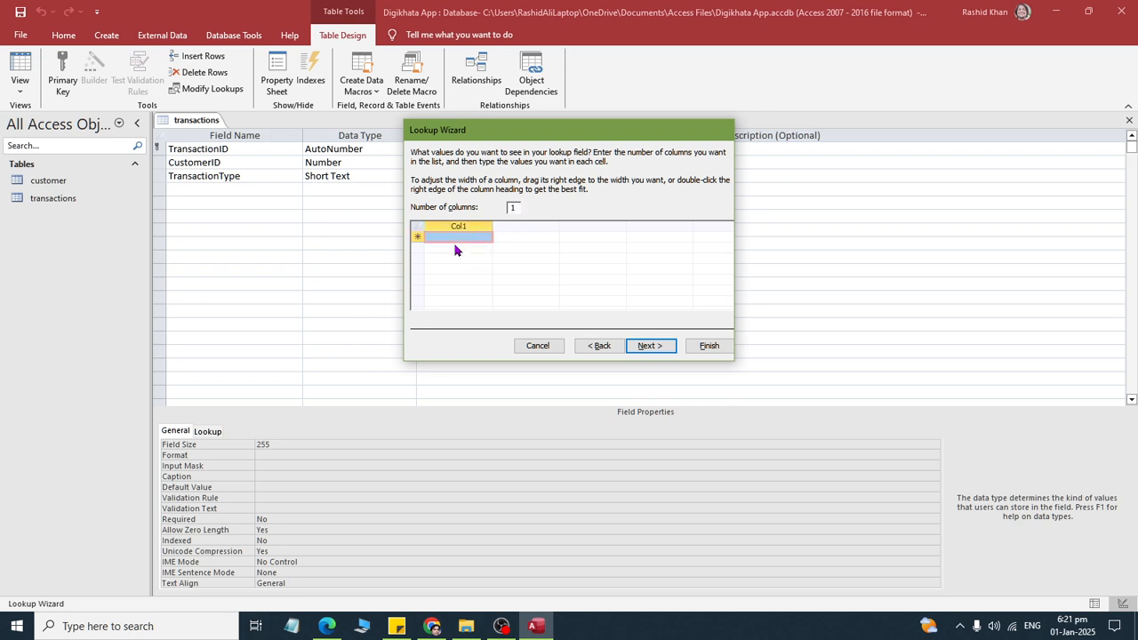
pyautogui.write('Credit')
pyautogui.press('Tab')
pyautogui.write('D')
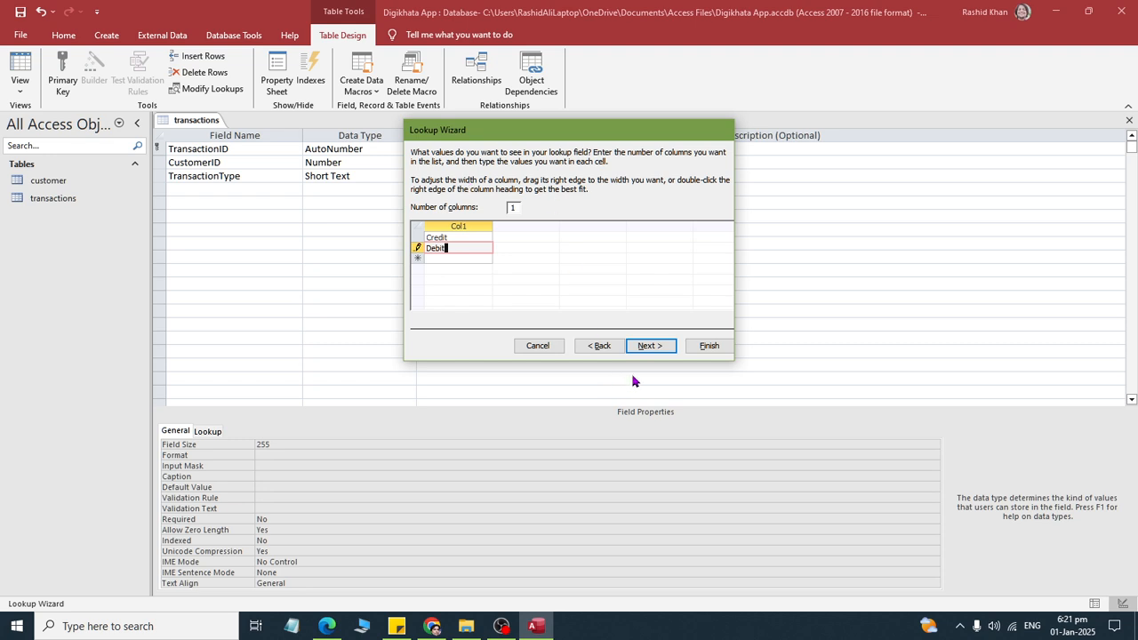
pyautogui.write('ebit')
pyautogui.click(649, 347)
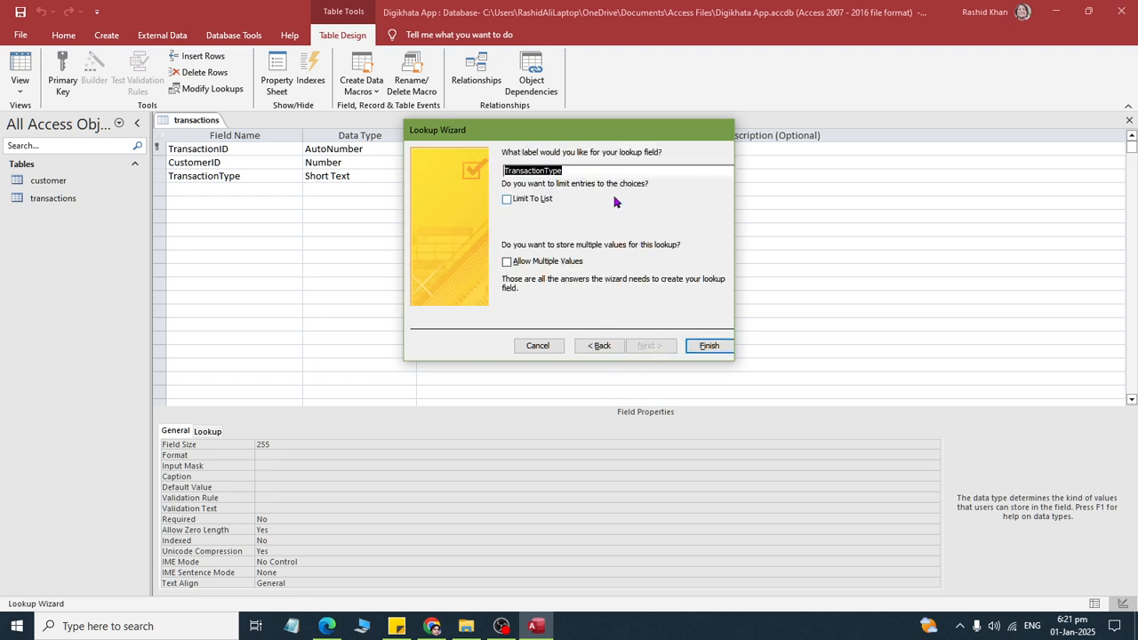
pyautogui.click(707, 346)
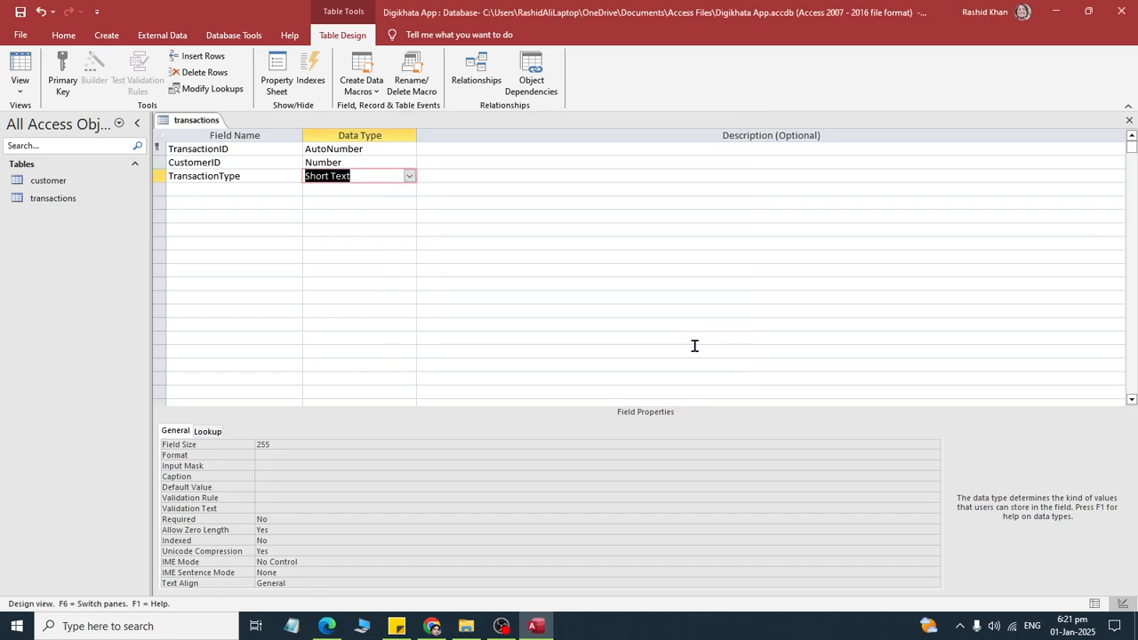
# - Check the assignment PDF and add an Amount field with the Currency data type below TransactionType
pyautogui.hotkey('alt', 'Tab')
pyautogui.moveTo(332, 285); pyautogui.dragTo(571, 281)
pyautogui.hotkey('alt', 'Tab')
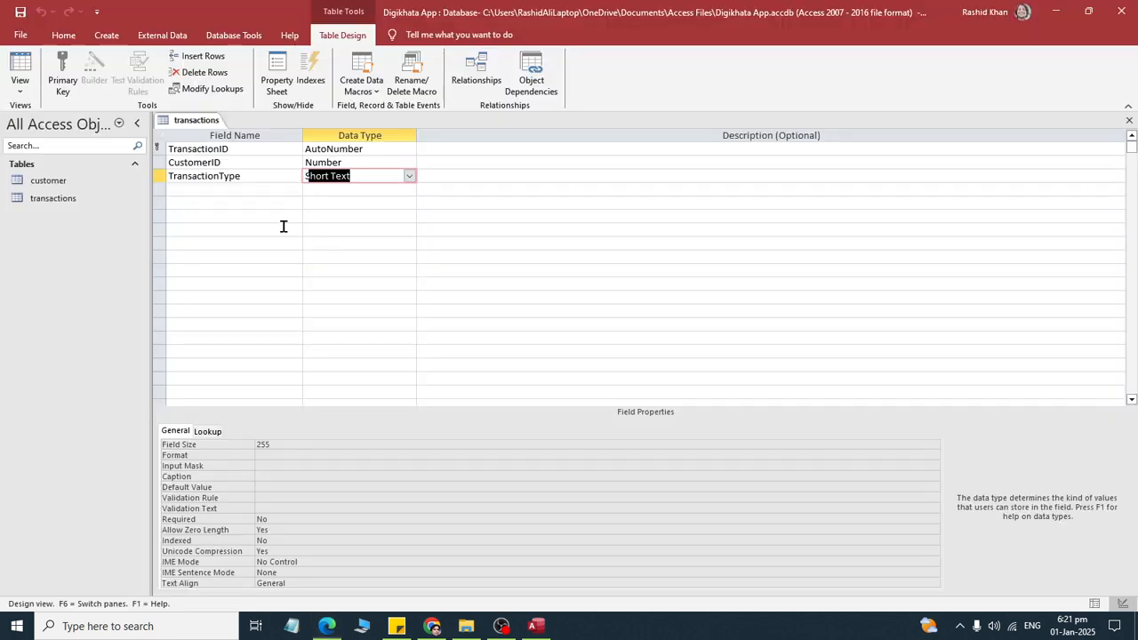
pyautogui.click(193, 189)
pyautogui.write('Amount')
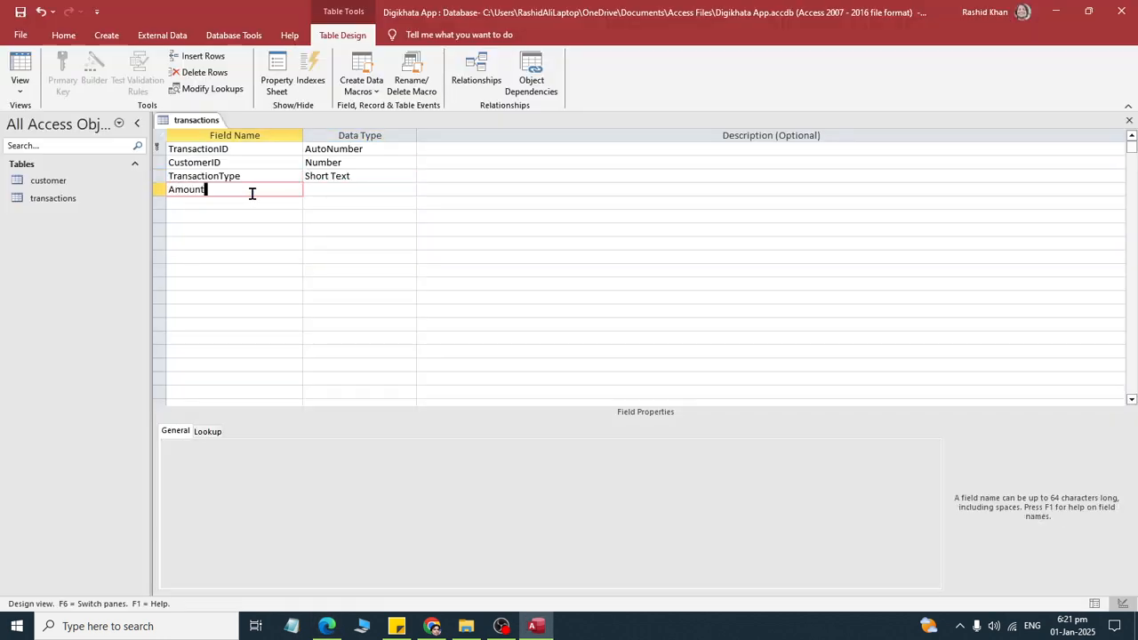
pyautogui.press('Tab')
pyautogui.write('Currency')
pyautogui.press('Tab')
pyautogui.press('Tab')
# - Check the assignment PDF and add a TransactionDate field with the Date/Time data type
pyautogui.hotkey('alt', 'Tab')
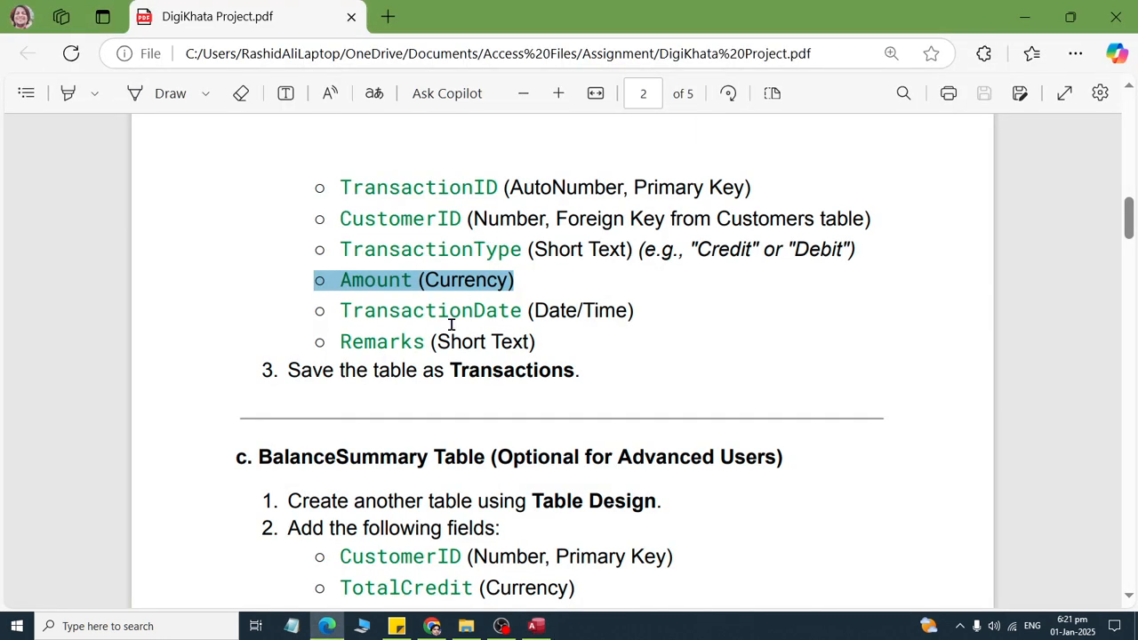
pyautogui.moveTo(343, 310); pyautogui.dragTo(667, 310)
pyautogui.hotkey('alt', 'Tab')
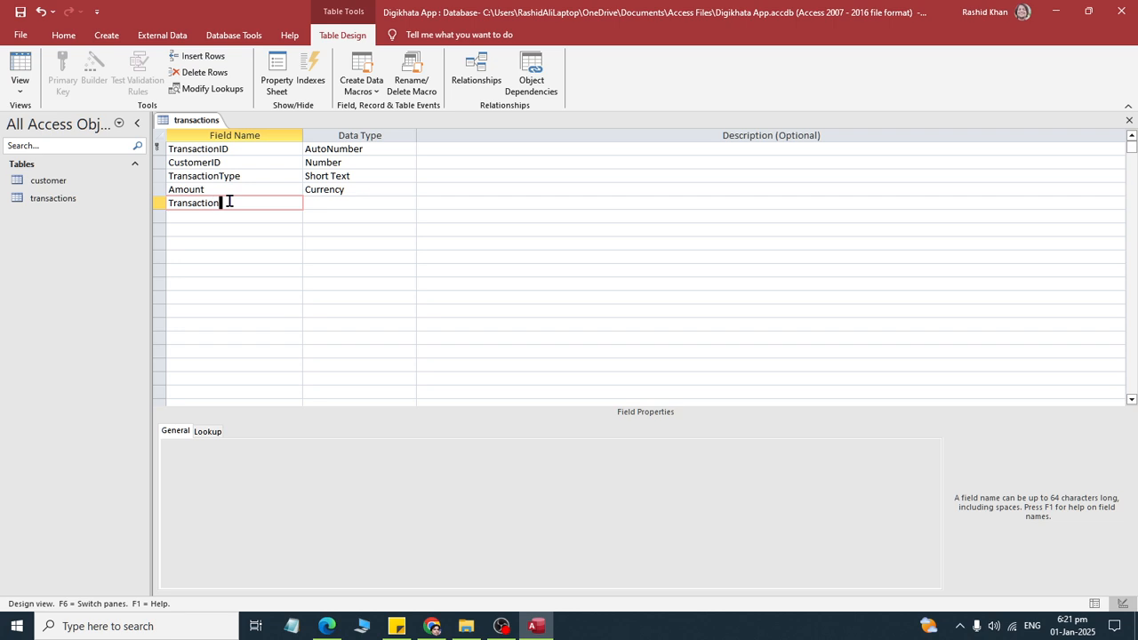
pyautogui.write('TransactionDate')
pyautogui.press('Tab')
pyautogui.press('Tab')
pyautogui.hotkey('shift', 'Tab')
pyautogui.write('da')
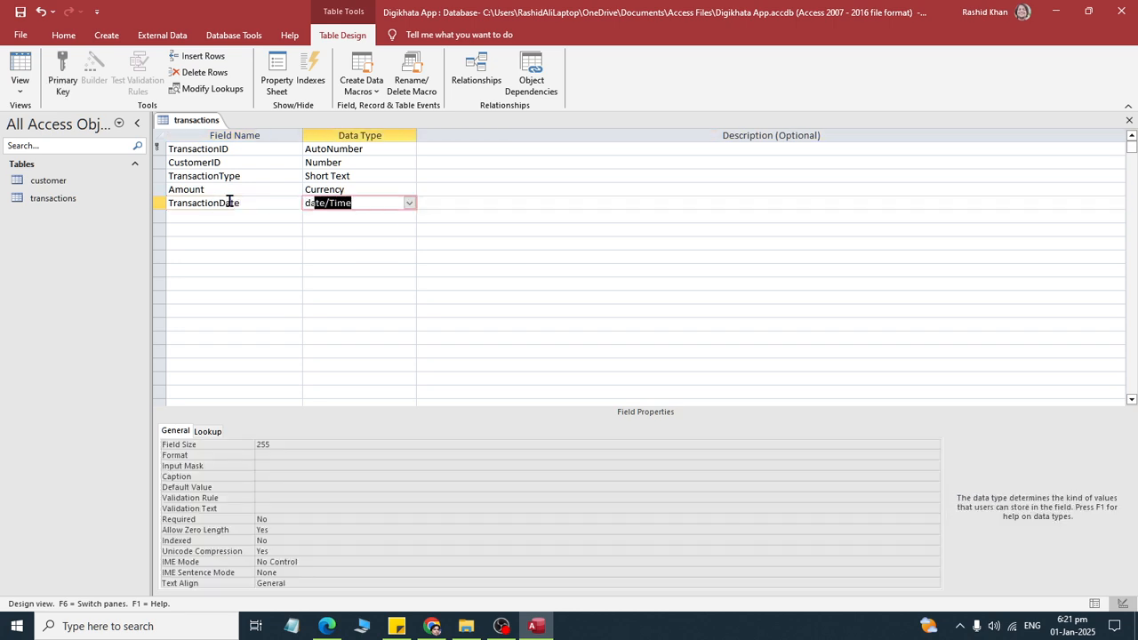
pyautogui.press('Tab')
pyautogui.press('Tab')
# - Check the assignment PDF and add a Remarks field with the Short Text data type
pyautogui.hotkey('alt', 'Tab')
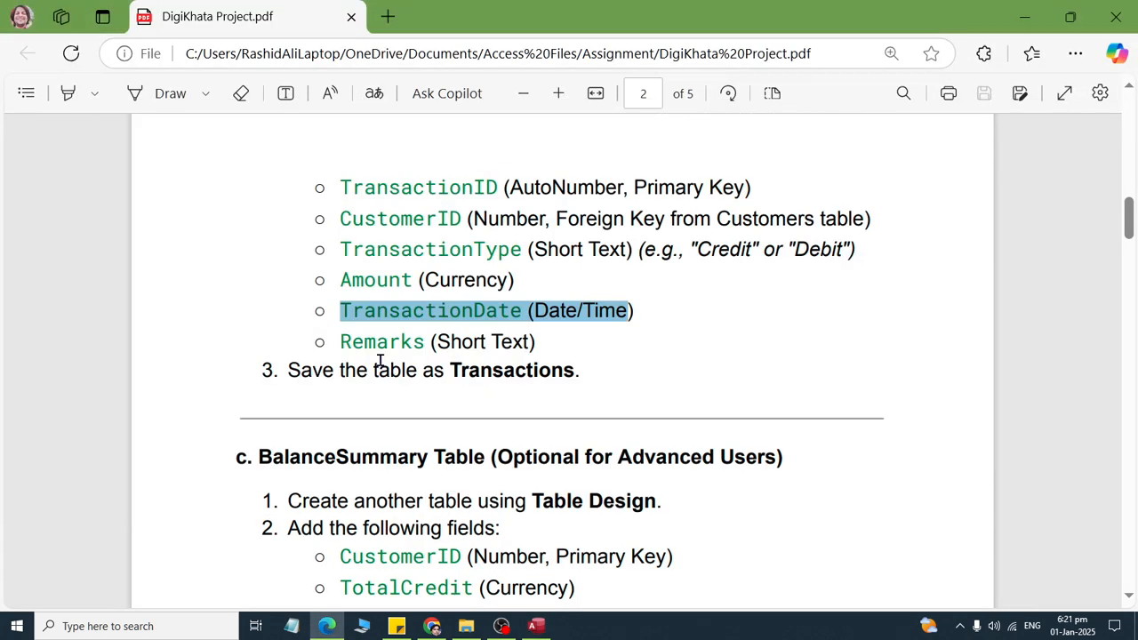
pyautogui.moveTo(344, 341); pyautogui.dragTo(566, 359)
pyautogui.hotkey('alt', 'Tab')
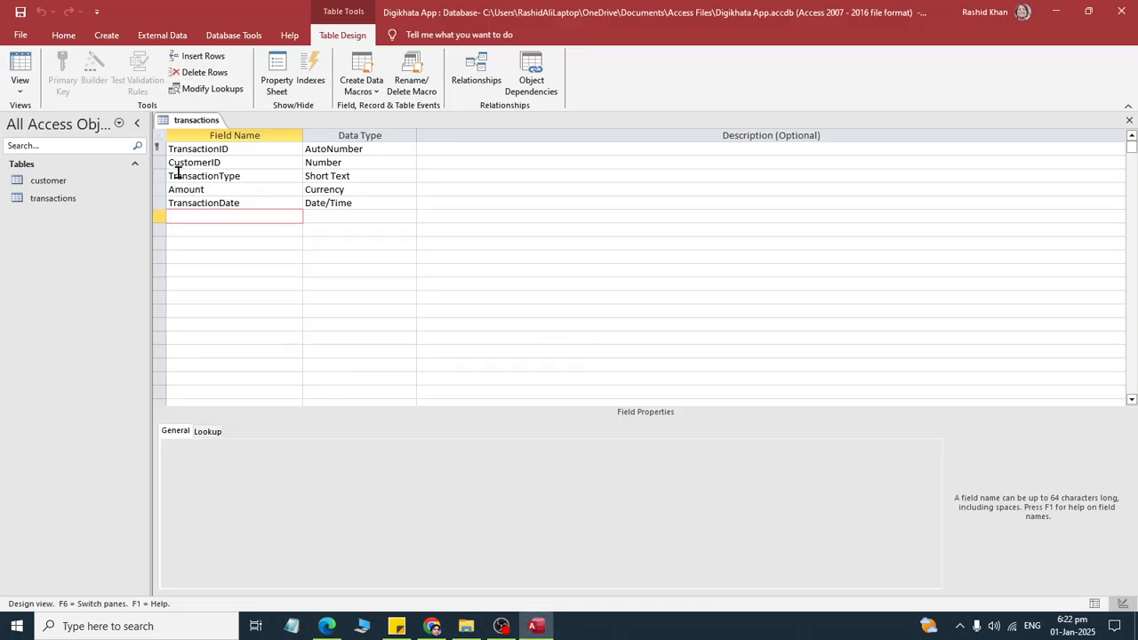
pyautogui.write('Remarks')
pyautogui.press('Tab')
pyautogui.write('sh')
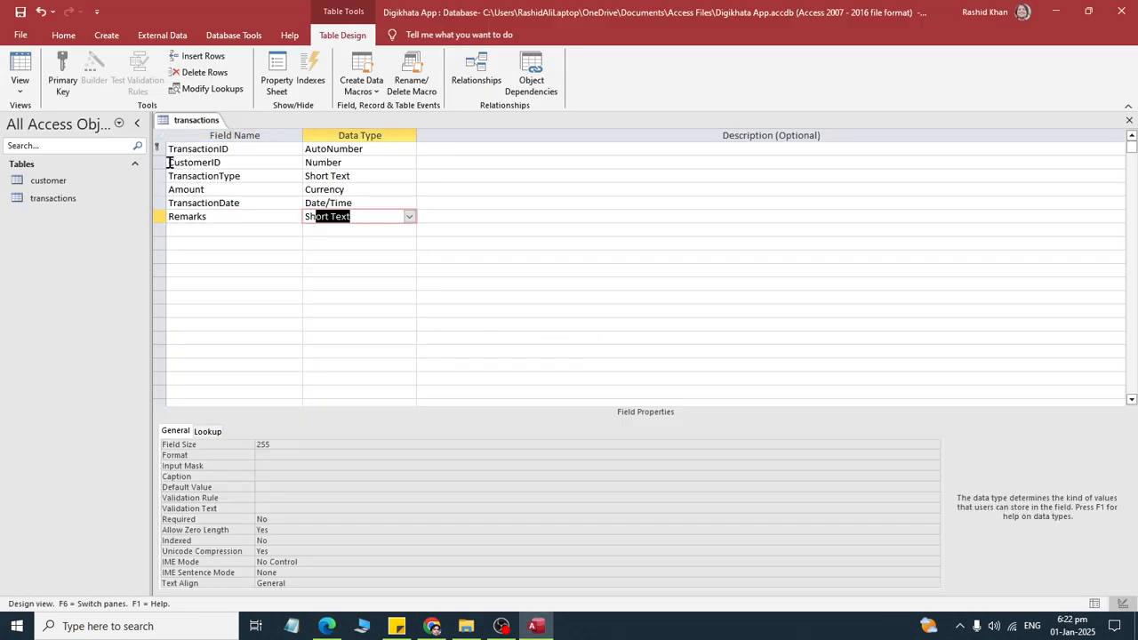
# - Review the save instruction and the BalanceSummary section in the assignment PDF, and close the transactions table
pyautogui.hotkey('alt', 'Tab')
pyautogui.click(291, 378)
pyautogui.moveTo(273, 372); pyautogui.dragTo(637, 399)
pyautogui.scroll(-4, 630, 396)
pyautogui.scroll(2, 238, 253)
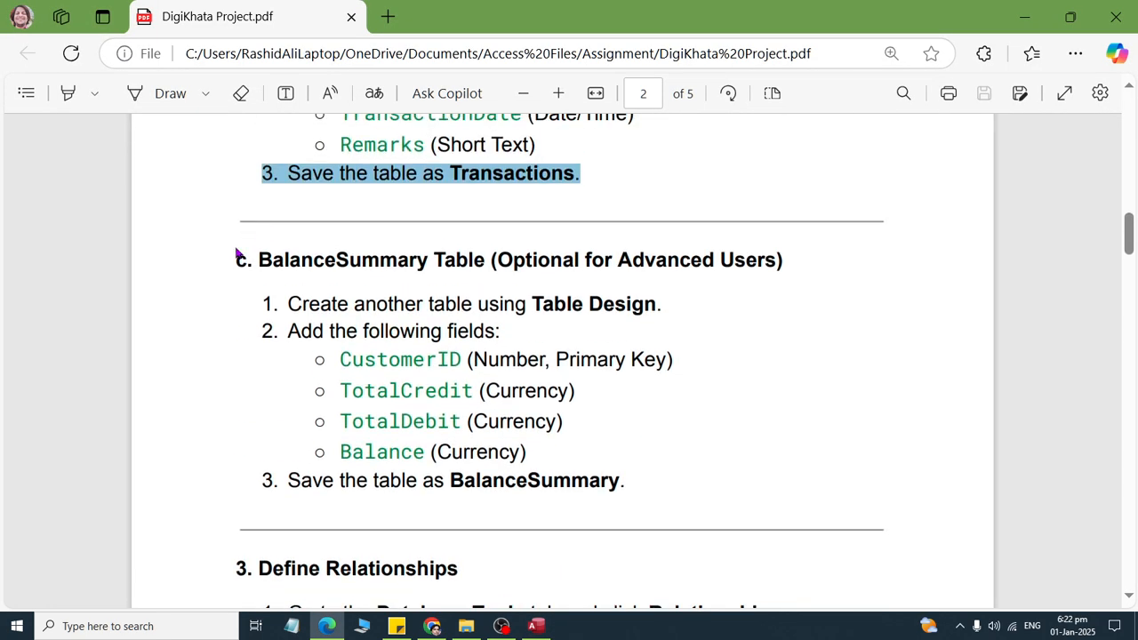
pyautogui.moveTo(237, 253); pyautogui.dragTo(927, 308)
pyautogui.hotkey('alt', 'Tab')
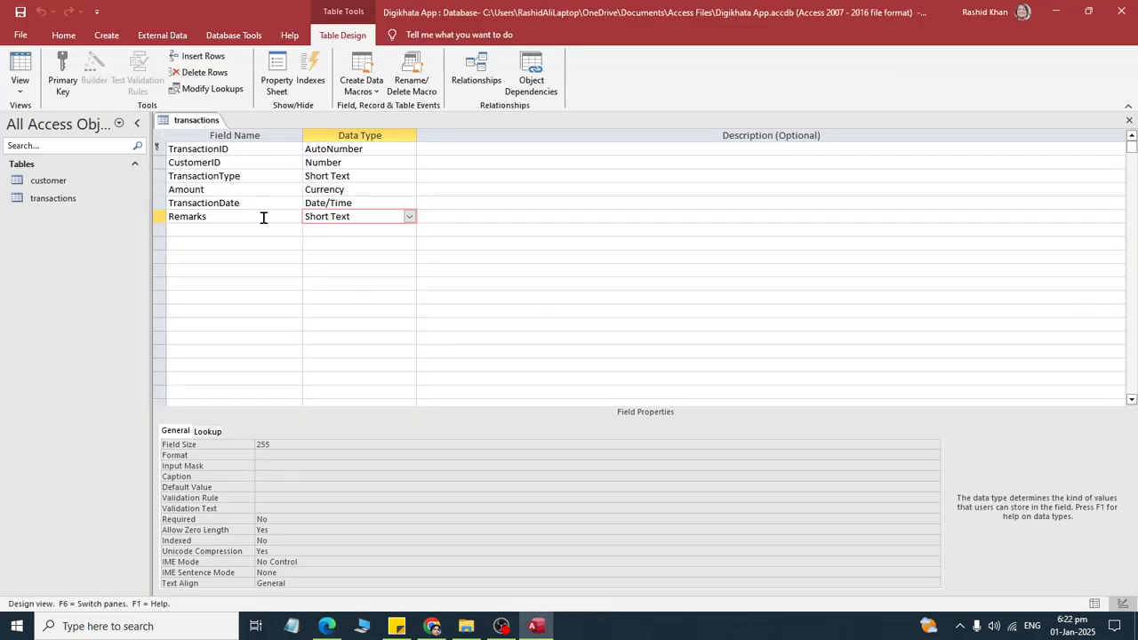
pyautogui.rightClick(210, 123)
pyautogui.click(227, 147)
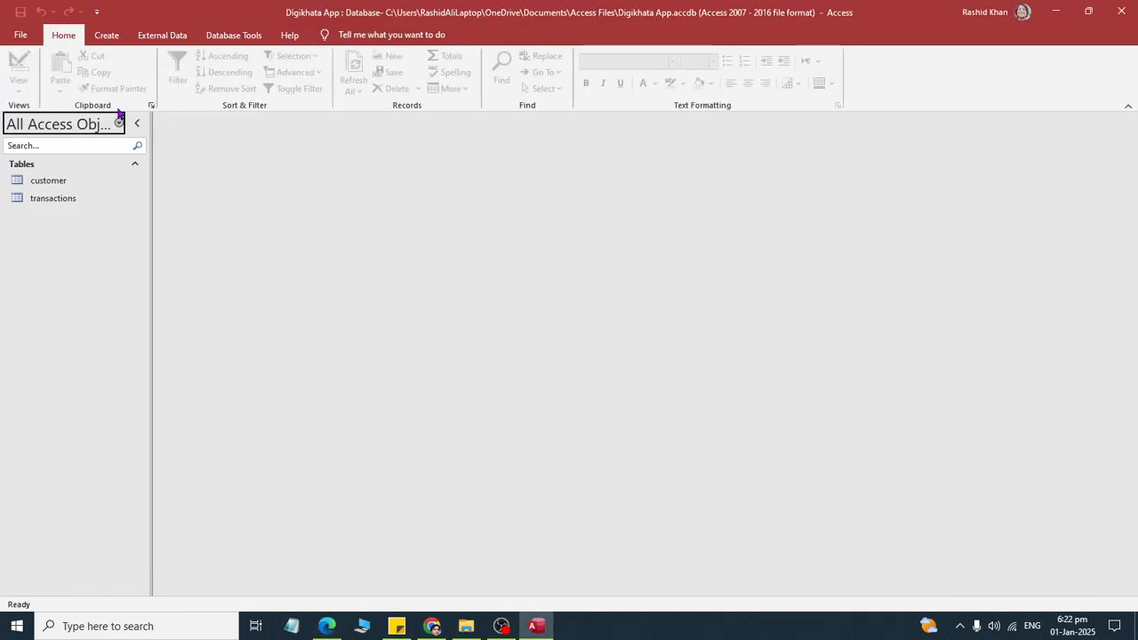
pyautogui.click(105, 35)
pyautogui.click(82, 84)
pyautogui.hotkey('alt', 'Tab')
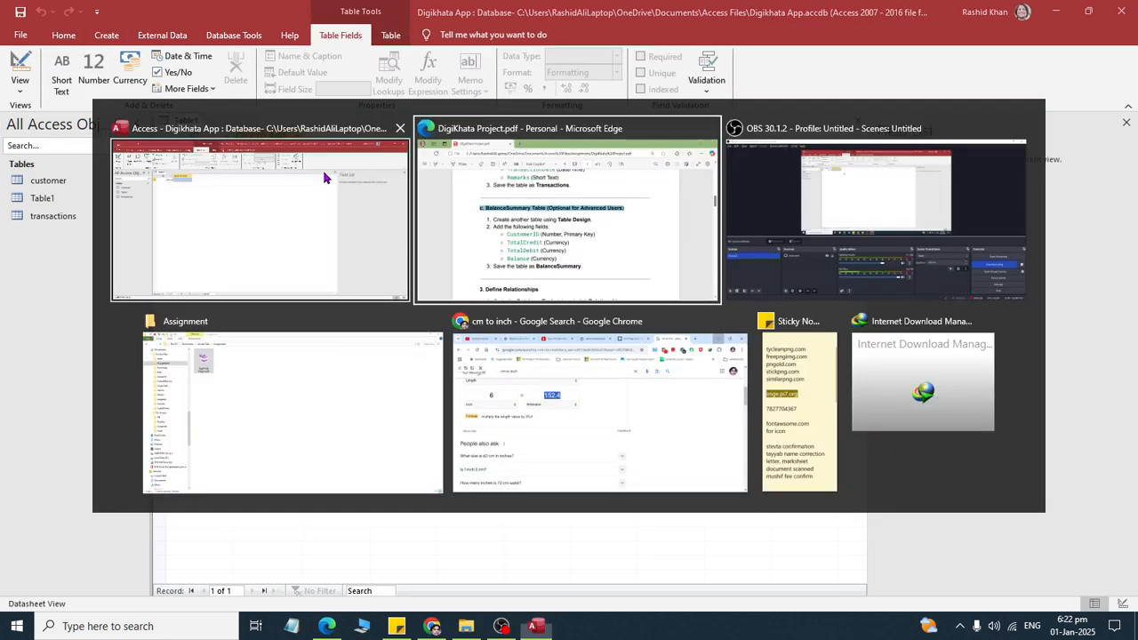
pyautogui.hotkey('alt', 'Tab')
pyautogui.write('B')
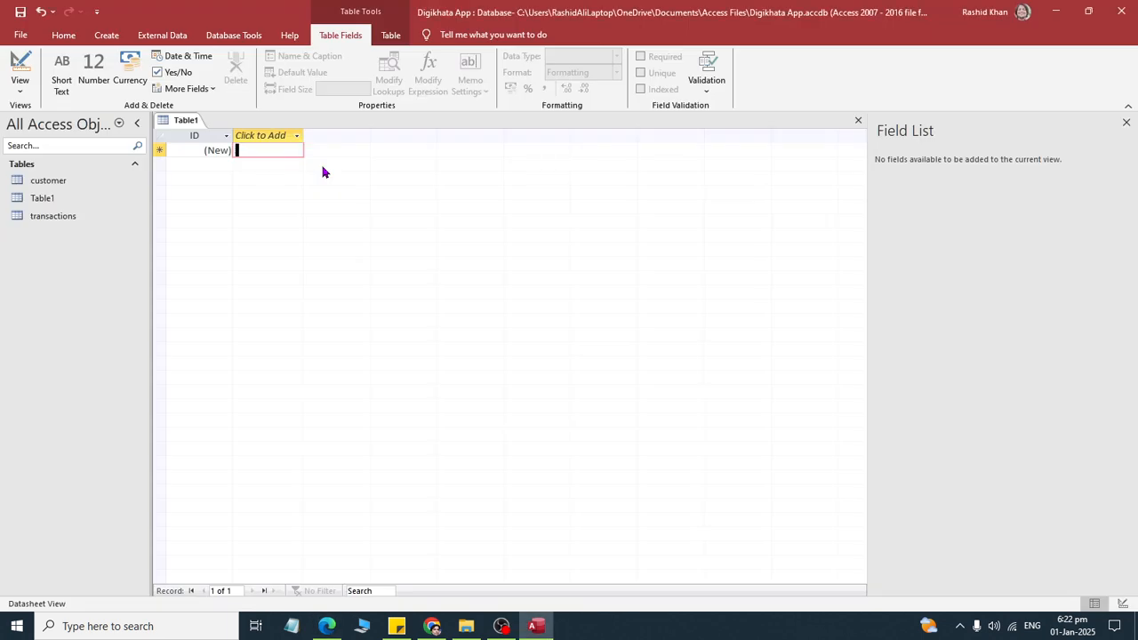
pyautogui.hotkey('ctrl', 'v')
pyautogui.press('Return')
pyautogui.rightClick(190, 110)
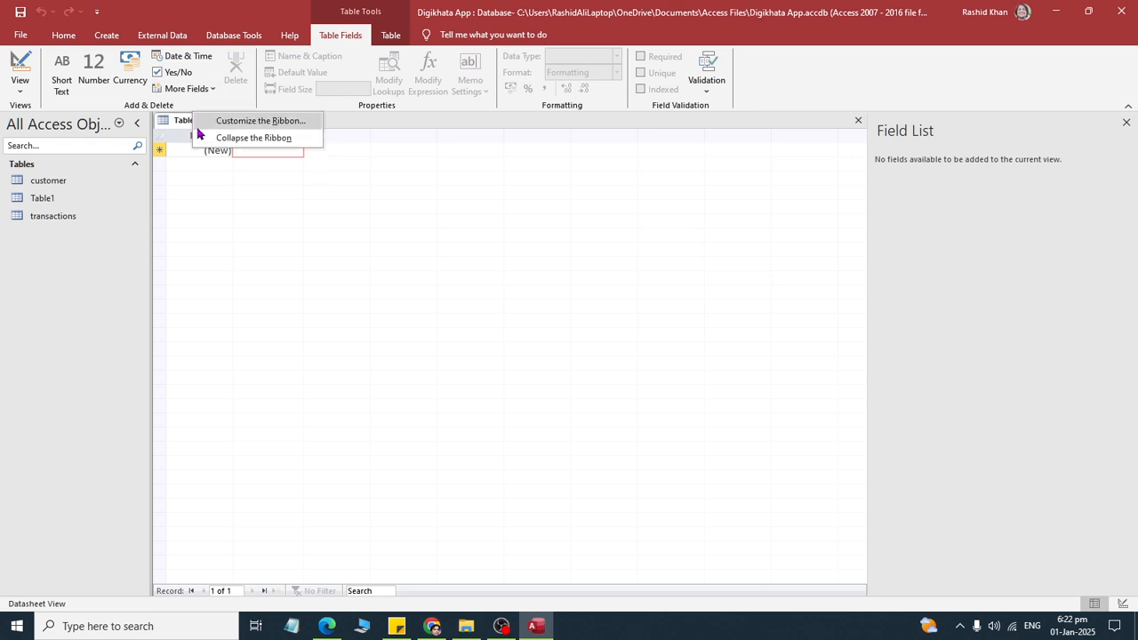
pyautogui.rightClick(186, 129)
pyautogui.click(222, 144)
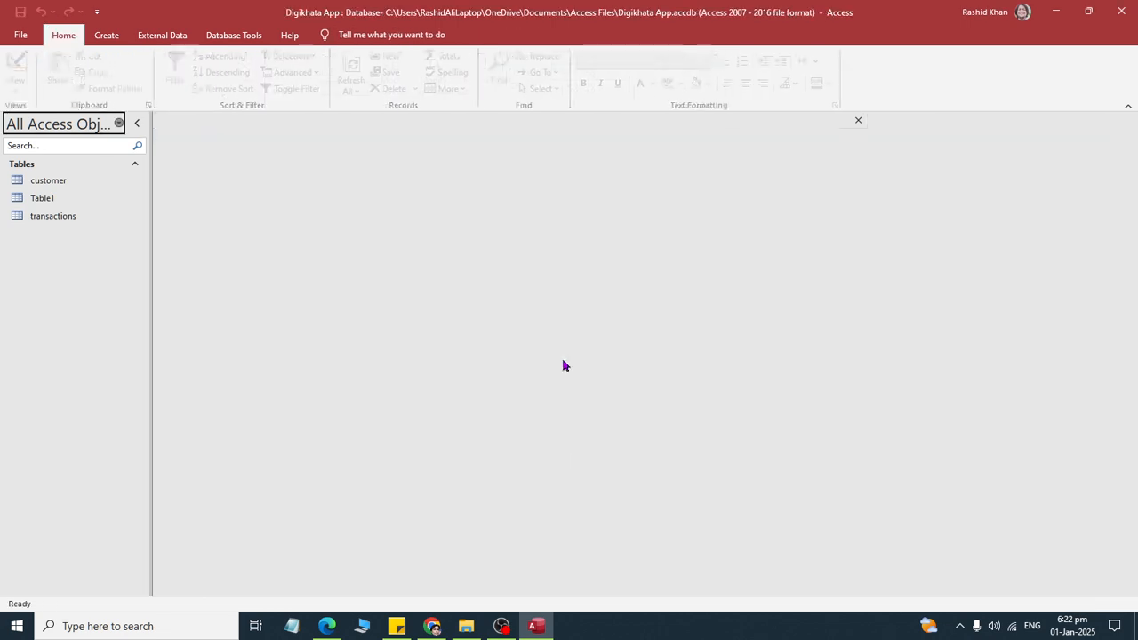
pyautogui.click(576, 354)
# - Create a new table, save it as BalanceSummary, and open it in Design View
pyautogui.click(106, 35)
pyautogui.click(78, 71)
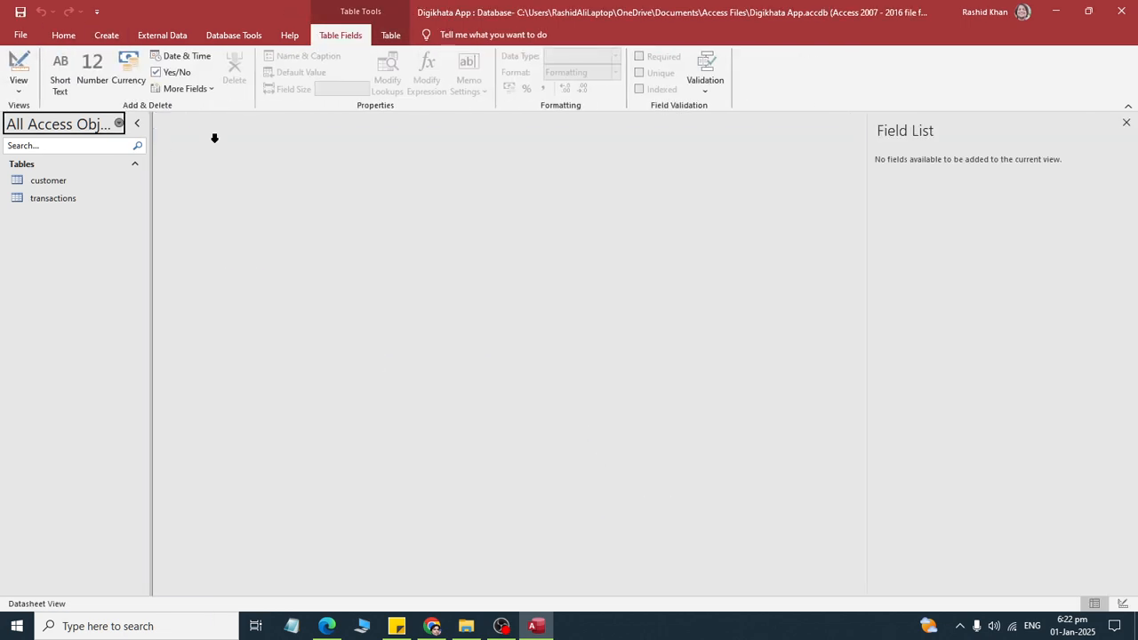
pyautogui.hotkey('ctrl', 's')
pyautogui.write('Balan')
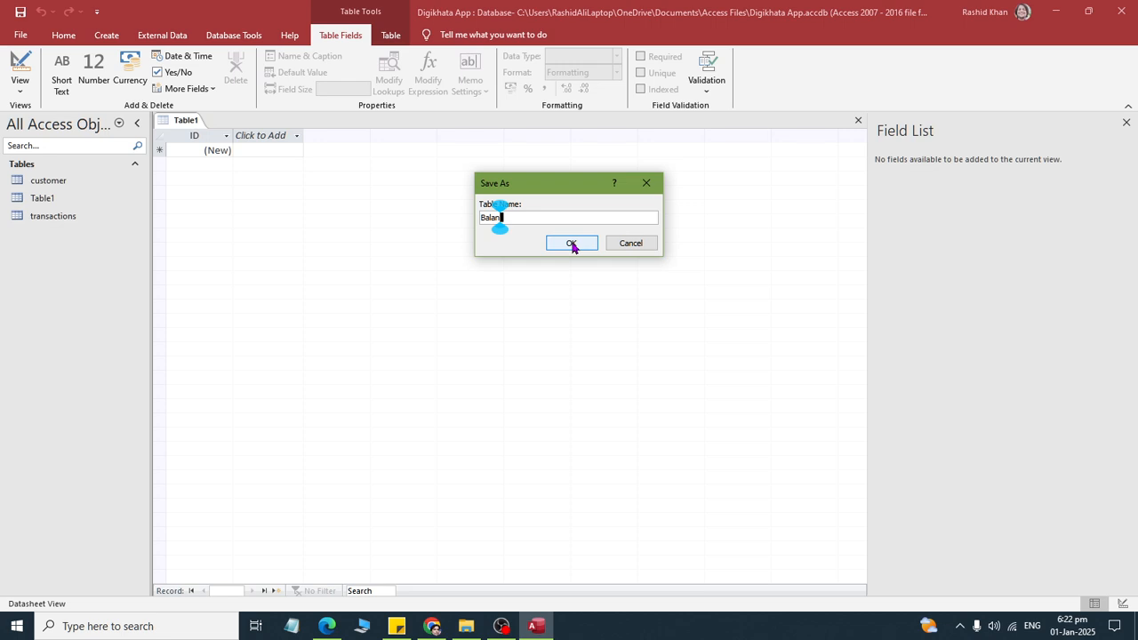
pyautogui.write('ceSummary')
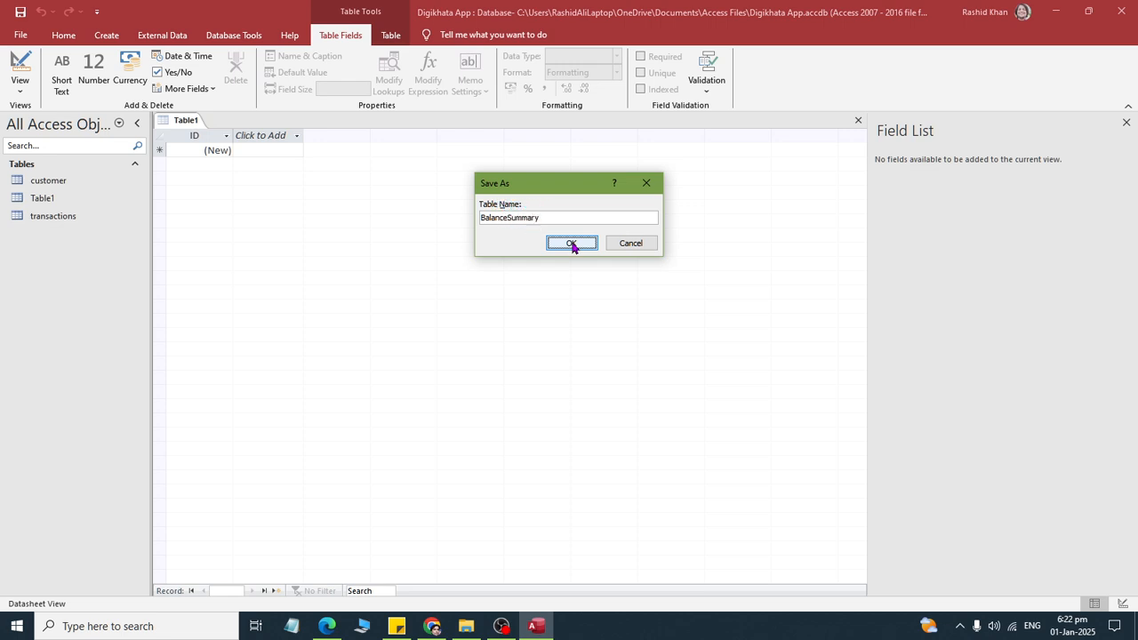
pyautogui.click(572, 243)
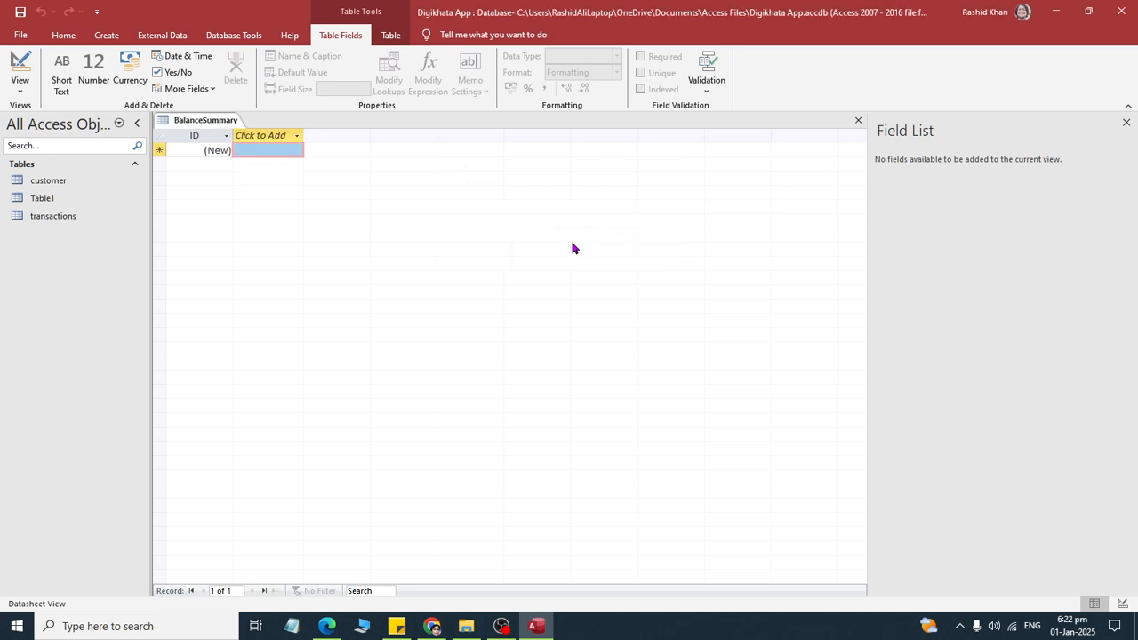
pyautogui.click(18, 93)
# - Switch to the assignment PDF and review the BalanceSummary table instructions and its required fields with their data types
pyautogui.hotkey('alt', 'Tab')
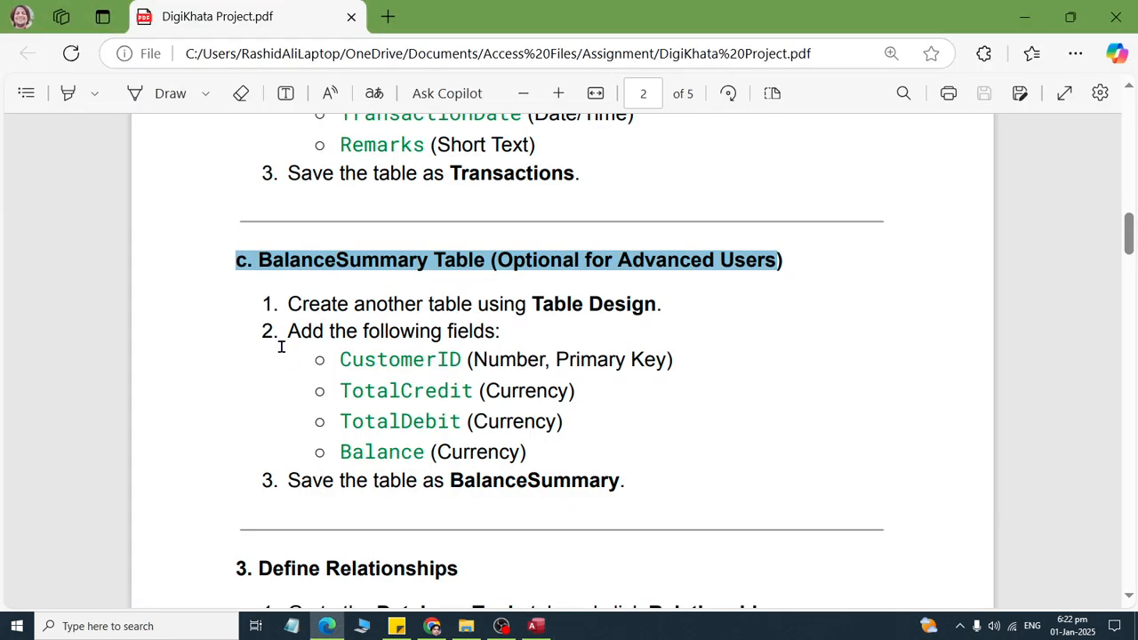
pyautogui.moveTo(288, 304); pyautogui.dragTo(651, 305)
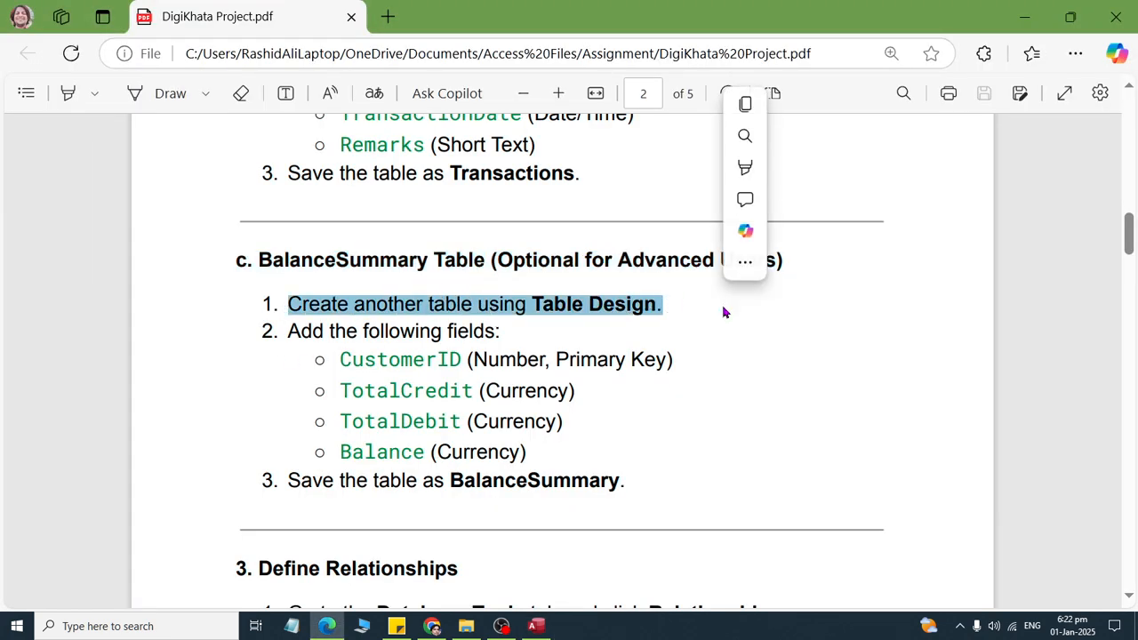
pyautogui.click(313, 327)
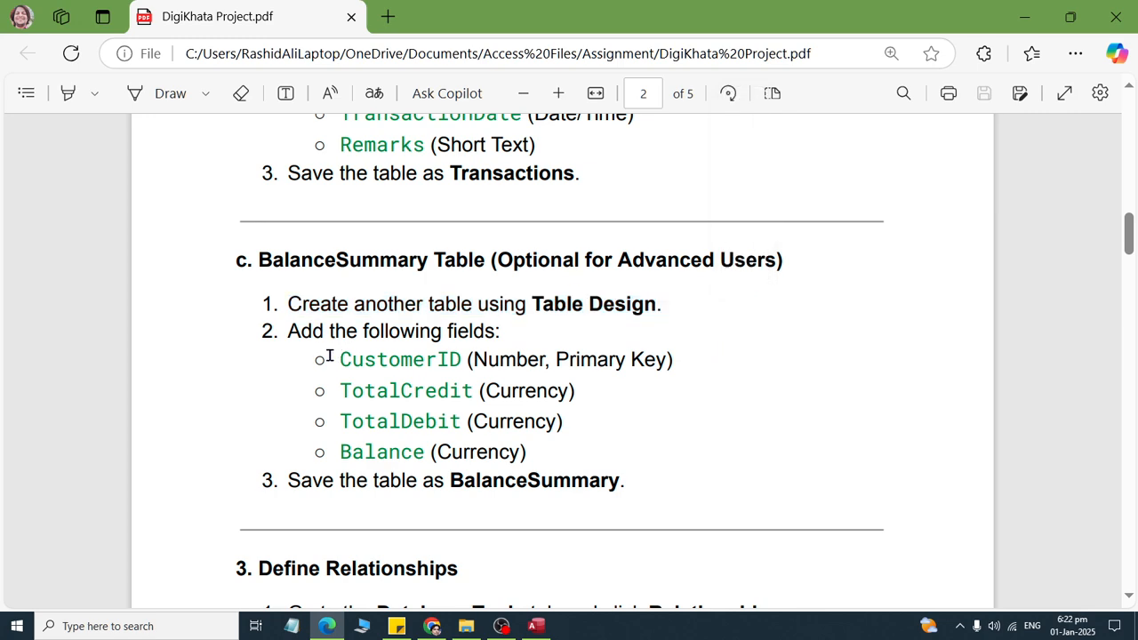
pyautogui.moveTo(329, 356); pyautogui.dragTo(575, 391)
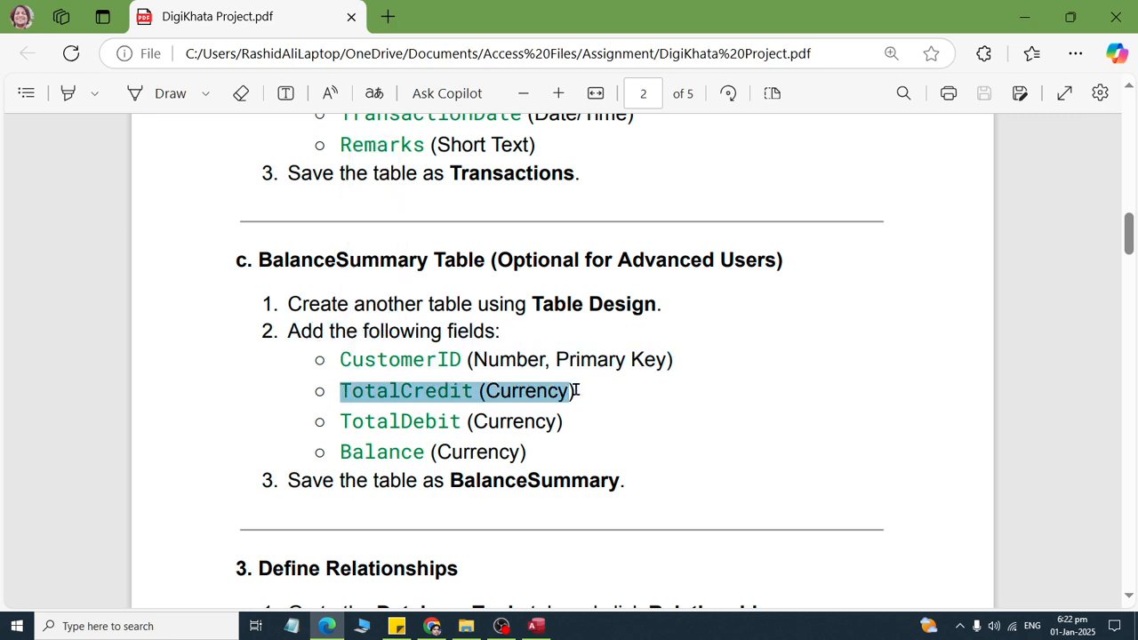
pyautogui.moveTo(344, 420); pyautogui.dragTo(573, 407)
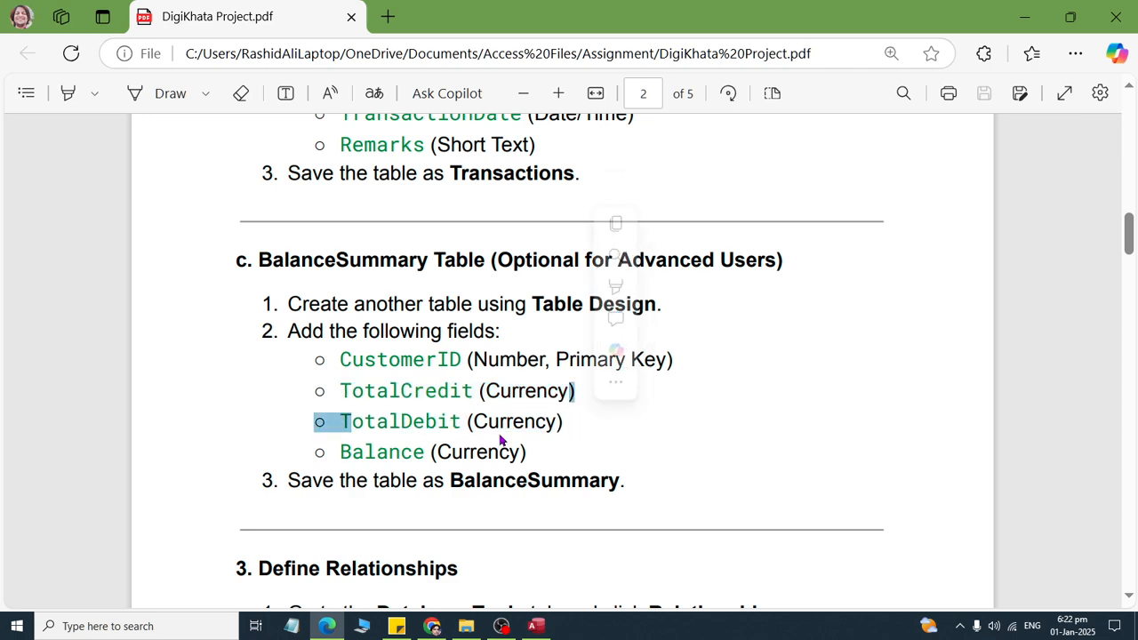
pyautogui.click(358, 451)
pyautogui.moveTo(358, 452); pyautogui.dragTo(551, 453)
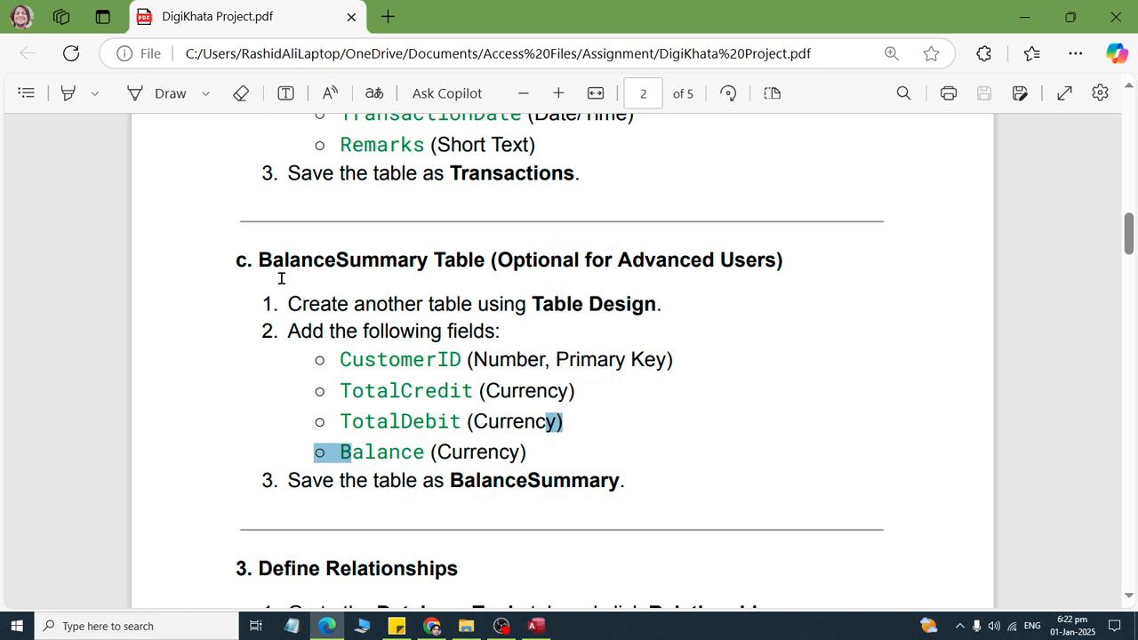
pyautogui.moveTo(258, 260); pyautogui.dragTo(786, 268)
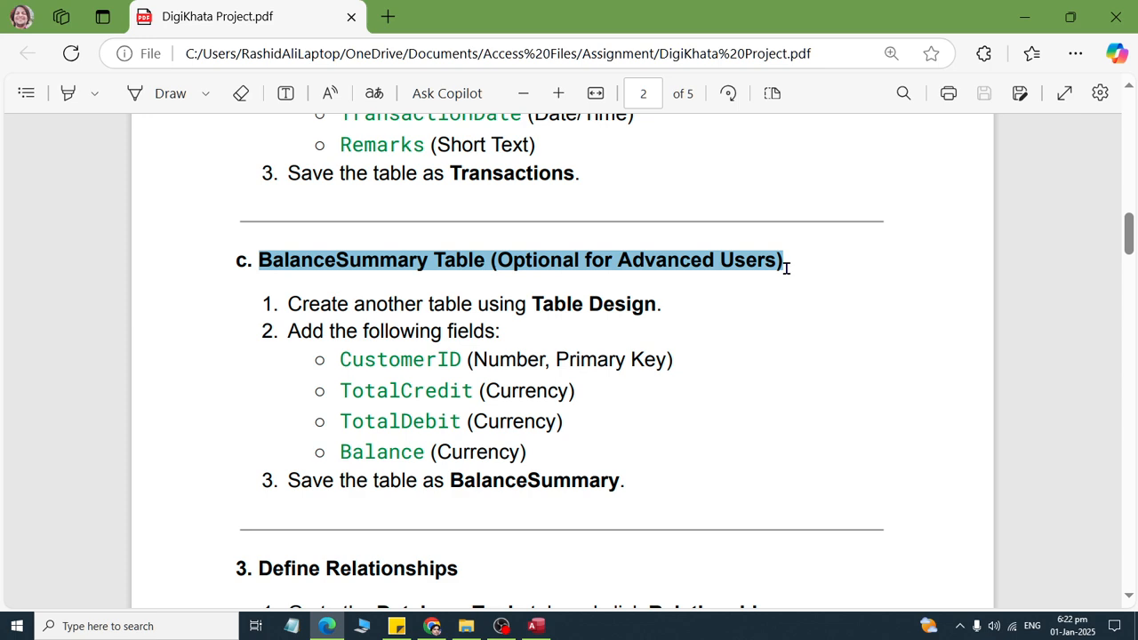
# - Return to Access and try to apply the Lookup Wizard to the AutoNumber ID field
pyautogui.hotkey('alt', 'Tab')
pyautogui.click(391, 149)
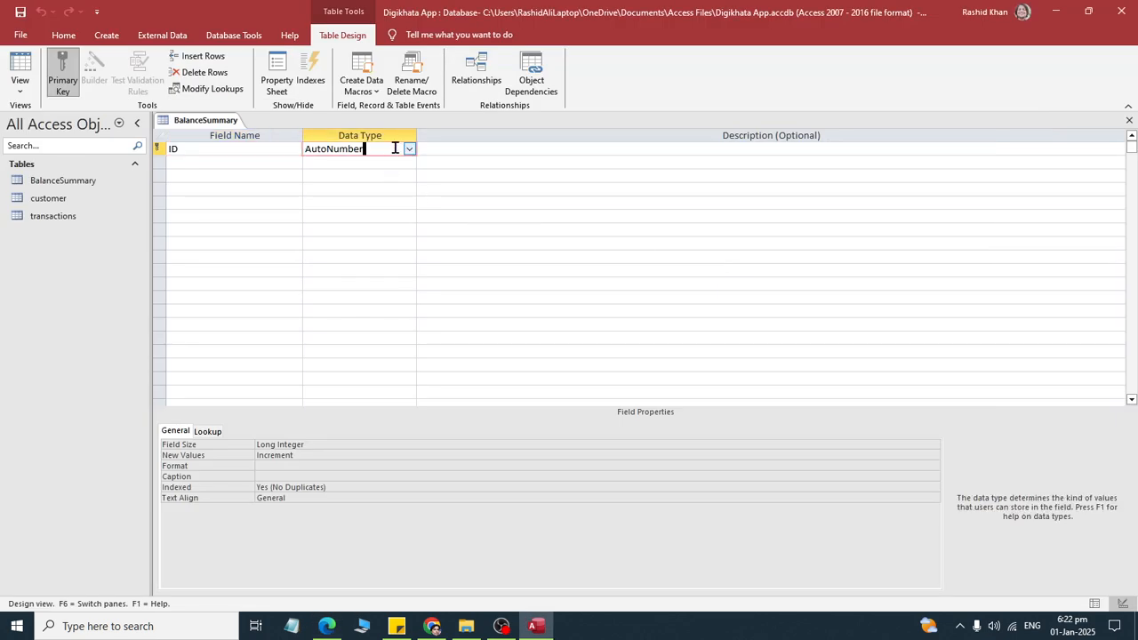
pyautogui.click(409, 149)
pyautogui.click(394, 338)
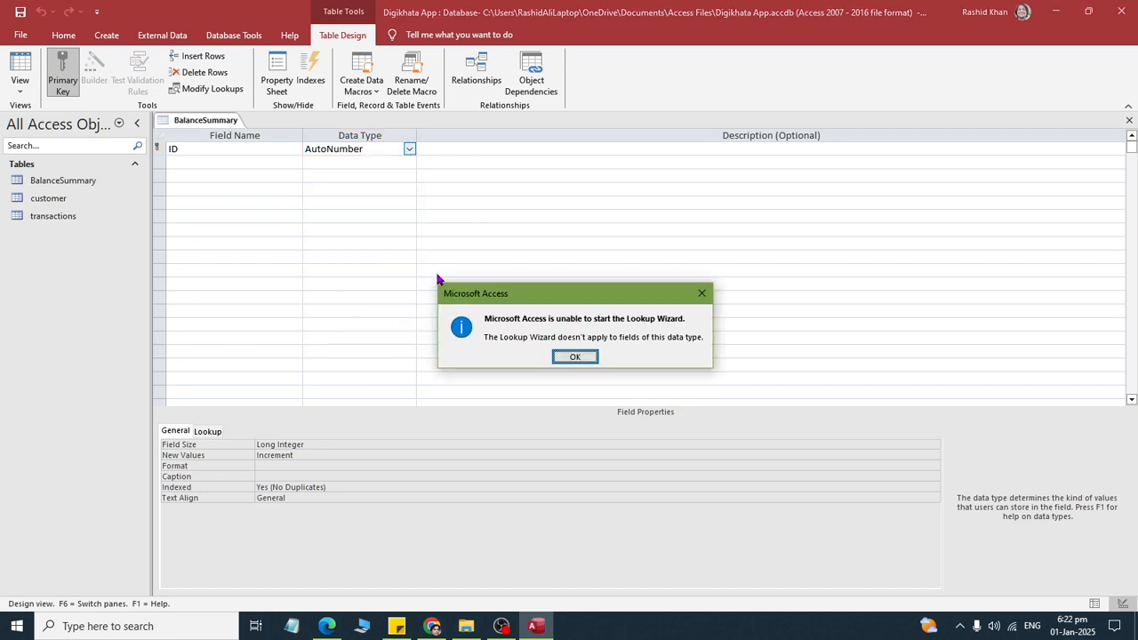
pyautogui.click(558, 356)
pyautogui.click(409, 150)
pyautogui.click(244, 148)
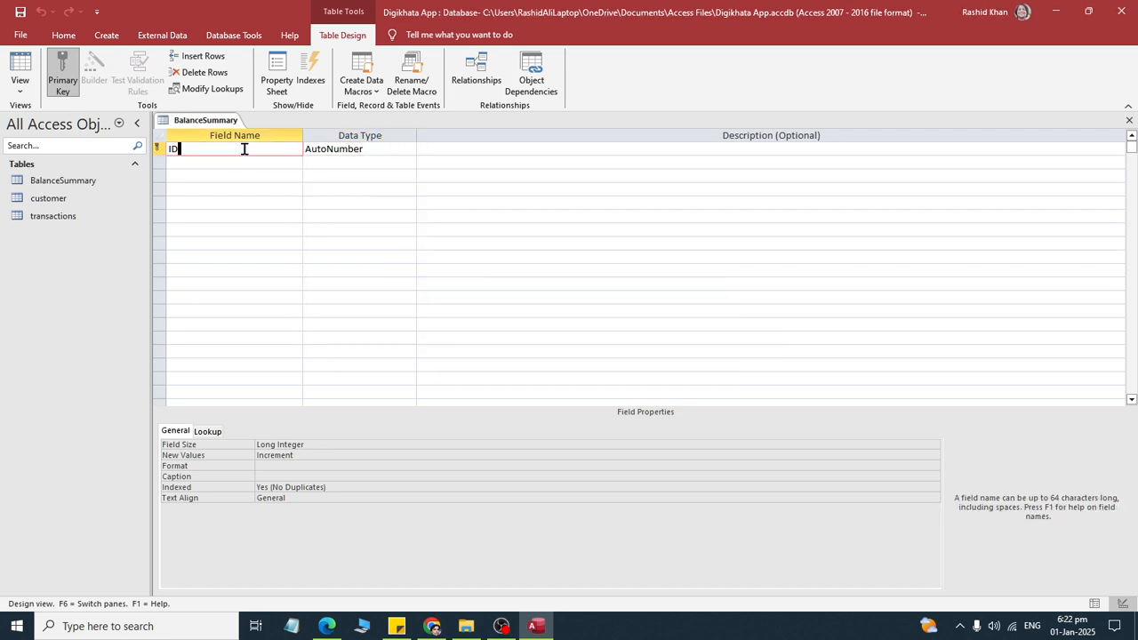
# - Clear the ID field's name, check the assignment PDF, and set the field's data type to Number
pyautogui.moveTo(244, 148); pyautogui.dragTo(124, 140)
pyautogui.hotkey('shift', 'Left')
pyautogui.press('BackSpace')
pyautogui.click(334, 148)
pyautogui.hotkey('alt', 'Tab')
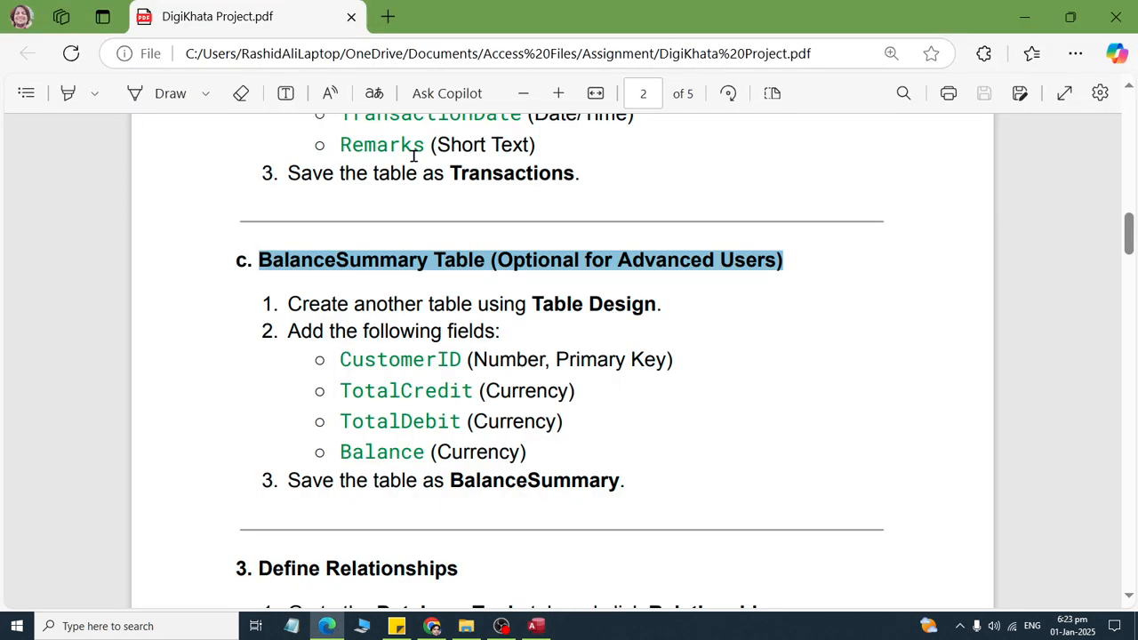
pyautogui.hotkey('alt', 'Tab')
pyautogui.click(410, 150)
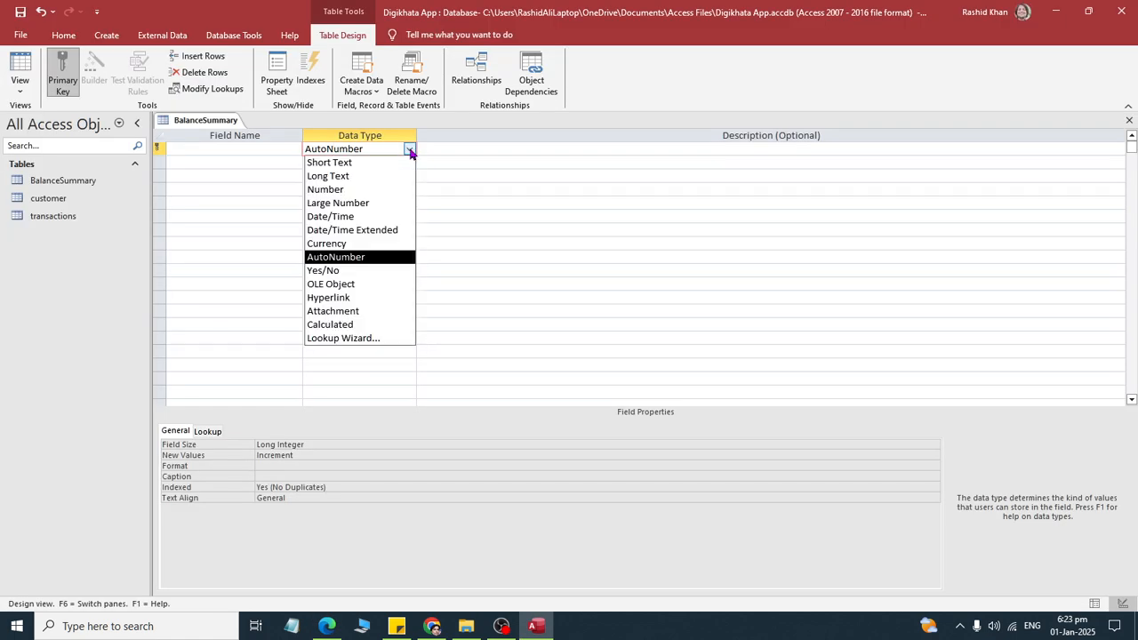
pyautogui.click(368, 189)
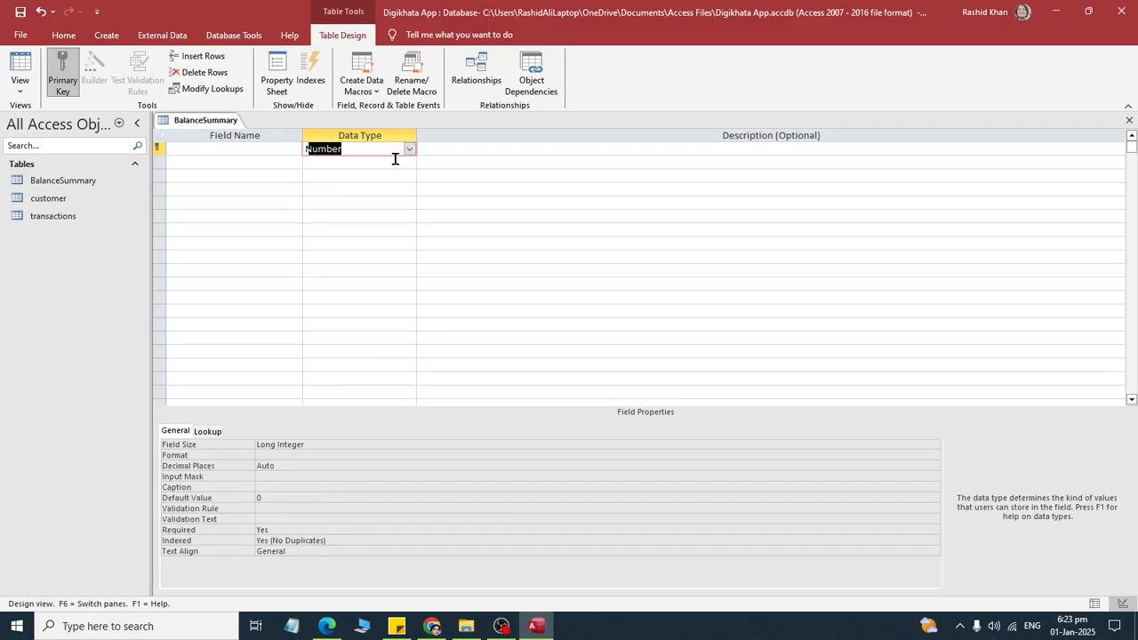
# - Make the primary key field a lookup on the customer table with CustomerID and CustomerName, keeping the wizard's default options, and save the table
pyautogui.click(409, 149)
pyautogui.click(371, 345)
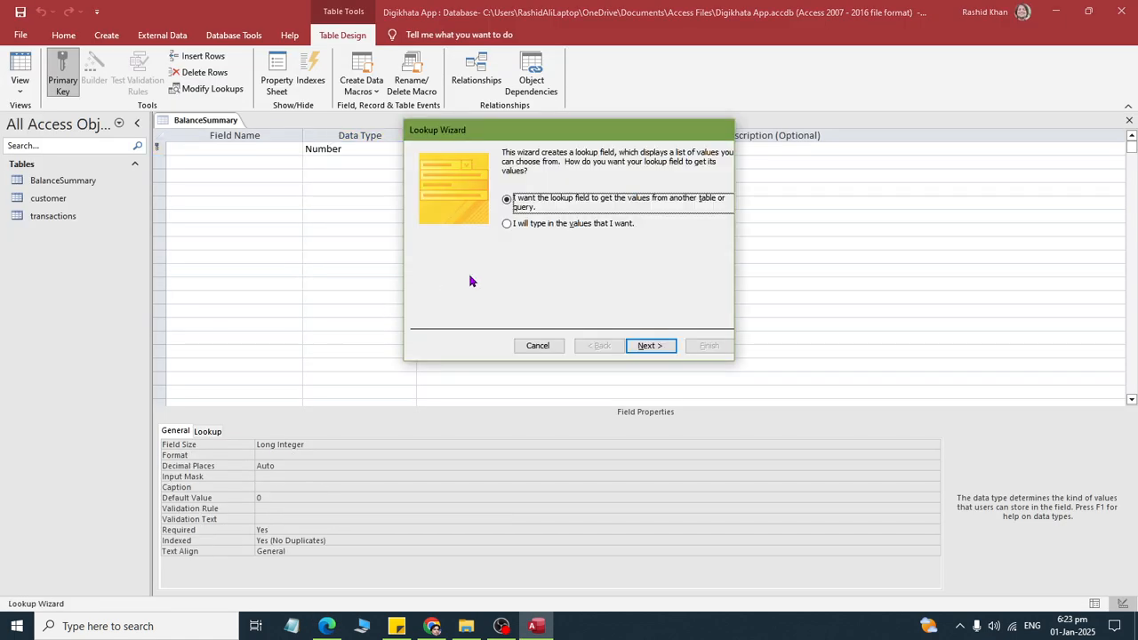
pyautogui.click(637, 346)
pyautogui.doubleClick(524, 194)
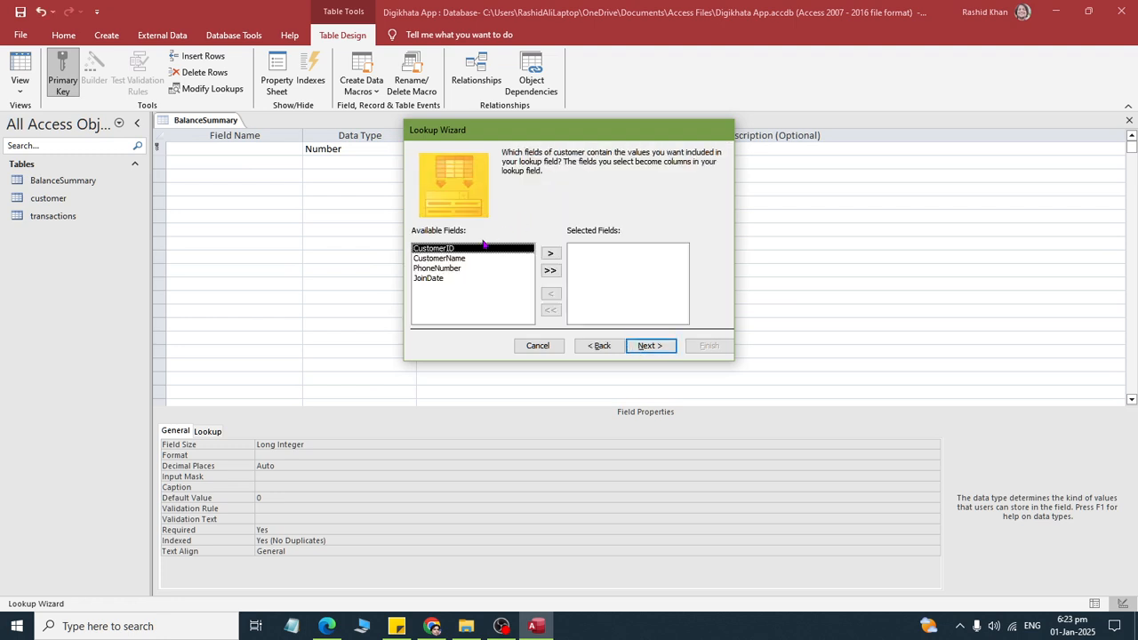
pyautogui.doubleClick(450, 249)
pyautogui.doubleClick(450, 248)
pyautogui.click(654, 345)
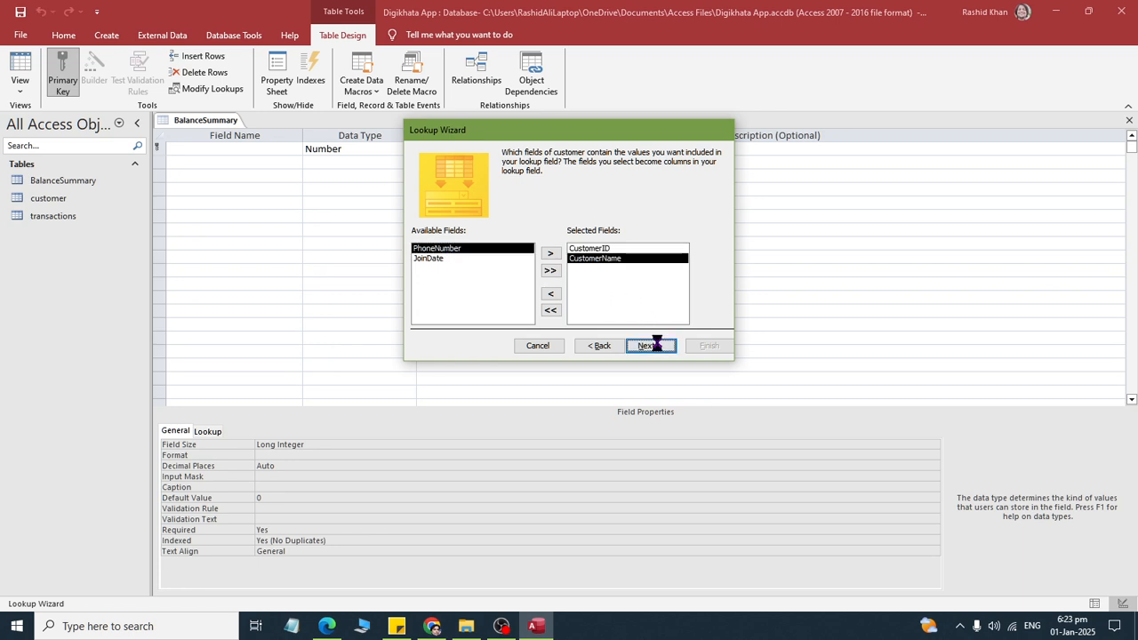
pyautogui.click(658, 346)
pyautogui.click(652, 346)
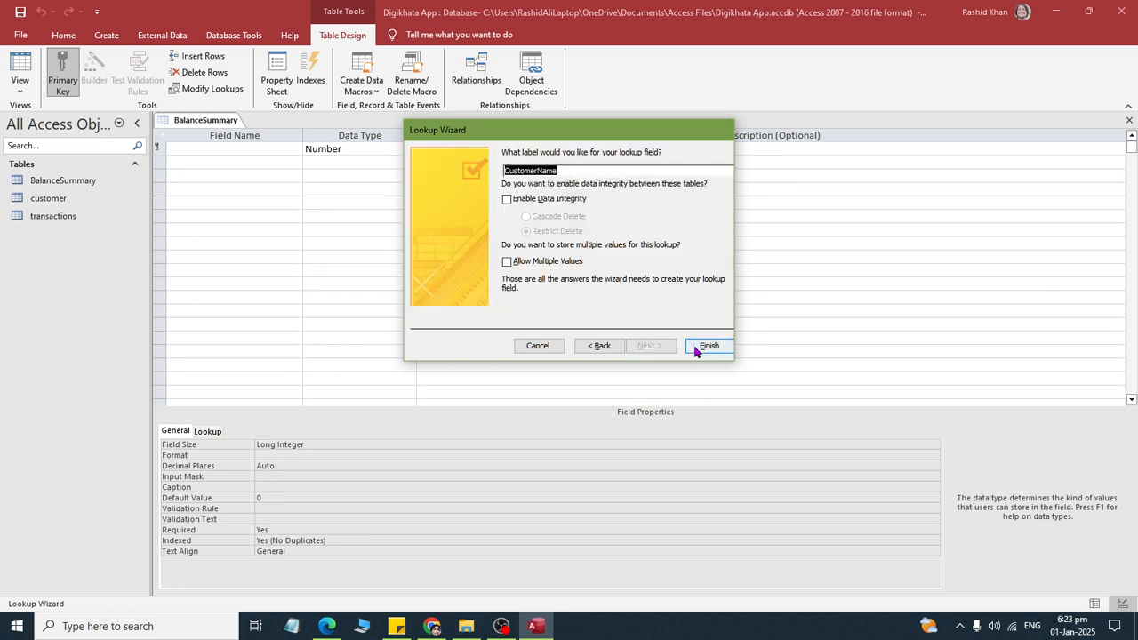
pyautogui.click(698, 348)
pyautogui.click(522, 355)
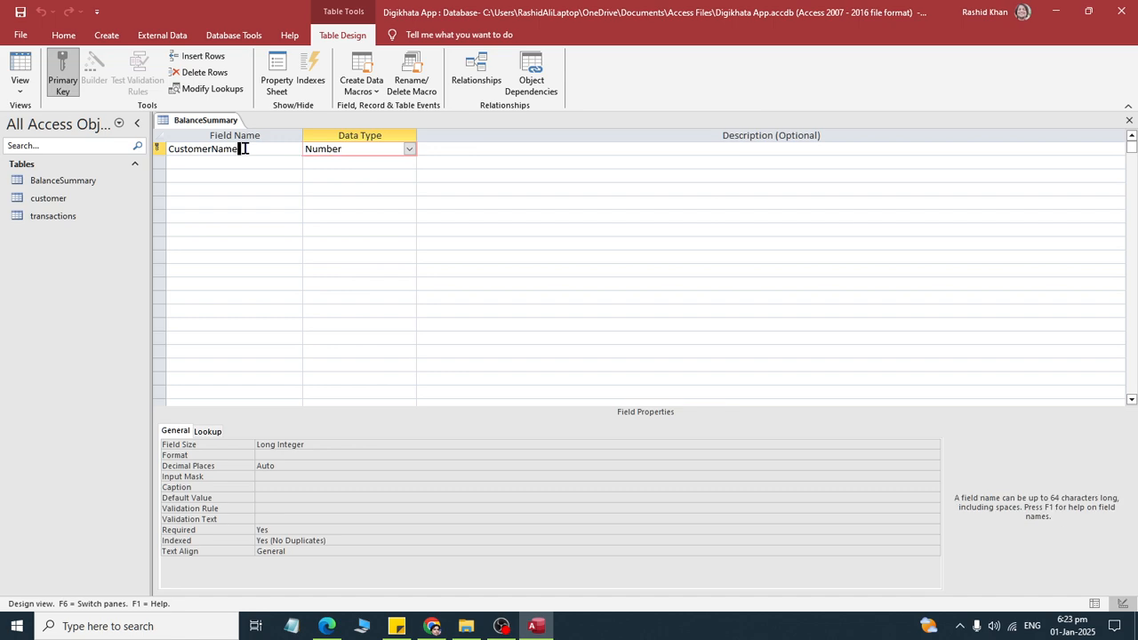
# - Check the assignment PDF and rename the lookup field to CustomerID
pyautogui.hotkey('alt', 'Tab')
pyautogui.hotkey('alt', 'Tab')
pyautogui.press('BackSpace')
pyautogui.press('BackSpace')
pyautogui.press('BackSpace')
pyautogui.press('BackSpace')
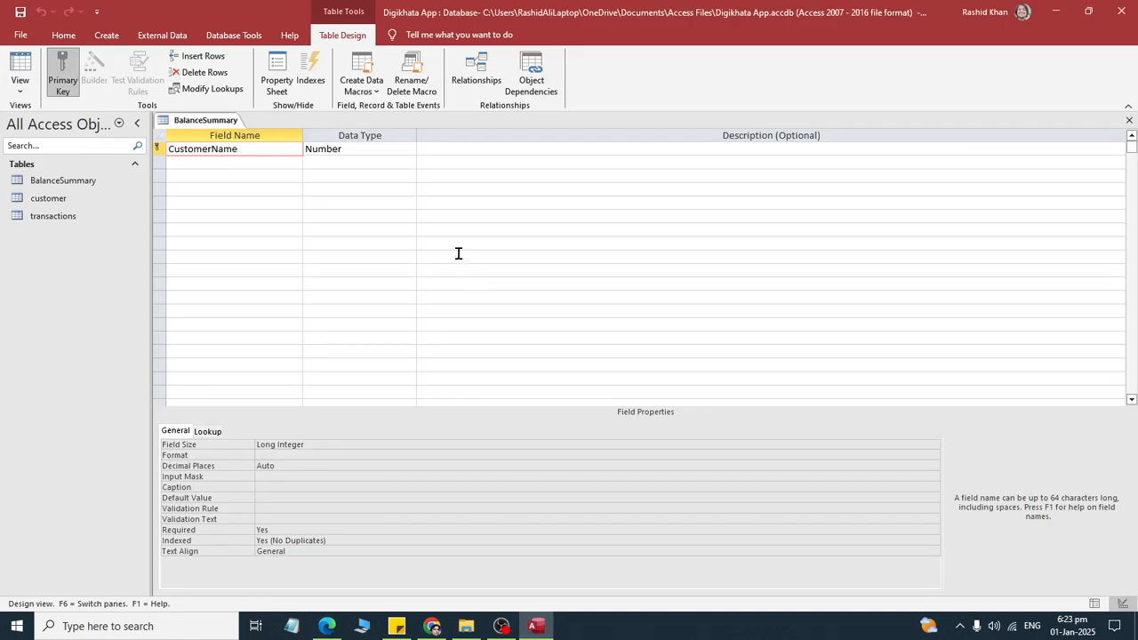
pyautogui.write('ID')
pyautogui.press('Tab')
# - Check the assignment PDF and add a TotalCredit field with the Currency data type below CustomerID
pyautogui.press('Tab')
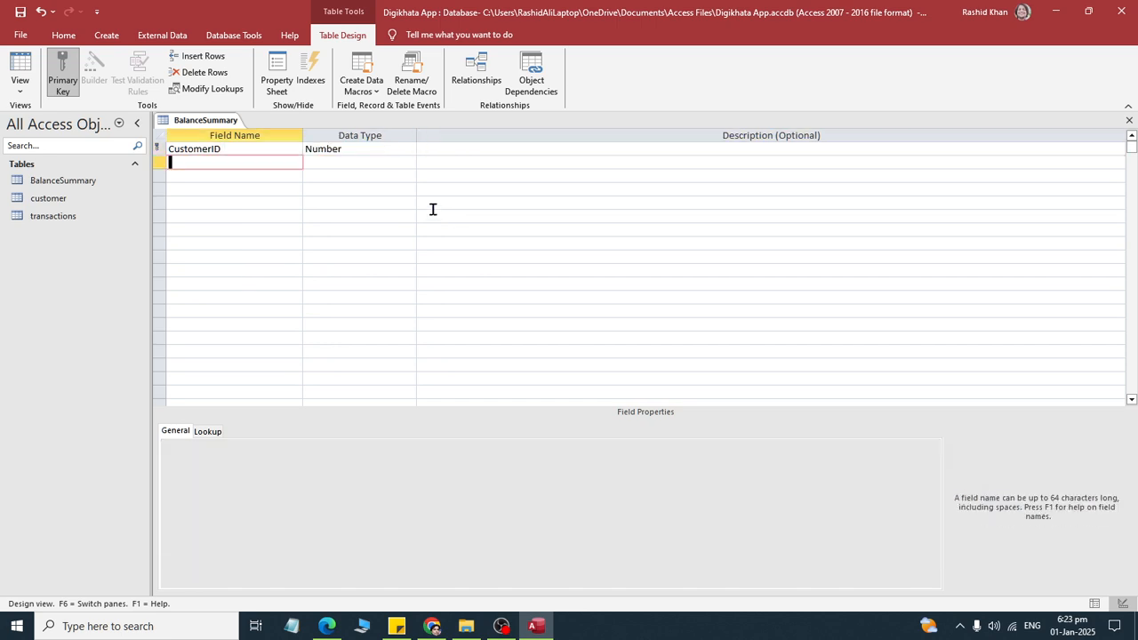
pyautogui.hotkey('alt', 'Tab')
pyautogui.hotkey('alt', 'Tab')
pyautogui.press('Tab')
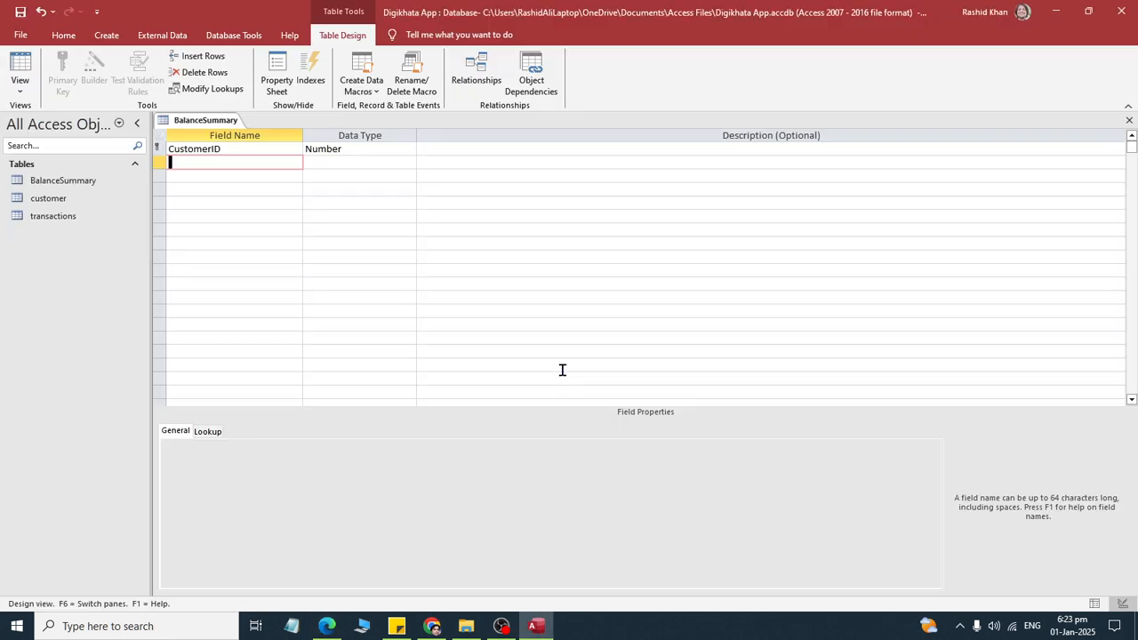
pyautogui.write('TotalCredit')
pyautogui.press('Tab')
pyautogui.write('c')
# - Add a TotalDebit field with the Currency data type below TotalCredit
pyautogui.press('Tab')
pyautogui.press('Tab')
pyautogui.write('T')
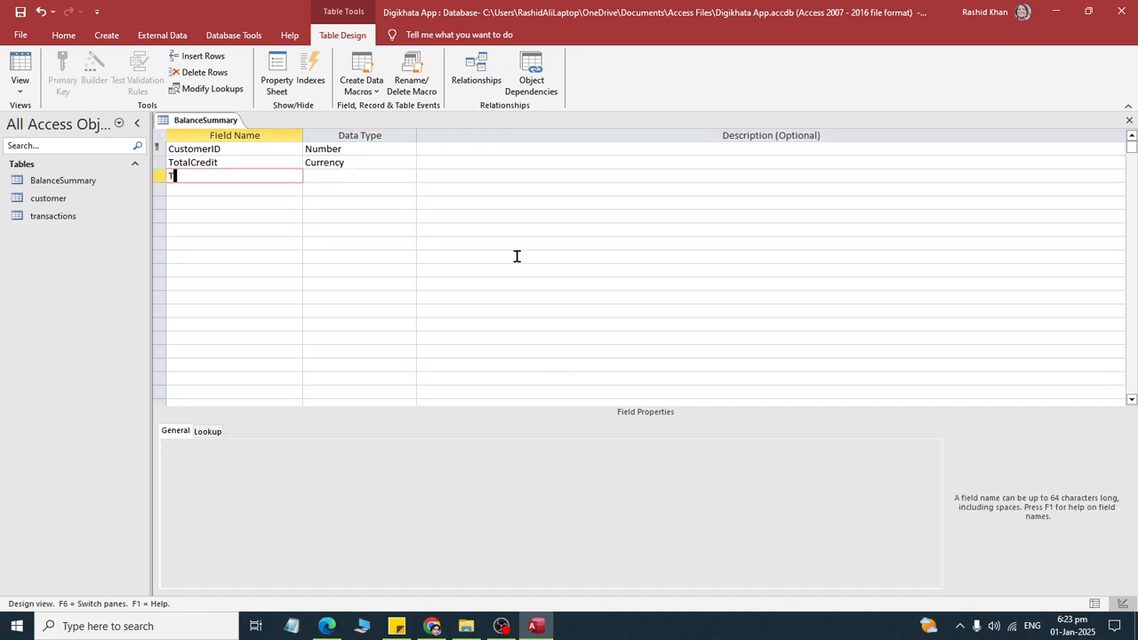
pyautogui.write('otalDebit')
pyautogui.press('Tab')
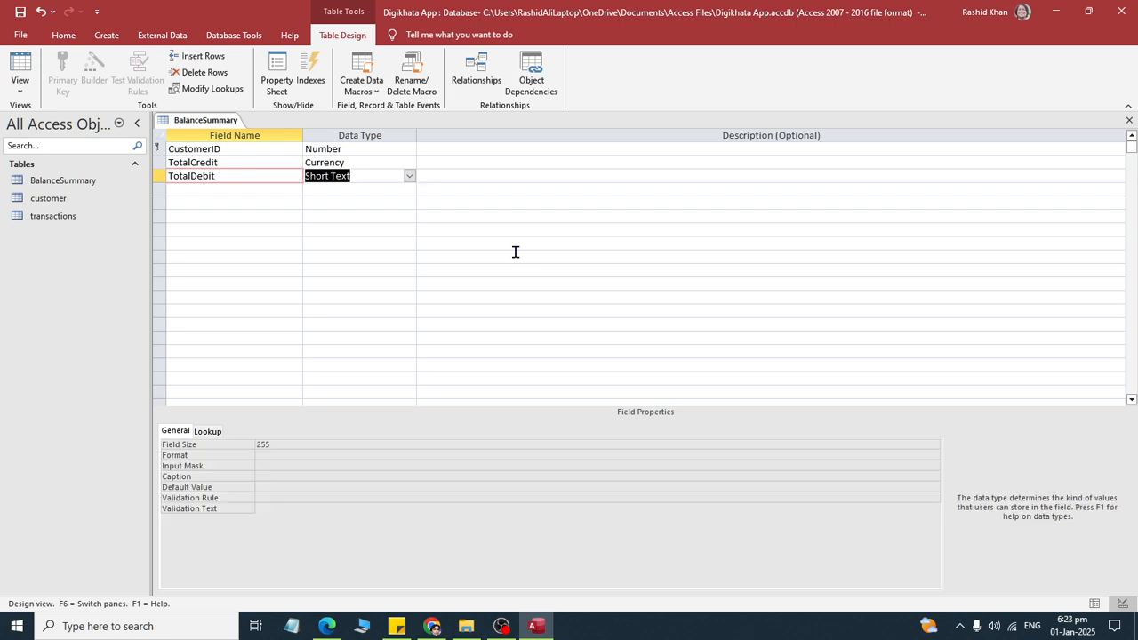
pyautogui.write('c')
# - Check the assignment PDF and add a Balance field with the Currency data type below TotalDebit
pyautogui.press('Tab')
pyautogui.press('Tab')
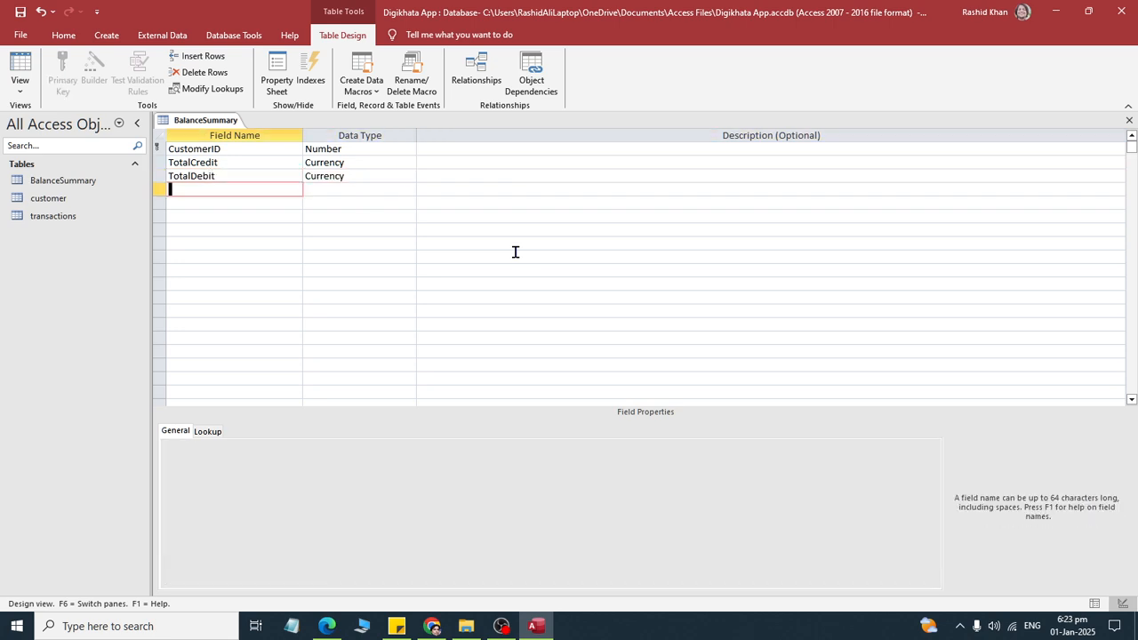
pyautogui.hotkey('alt', 'Tab')
pyautogui.hotkey('alt', 'Tab')
pyautogui.write('Balanc')
pyautogui.press('Tab')
pyautogui.hotkey('alt', 'Tab')
pyautogui.hotkey('alt', 'Tab')
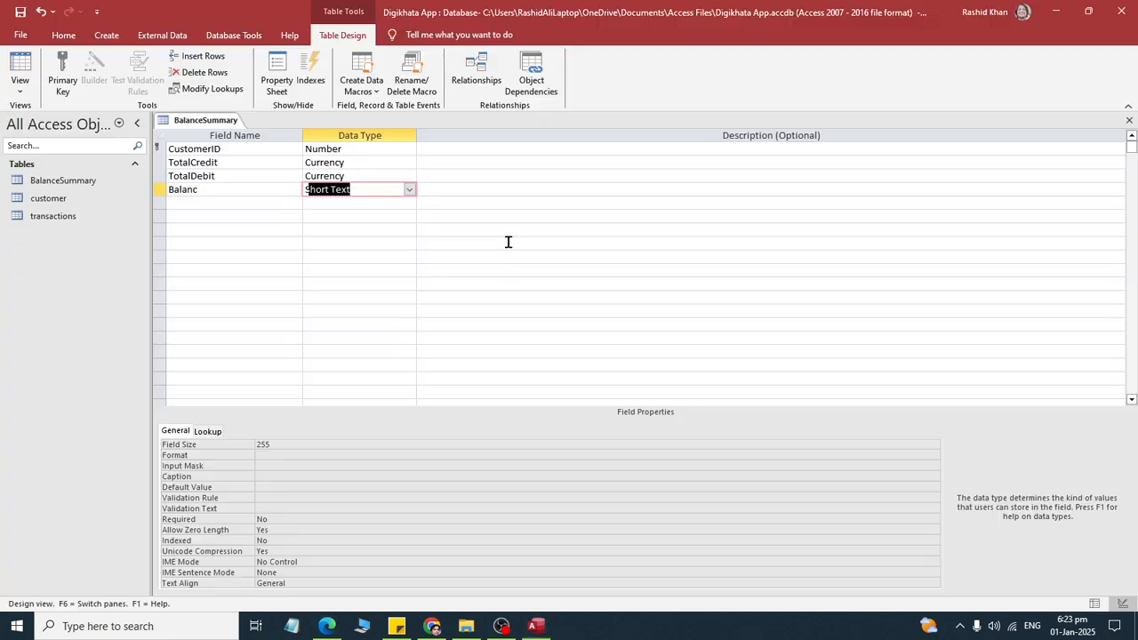
pyautogui.hotkey('shift', 'Tab')
pyautogui.press('F2')
pyautogui.write('e')
pyautogui.press('Tab')
pyautogui.hotkey('alt', 'Tab')
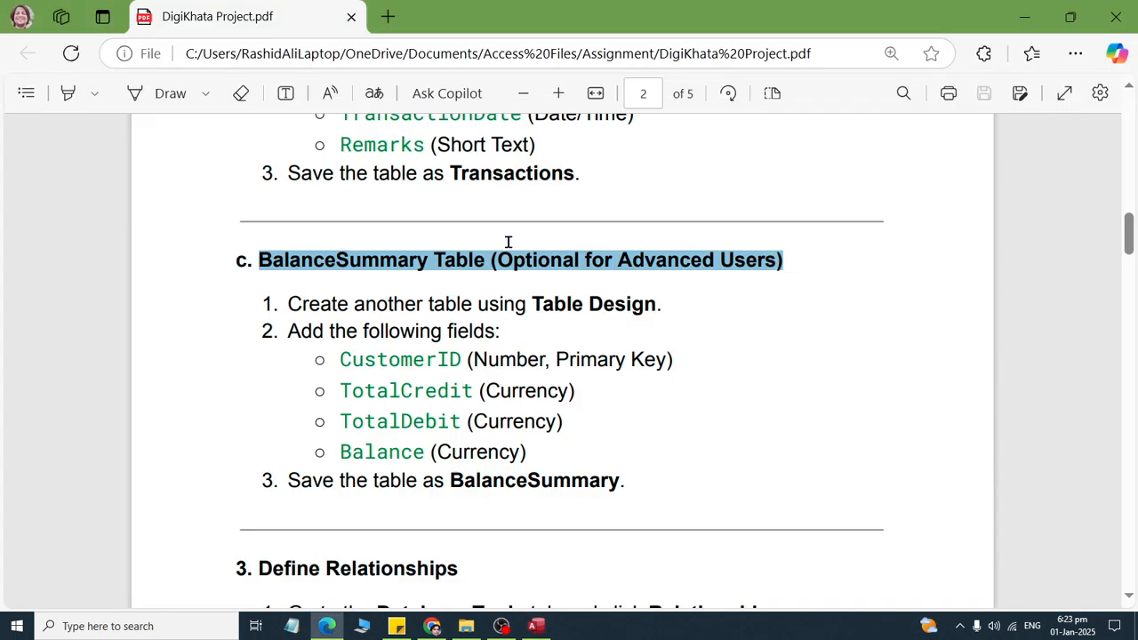
# - Check the save instruction in the assignment PDF and close the BalanceSummary table
pyautogui.hotkey('alt', 'Tab')
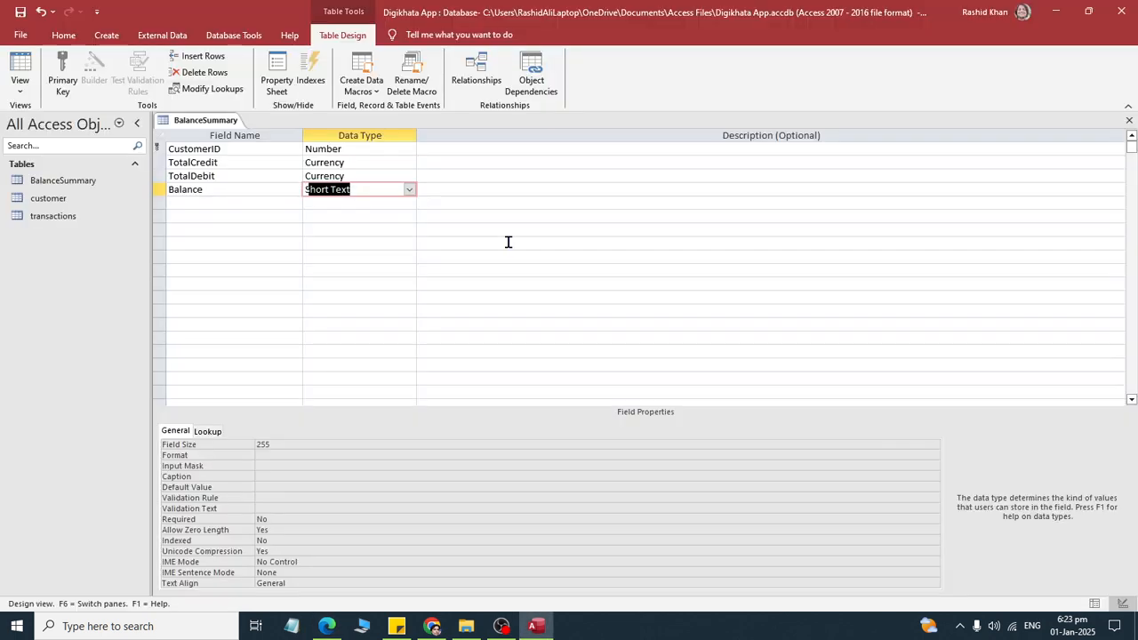
pyautogui.write('cy')
pyautogui.hotkey('alt', 'Tab')
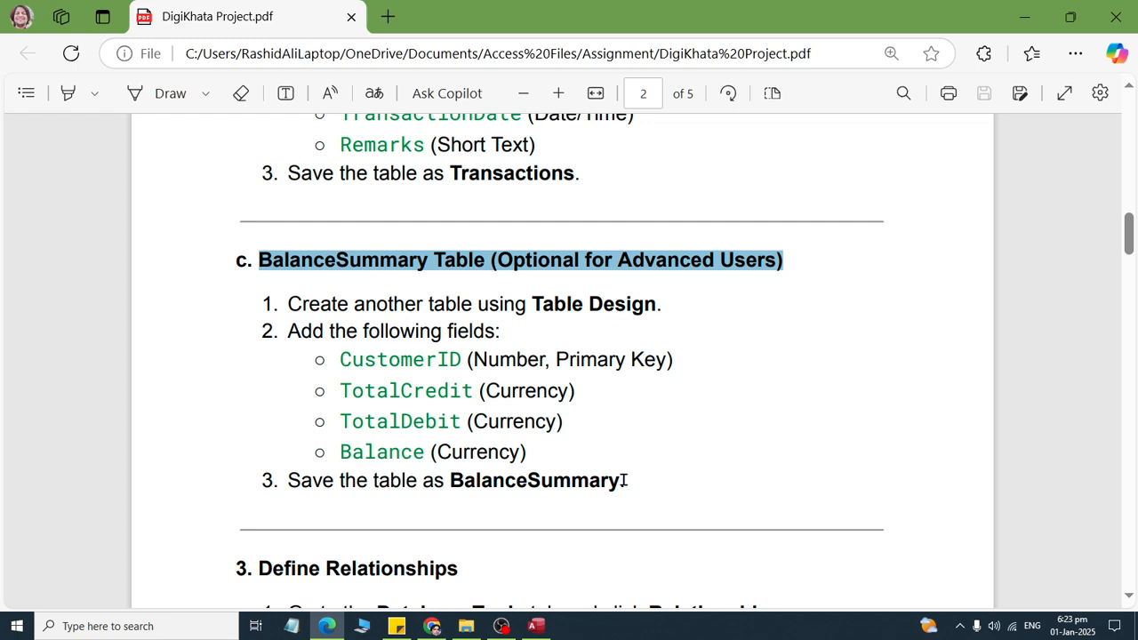
pyautogui.hotkey('alt', 'Tab')
pyautogui.rightClick(225, 118)
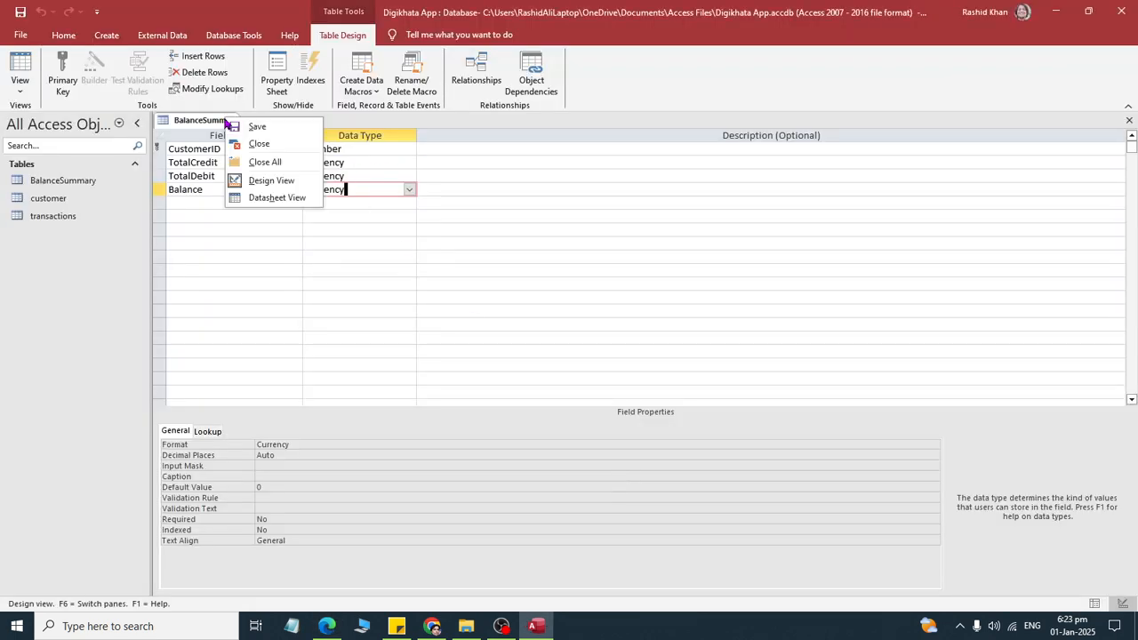
pyautogui.click(238, 144)
# - Review the Define Relationships section of the assignment PDF
pyautogui.hotkey('alt', 'Tab')
pyautogui.scroll(-5, 450, 364)
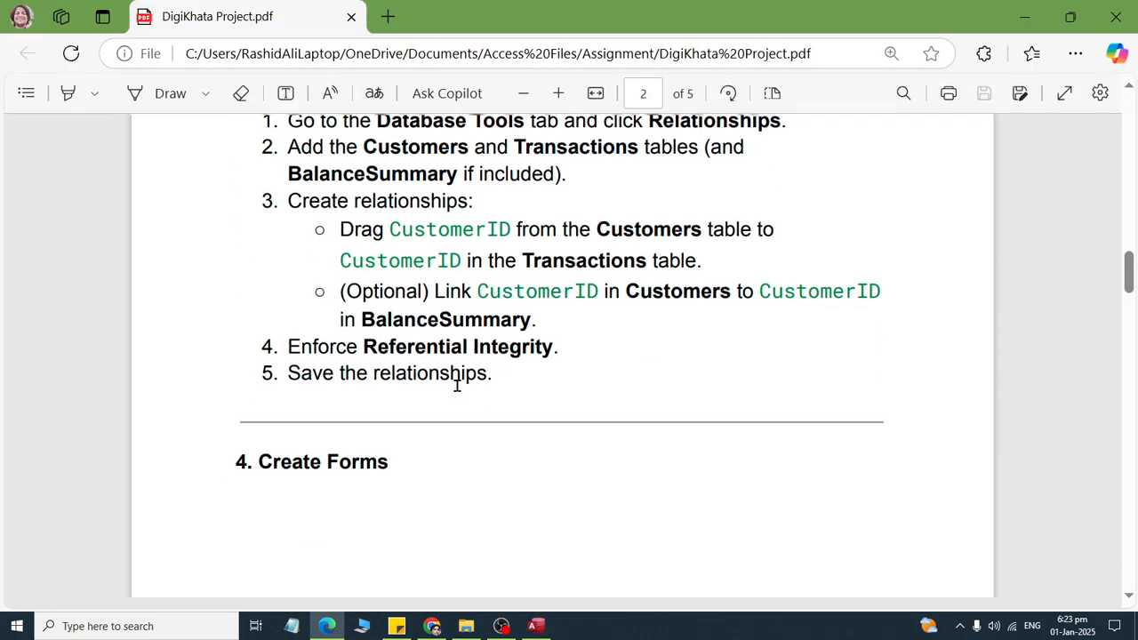
pyautogui.scroll(2, 296, 214)
pyautogui.moveTo(262, 266); pyautogui.dragTo(556, 369)
pyautogui.scroll(-4, 587, 533)
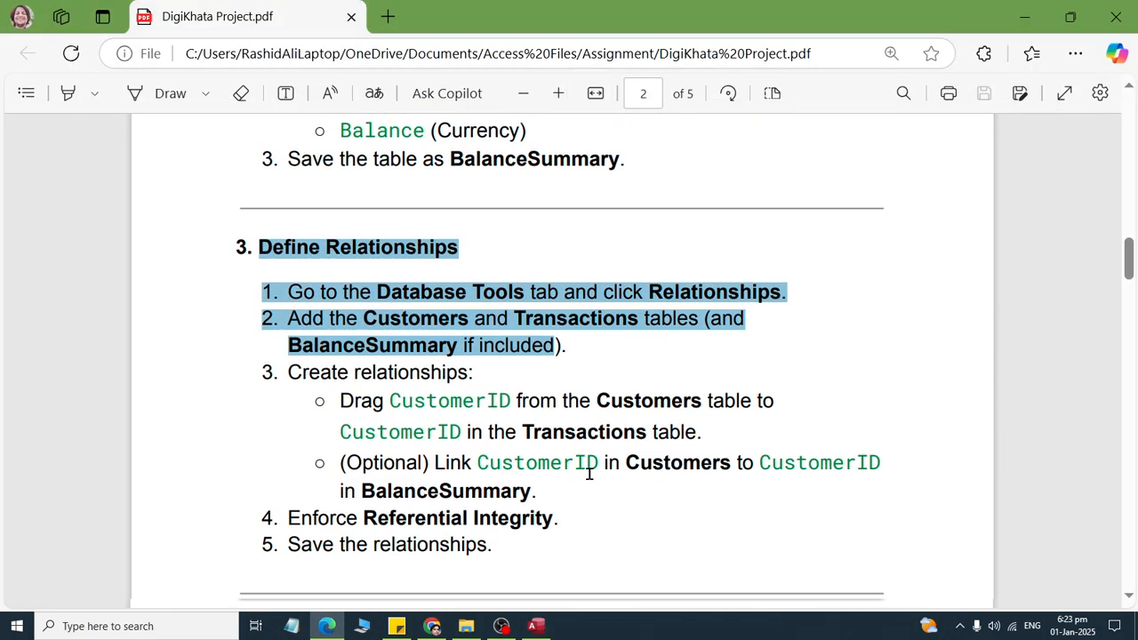
# - Reread the first two Define Relationships instructions in the assignment PDF, then switch to Access and open the database's relationships layout
pyautogui.scroll(2, 579, 455)
pyautogui.click(578, 460)
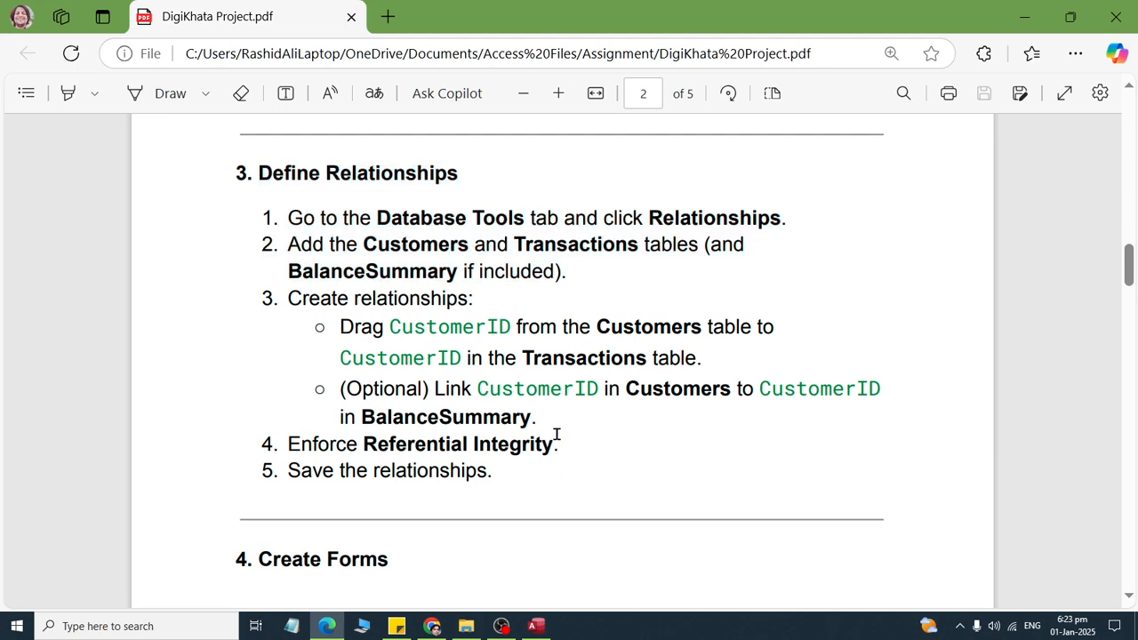
pyautogui.scroll(1, 462, 357)
pyautogui.moveTo(257, 270); pyautogui.dragTo(495, 287)
pyautogui.moveTo(304, 317); pyautogui.dragTo(789, 324)
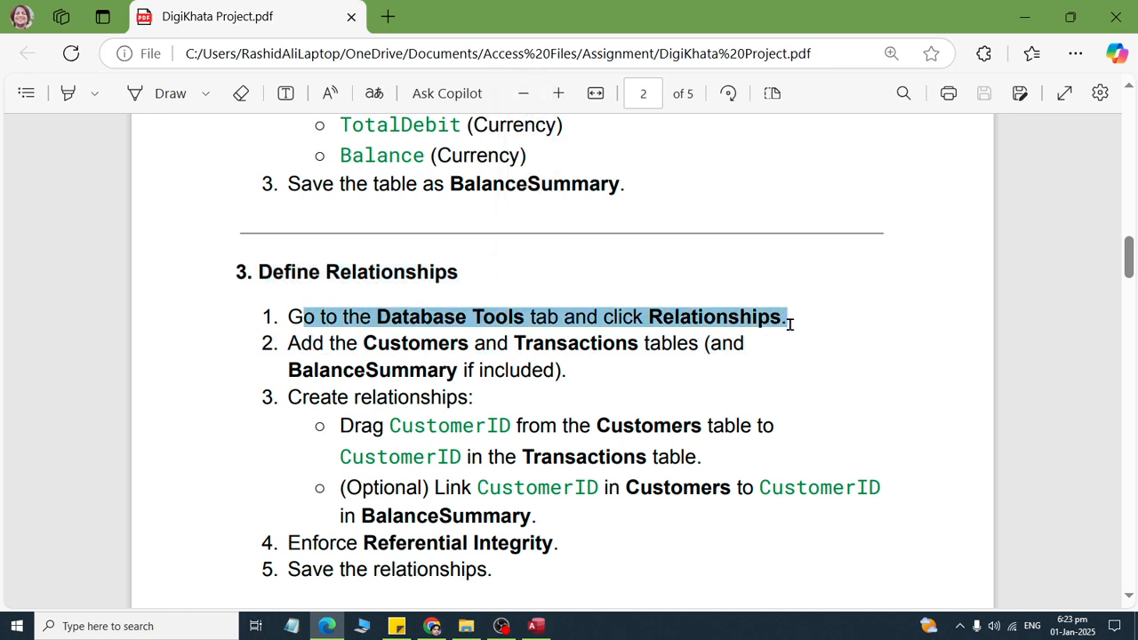
pyautogui.moveTo(298, 338); pyautogui.dragTo(596, 388)
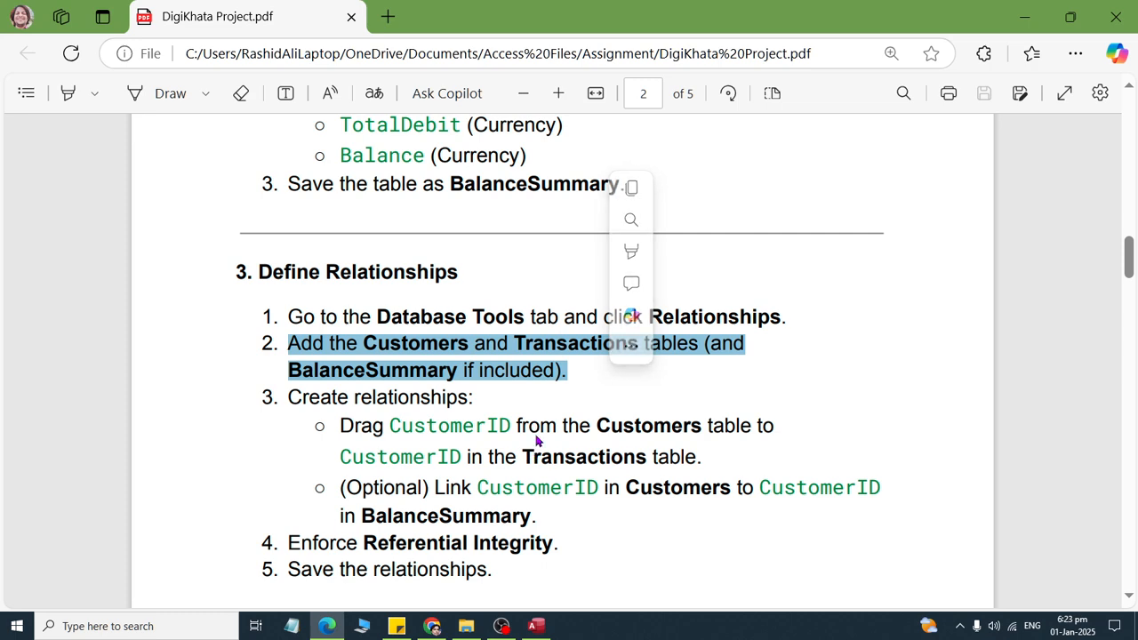
pyautogui.hotkey('alt', 'Tab')
pyautogui.click(233, 35)
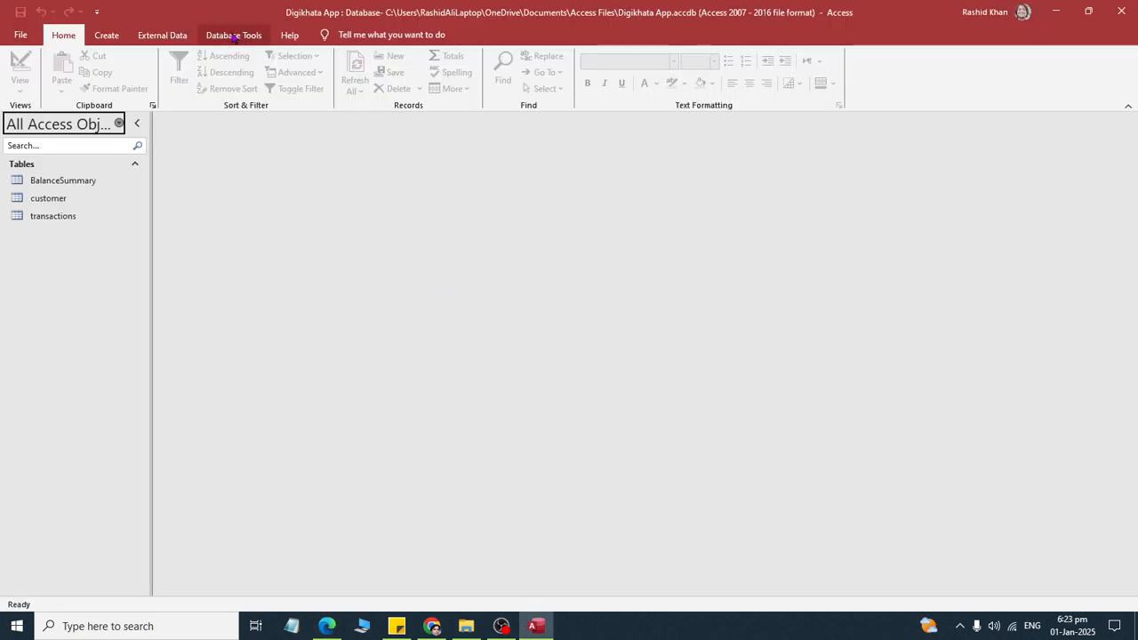
pyautogui.click(188, 82)
# - Spread the customer, transactions and BalanceSummary tables apart in the relationships layout so their connecting lines are easy to distinguish
pyautogui.moveTo(364, 156); pyautogui.dragTo(445, 342)
pyautogui.moveTo(244, 152); pyautogui.dragTo(386, 181)
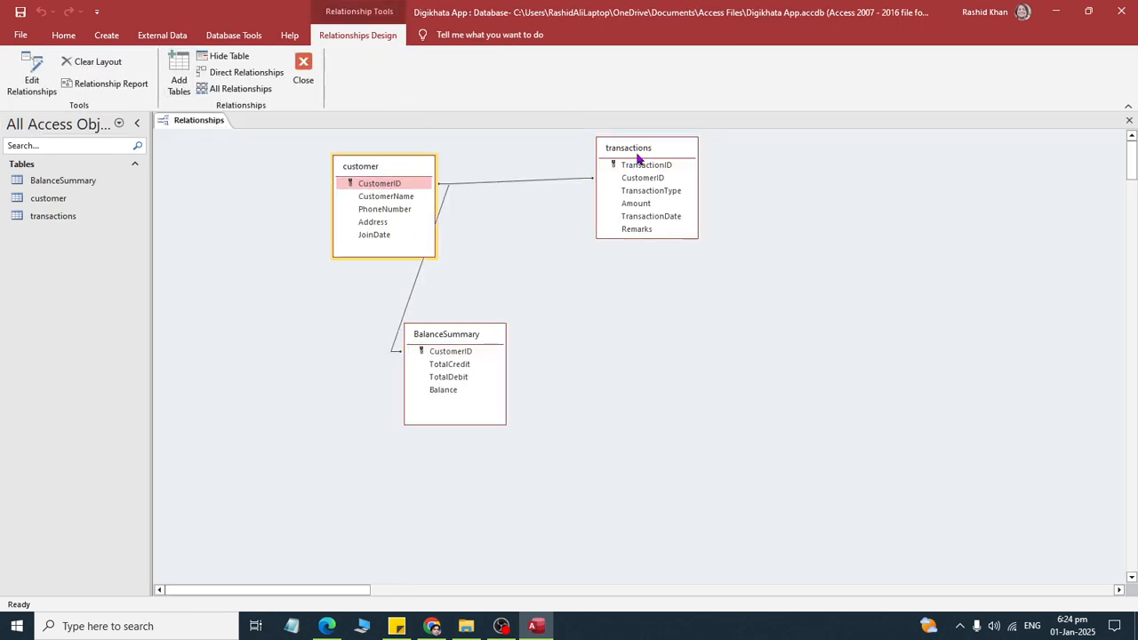
pyautogui.moveTo(638, 158); pyautogui.dragTo(665, 233)
pyautogui.moveTo(455, 338); pyautogui.dragTo(516, 400)
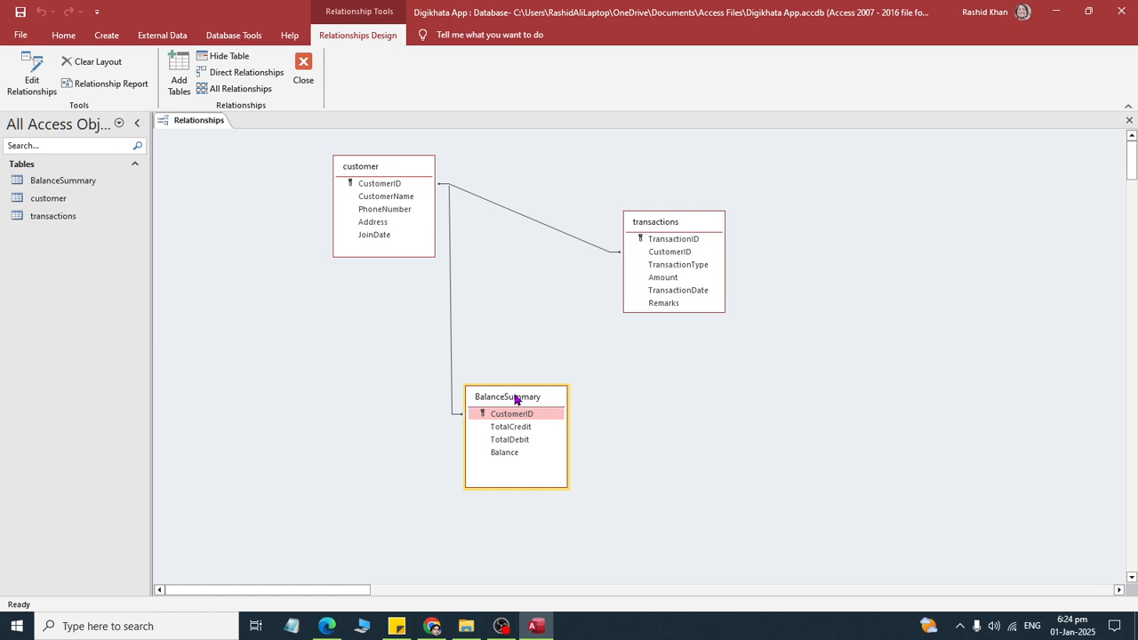
# - Switch to the assignment PDF and read the instructions on adding tables and linking CustomerID between Customers and Transactions
pyautogui.hotkey('alt', 'Tab')
pyautogui.click(352, 345)
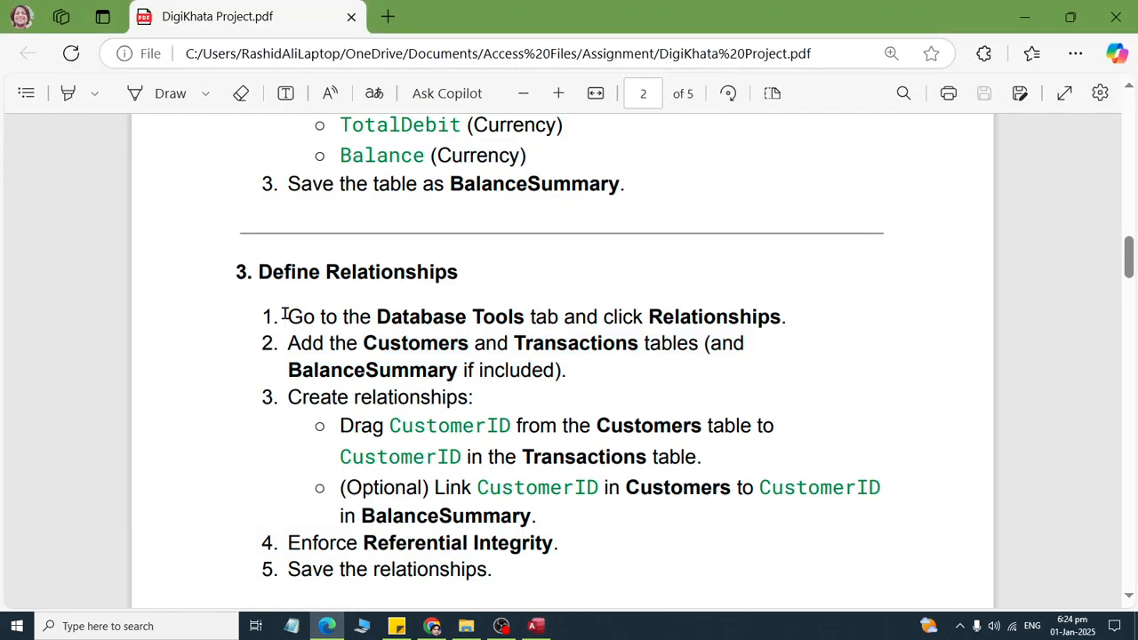
pyautogui.moveTo(284, 316); pyautogui.dragTo(832, 334)
pyautogui.moveTo(287, 344); pyautogui.dragTo(650, 384)
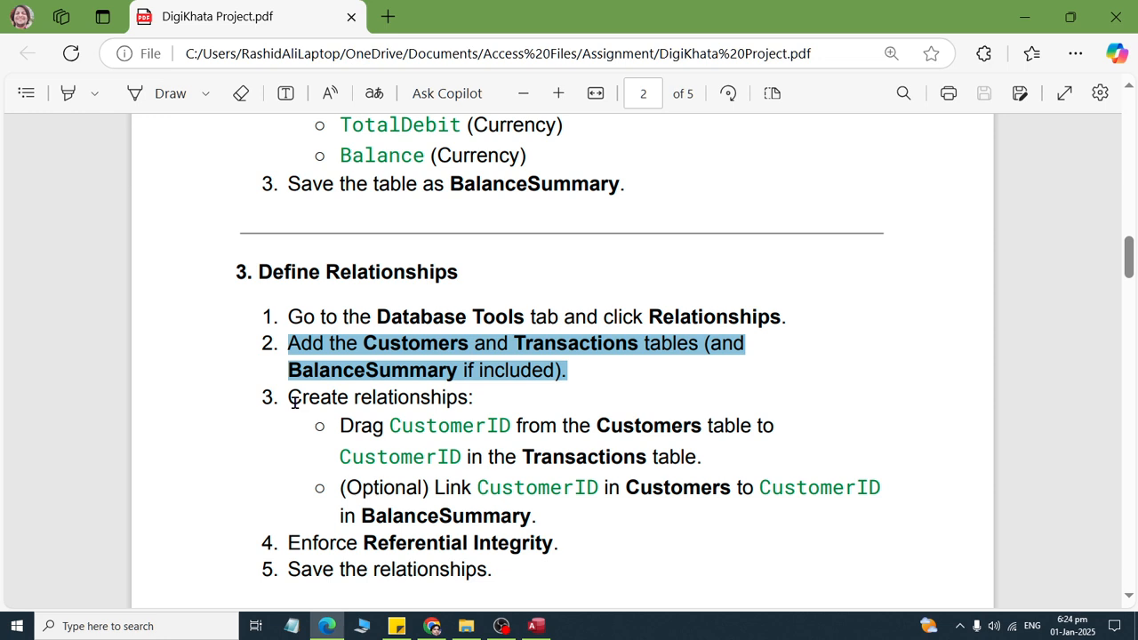
pyautogui.moveTo(275, 396); pyautogui.dragTo(506, 399)
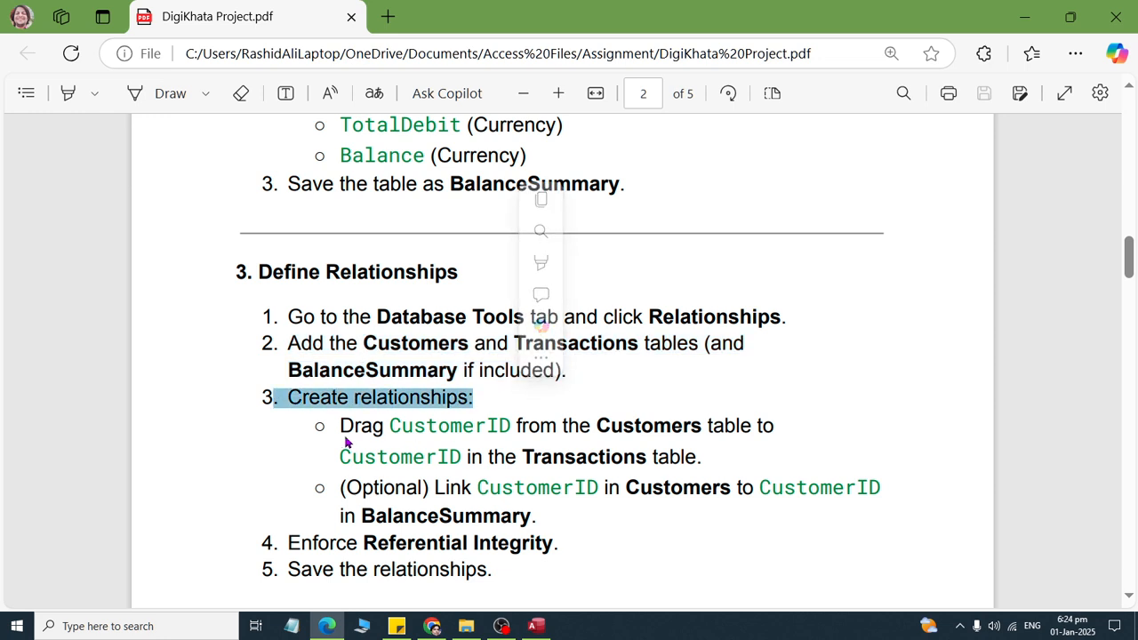
pyautogui.moveTo(340, 426); pyautogui.dragTo(726, 451)
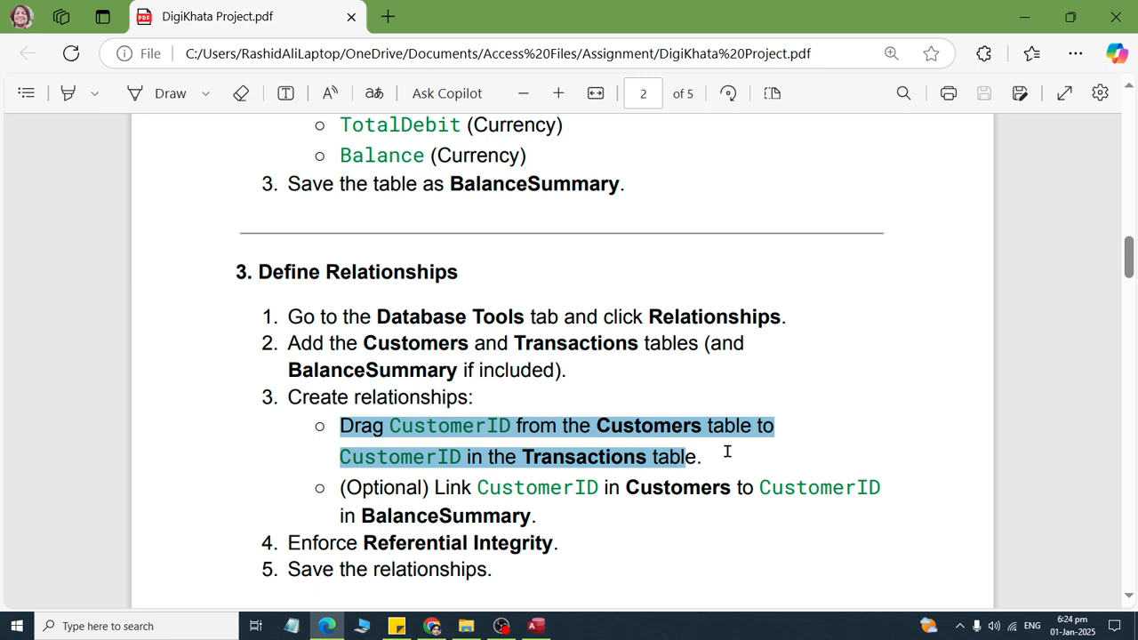
# - Switch to Access and check the customer–transactions relationship on CustomerID against the assignment PDF, accepting its existing settings
pyautogui.hotkey('alt', 'Tab')
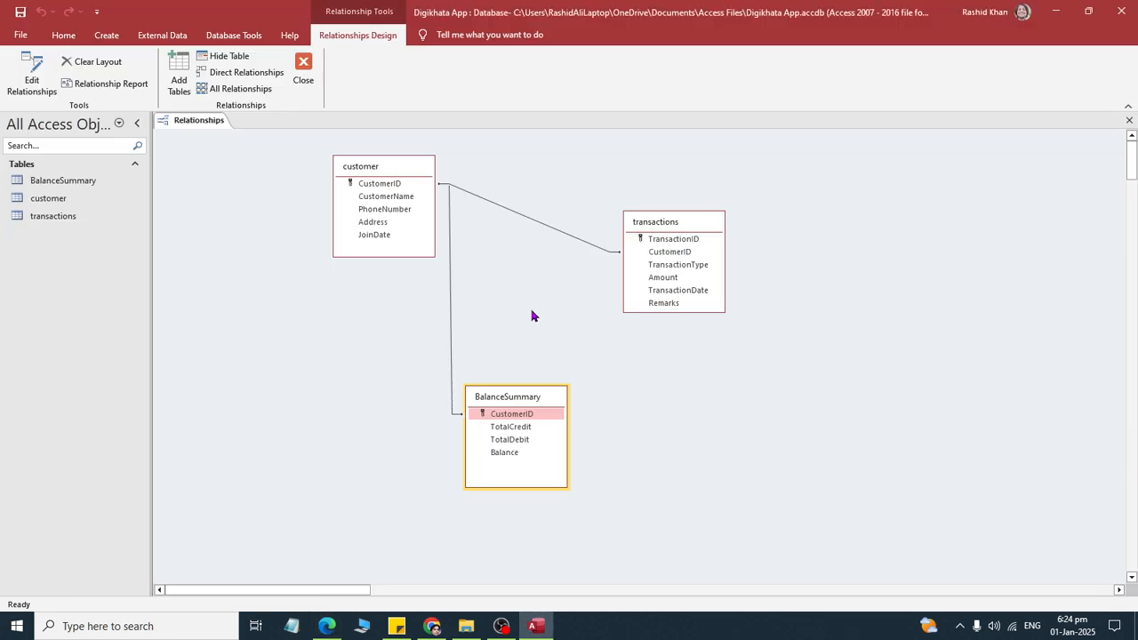
pyautogui.doubleClick(488, 206)
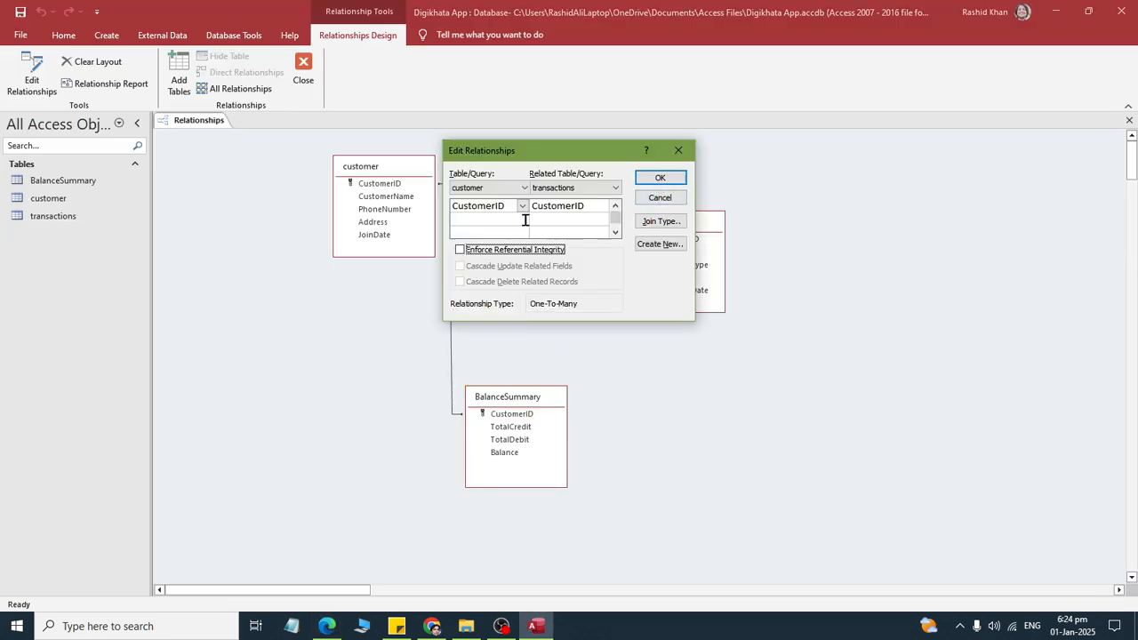
pyautogui.hotkey('alt', 'Tab')
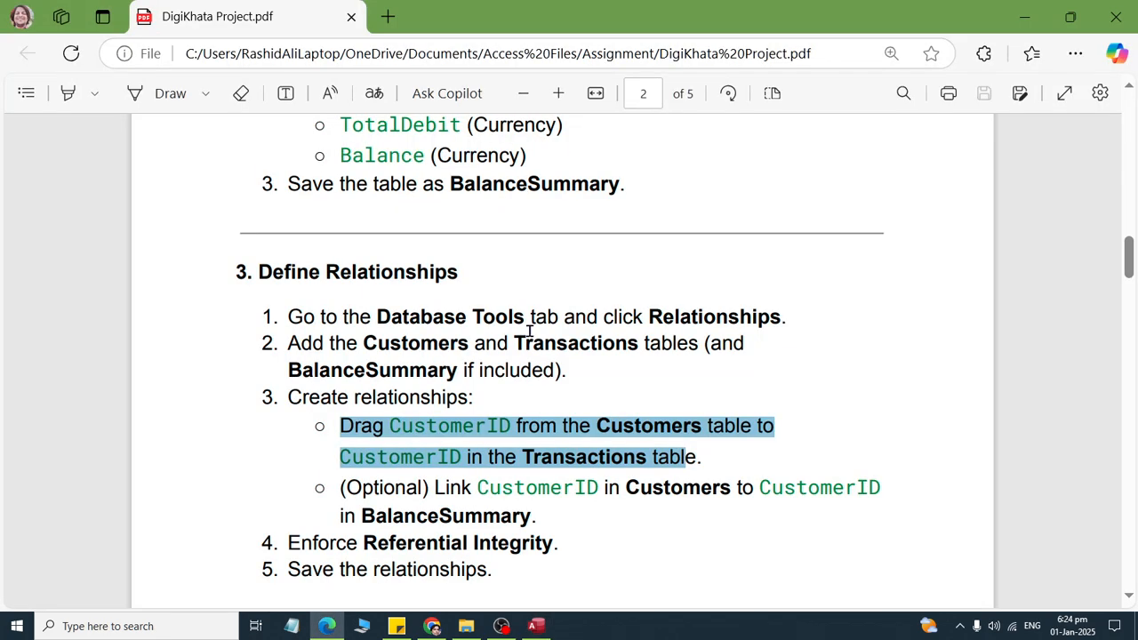
pyautogui.hotkey('alt', 'Tab')
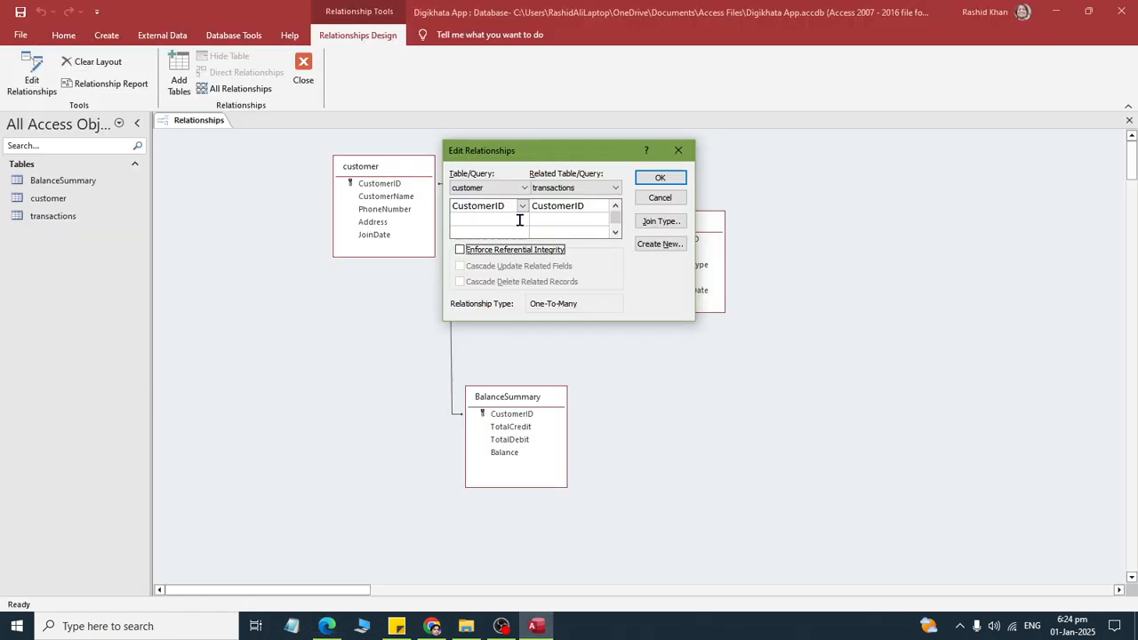
pyautogui.hotkey('alt', 'Tab')
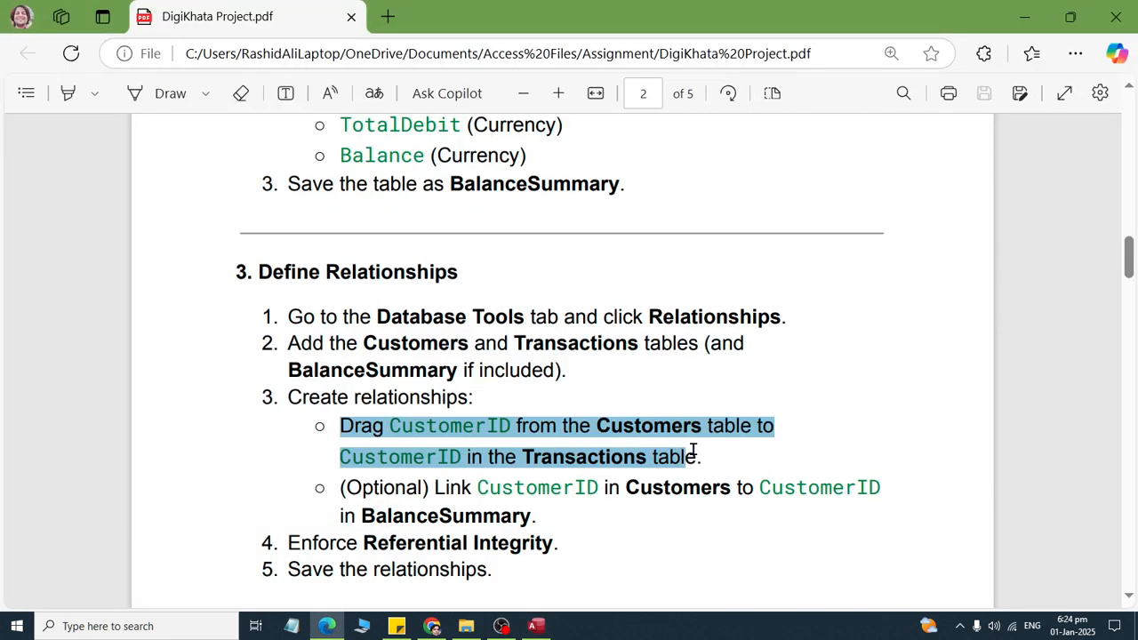
pyautogui.hotkey('alt', 'Tab')
pyautogui.click(659, 178)
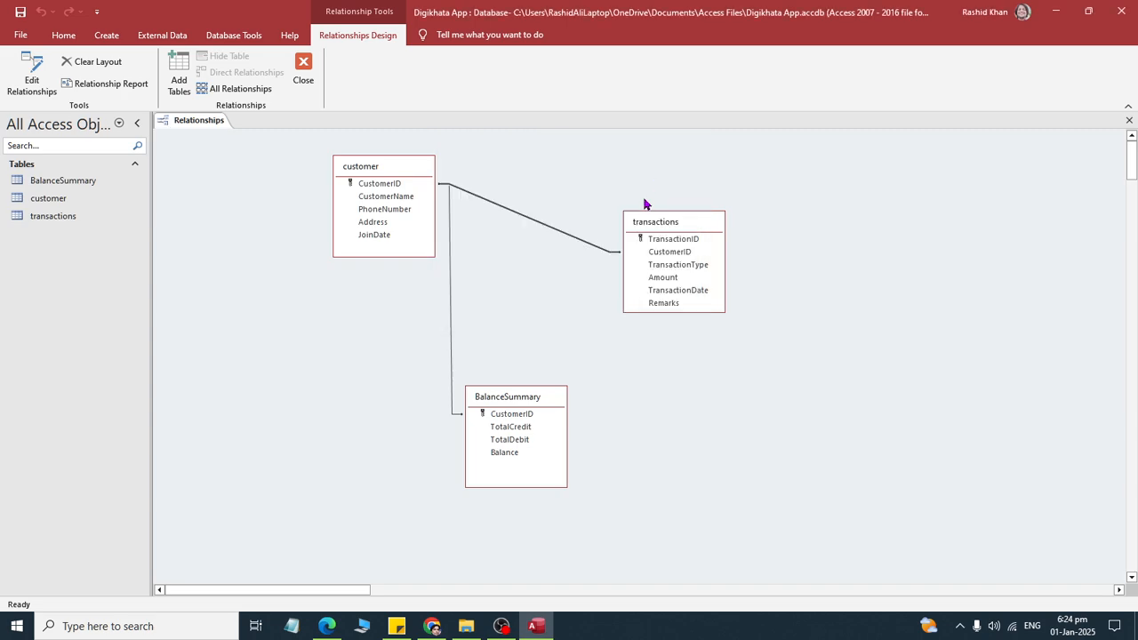
# - Read the optional BalanceSummary link instruction in the assignment PDF and check the customer–BalanceSummary relationship on CustomerID in Access
pyautogui.hotkey('alt', 'Tab')
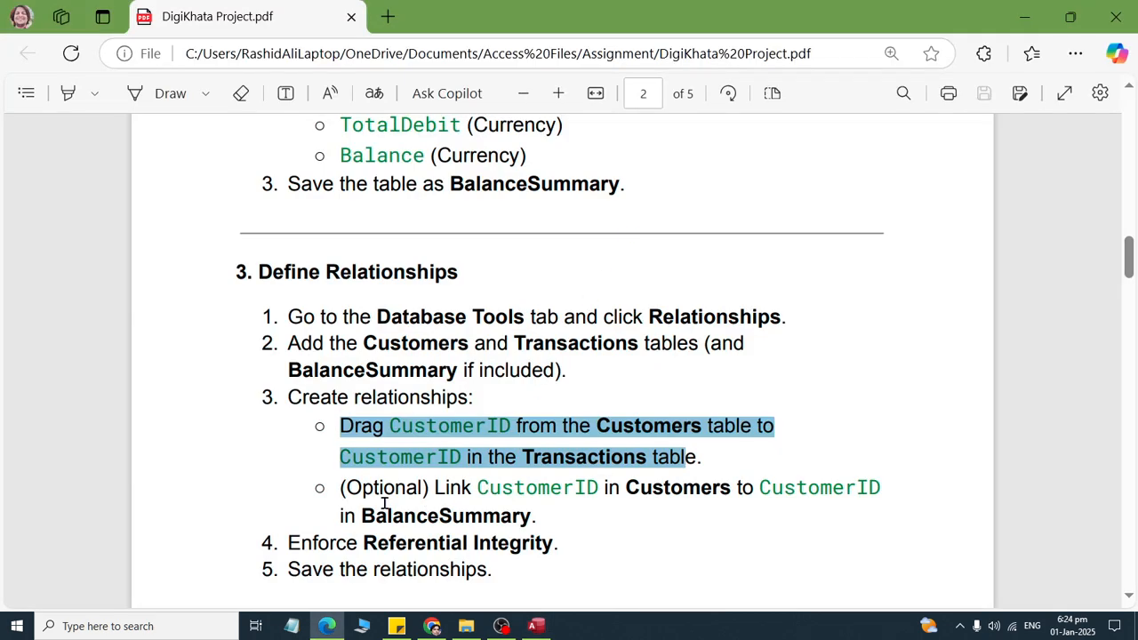
pyautogui.moveTo(336, 483); pyautogui.dragTo(898, 482)
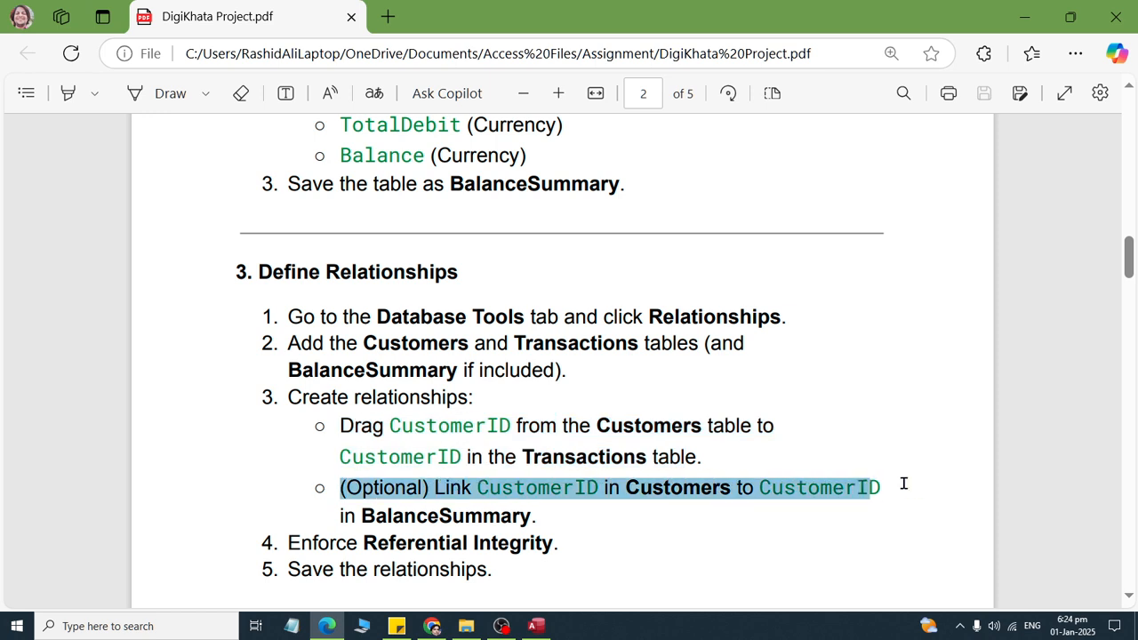
pyautogui.moveTo(910, 482); pyautogui.dragTo(909, 490)
pyautogui.hotkey('alt', 'Tab')
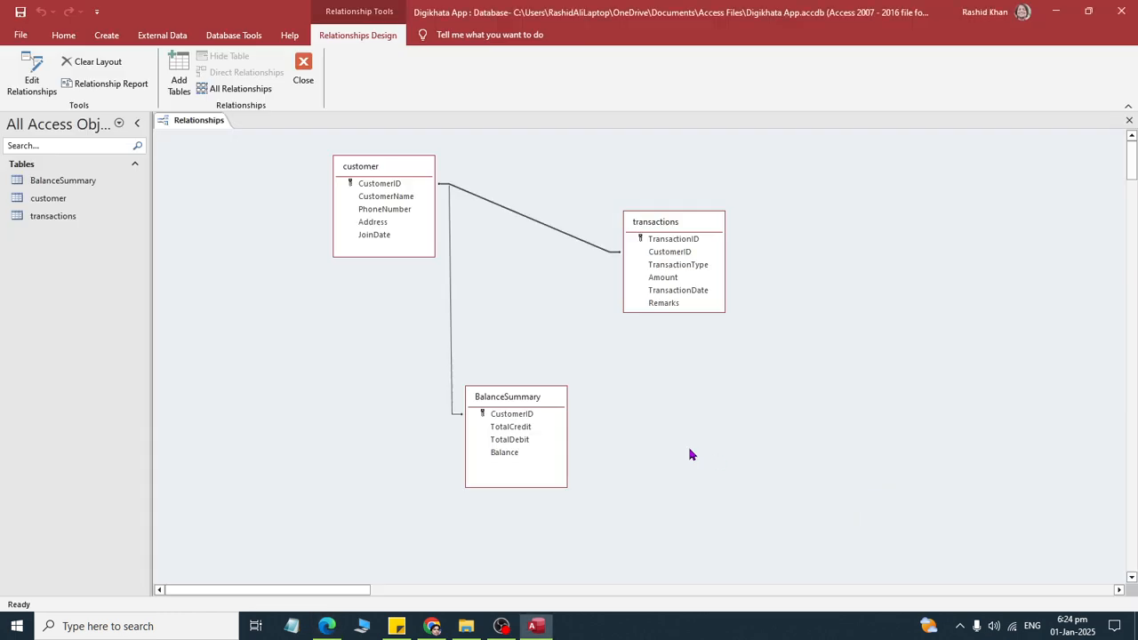
pyautogui.doubleClick(451, 345)
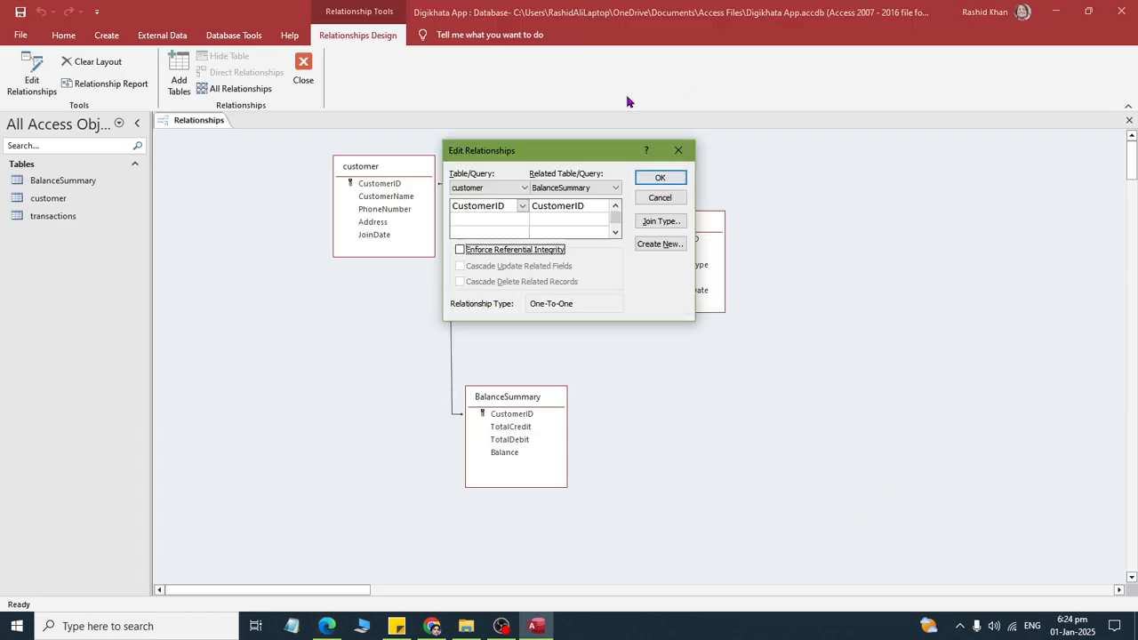
pyautogui.click(584, 188)
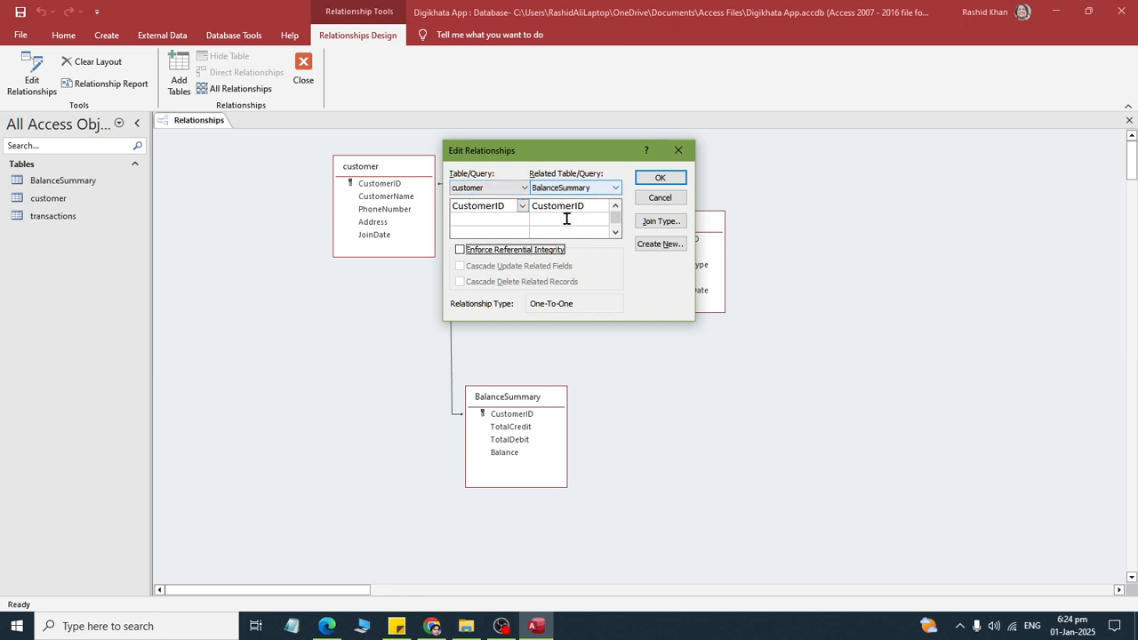
pyautogui.click(659, 178)
# - Read the referential integrity instruction in the assignment PDF and enforce referential integrity on the customer–transactions relationship in Access
pyautogui.hotkey('alt', 'Tab')
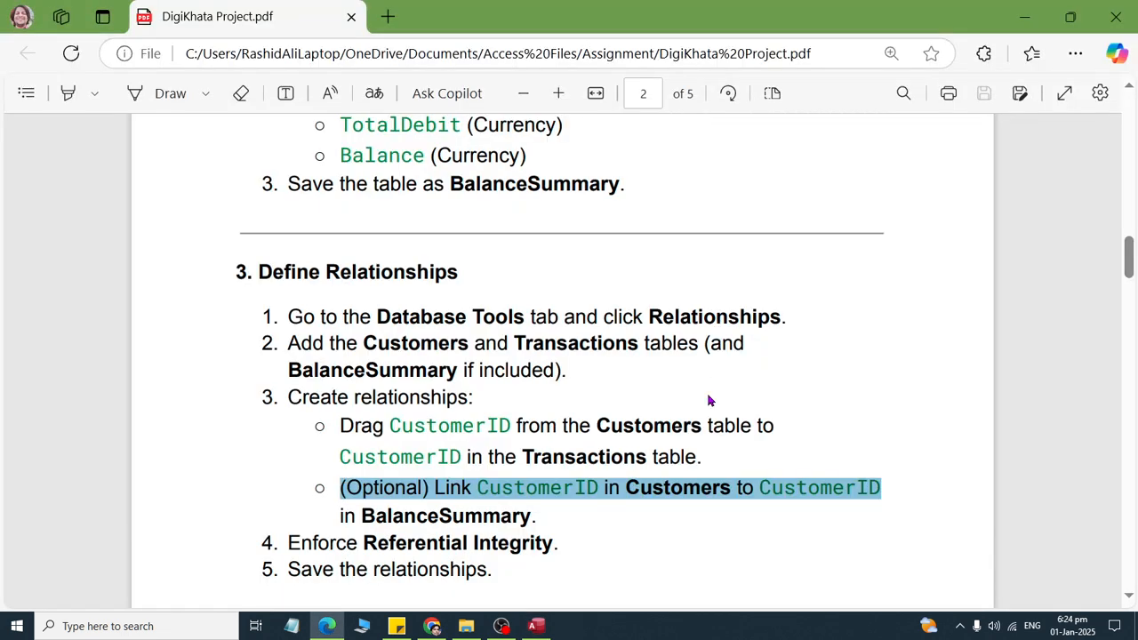
pyautogui.scroll(-3, 287, 399)
pyautogui.moveTo(290, 346); pyautogui.dragTo(589, 348)
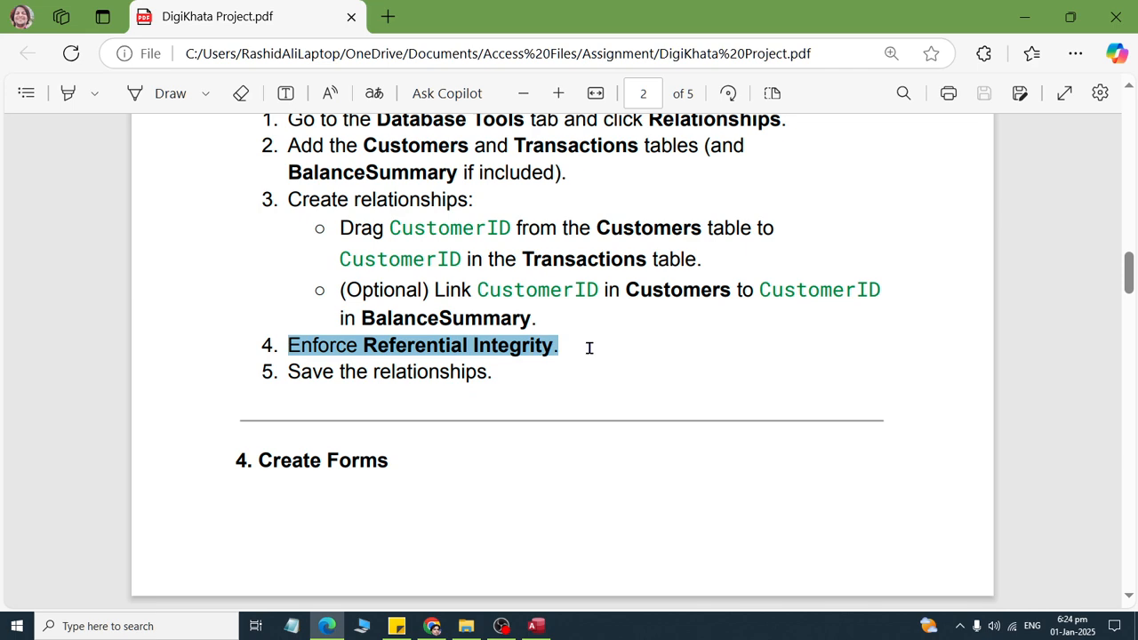
pyautogui.hotkey('alt', 'Tab')
pyautogui.hotkey('alt', 'Tab')
pyautogui.hotkey('alt', 'Tab')
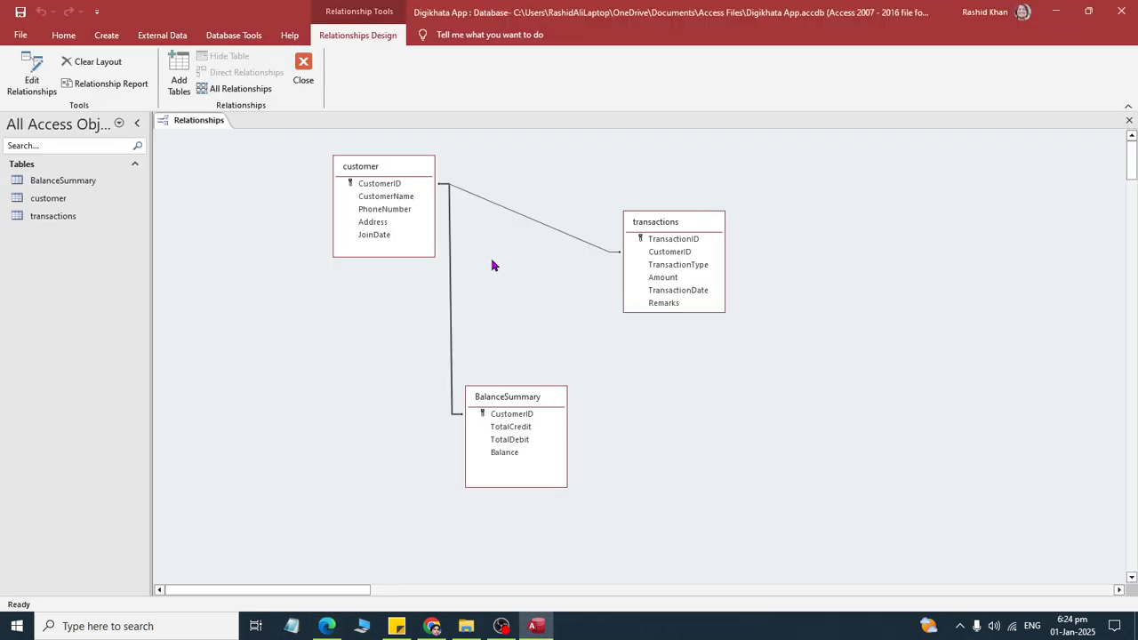
pyautogui.doubleClick(476, 201)
pyautogui.click(518, 249)
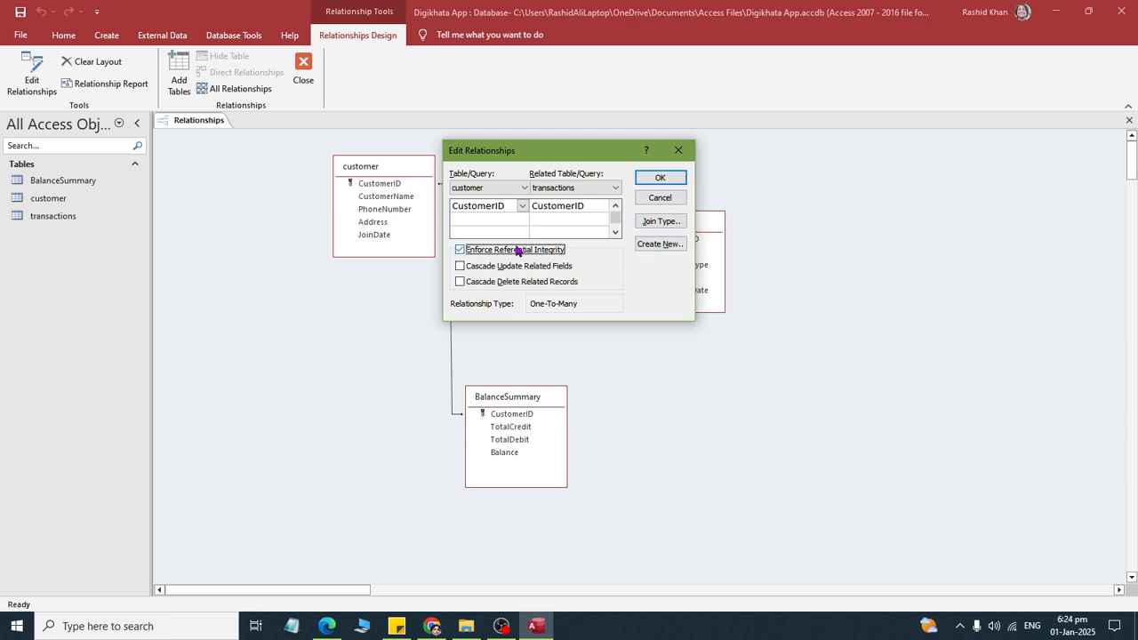
pyautogui.click(536, 253)
pyautogui.click(536, 253)
pyautogui.click(662, 181)
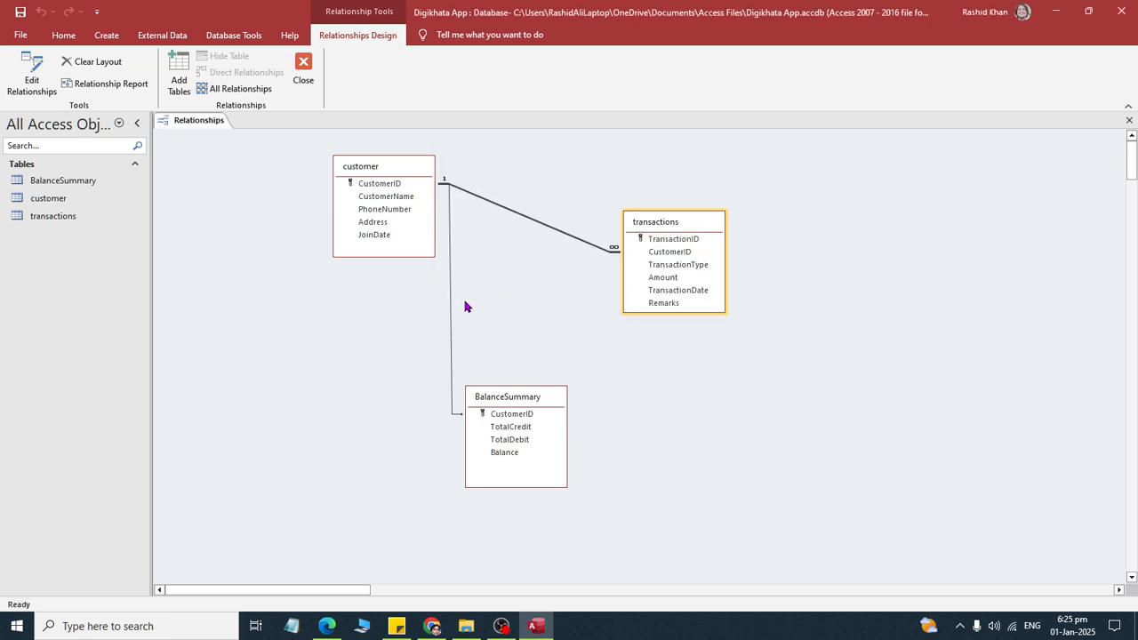
# - Enforce referential integrity on the relationship between the customer and BalanceSummary tables
pyautogui.doubleClick(450, 321)
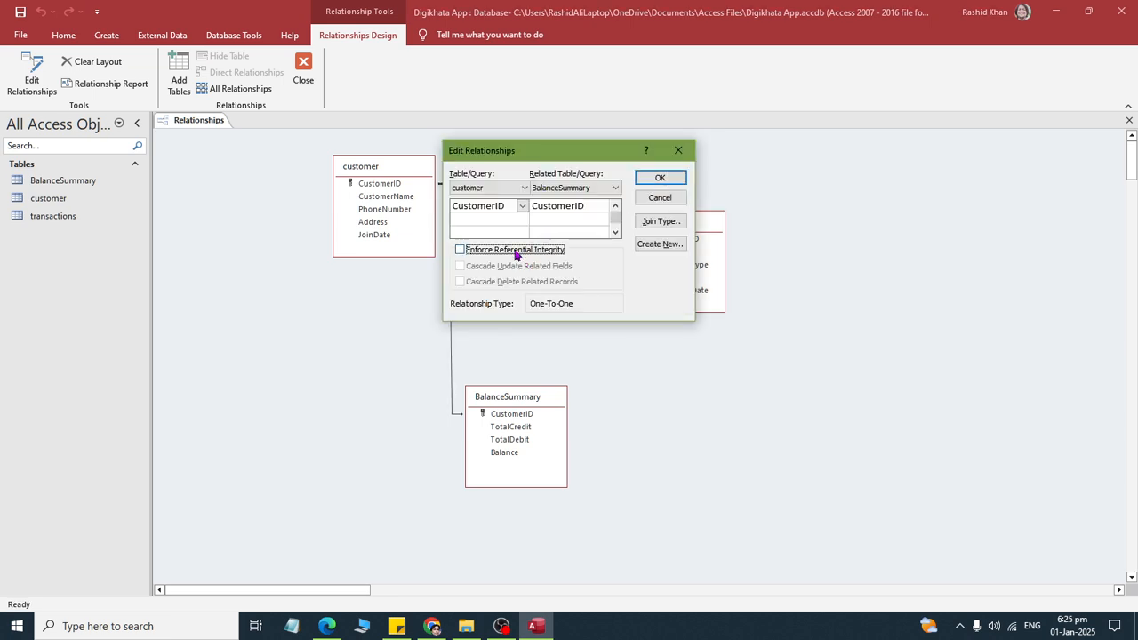
pyautogui.click(516, 253)
pyautogui.click(659, 178)
# - Check the save instruction in the assignment PDF, then save the relationships in Access and close their layout
pyautogui.hotkey('alt', 'Tab')
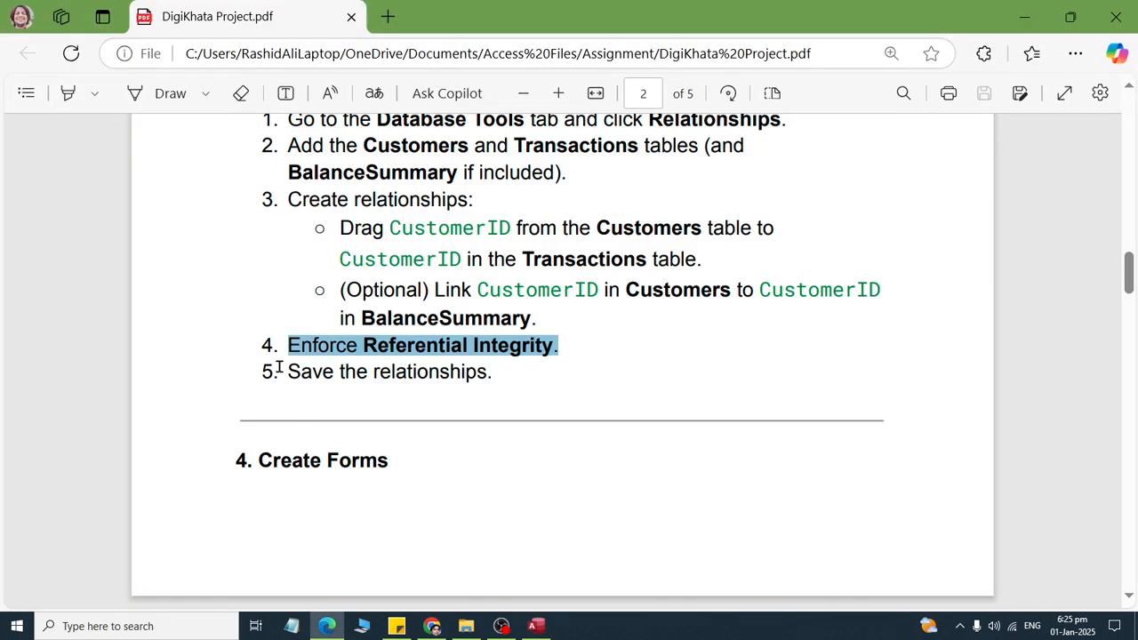
pyautogui.moveTo(279, 367); pyautogui.dragTo(579, 365)
pyautogui.hotkey('alt', 'Tab')
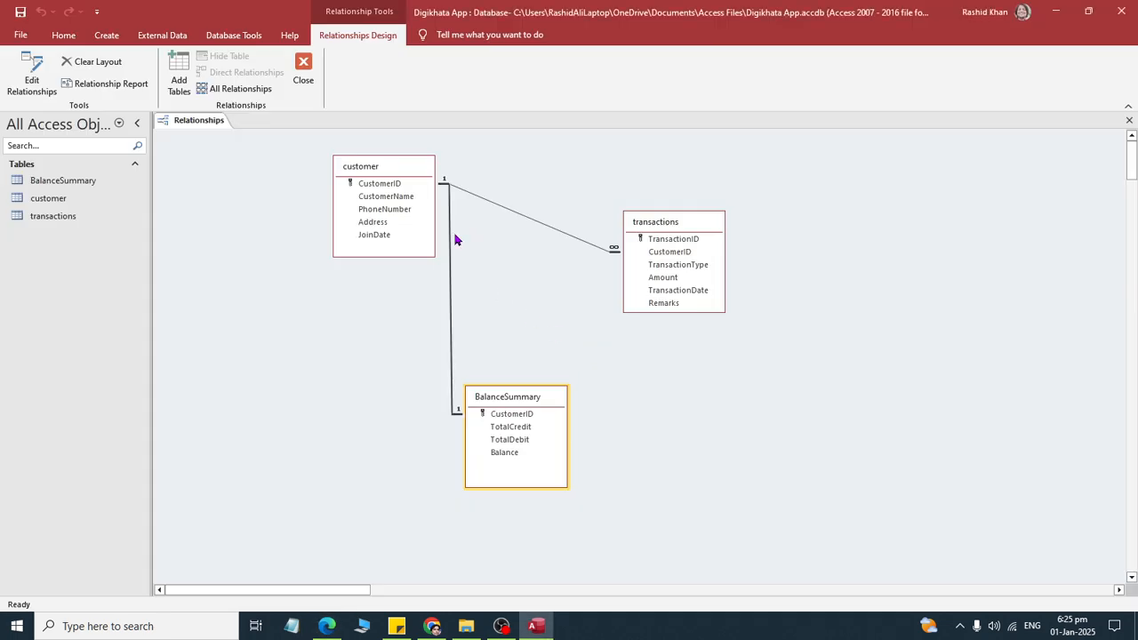
pyautogui.rightClick(187, 125)
pyautogui.click(207, 133)
# - Read the Create Forms introduction and the Customer Form instructions in the assignment PDF, then return to Access
pyautogui.hotkey('alt', 'Tab')
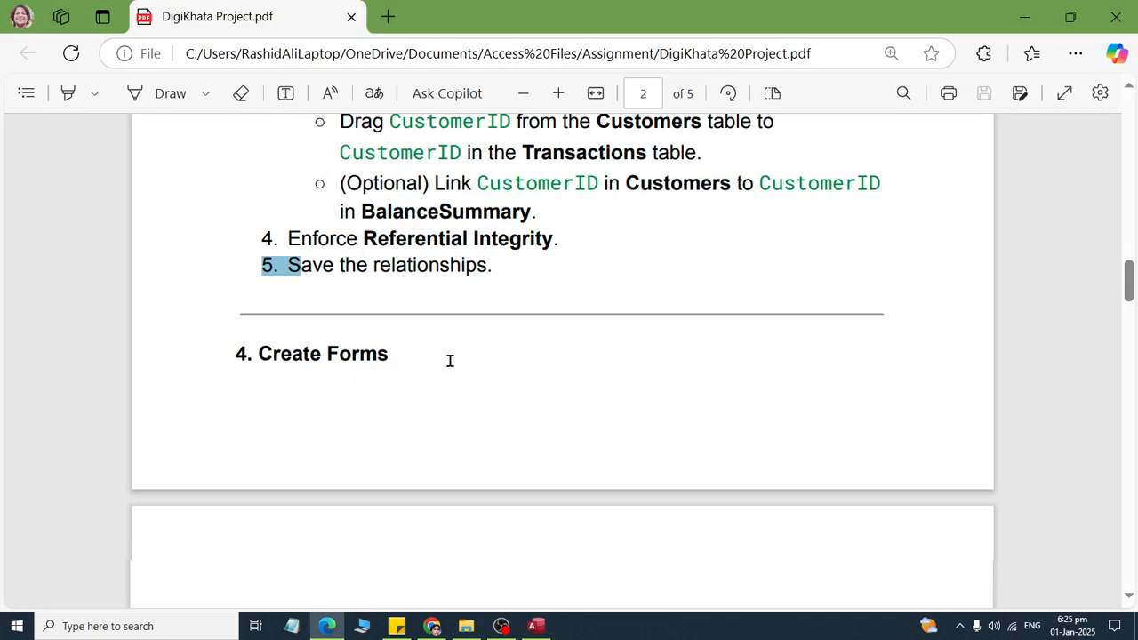
pyautogui.scroll(-3, 450, 360)
pyautogui.moveTo(239, 334); pyautogui.dragTo(744, 363)
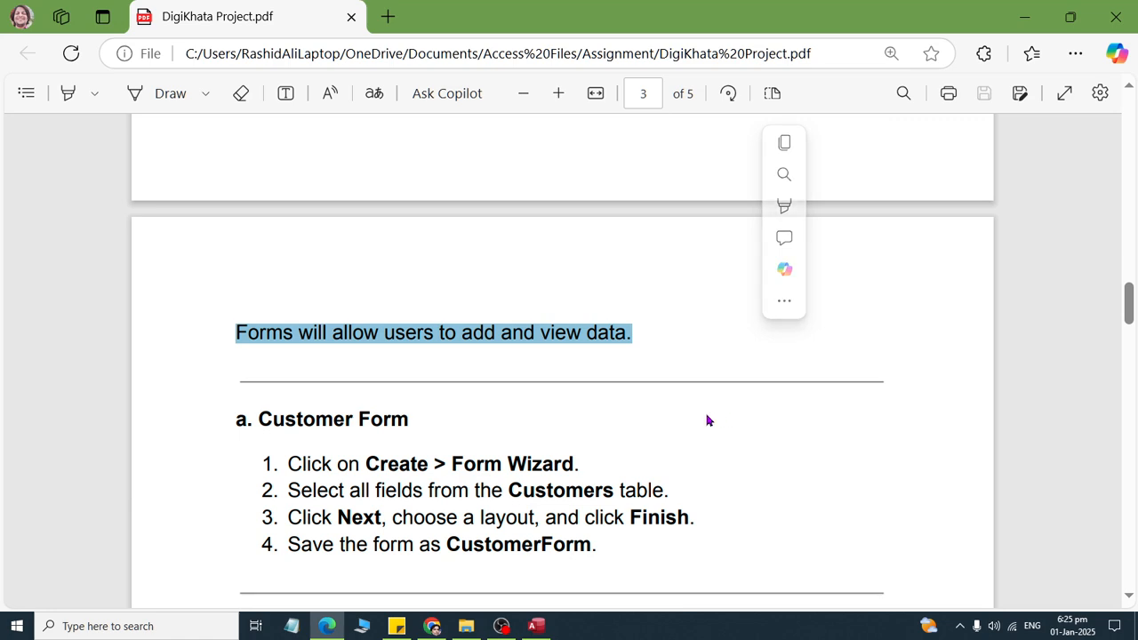
pyautogui.scroll(-1, 444, 391)
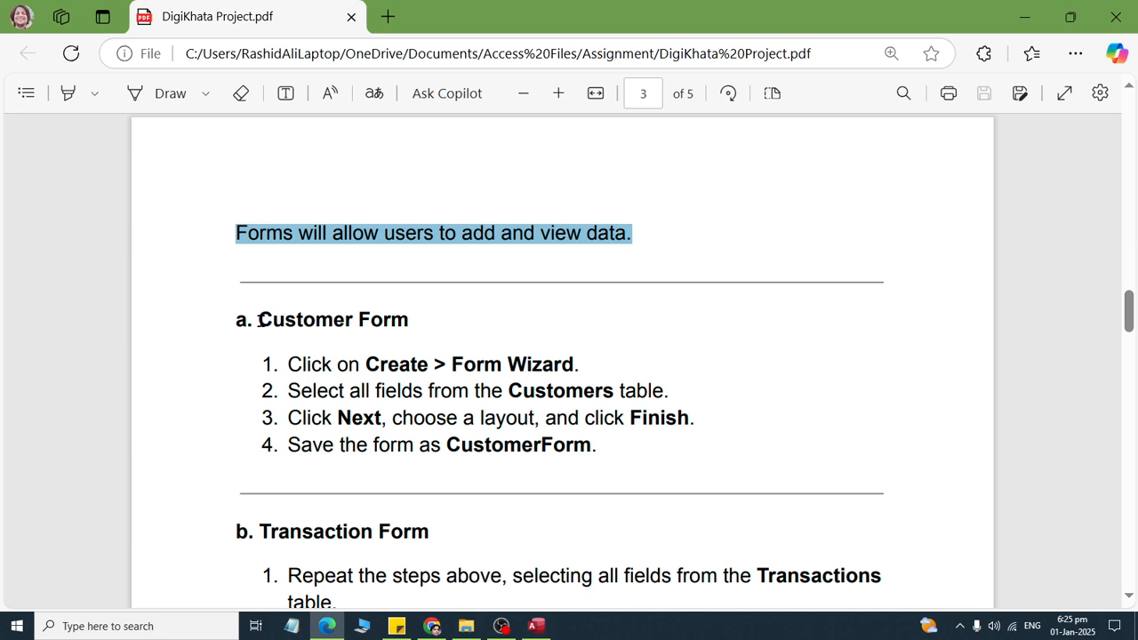
pyautogui.moveTo(259, 320); pyautogui.dragTo(417, 320)
pyautogui.scroll(-1, 418, 353)
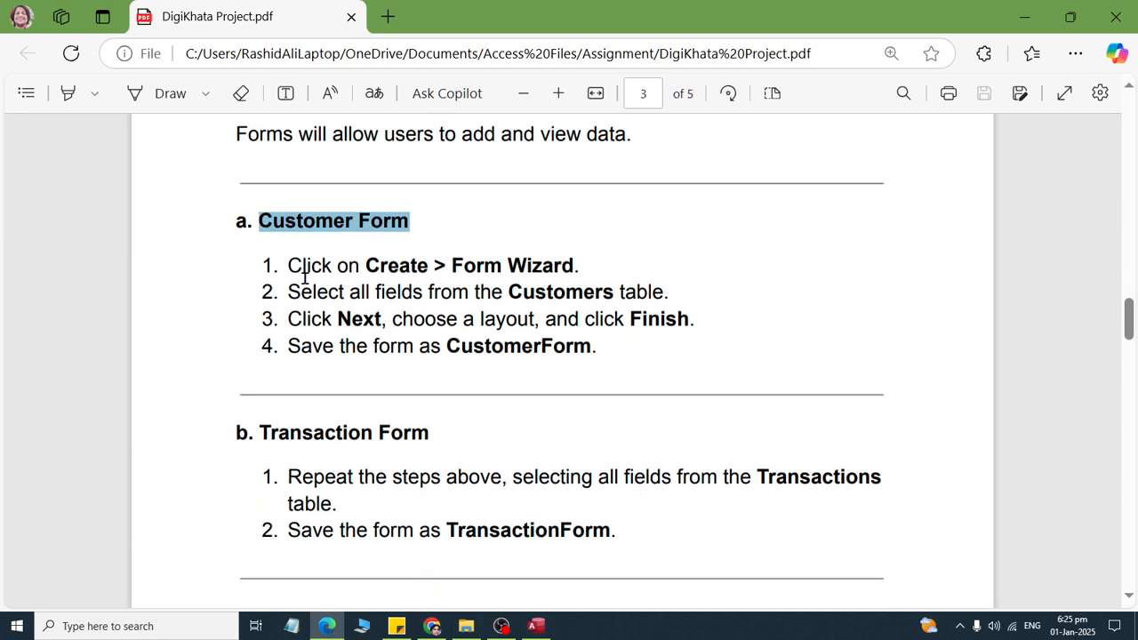
pyautogui.moveTo(287, 265); pyautogui.dragTo(584, 265)
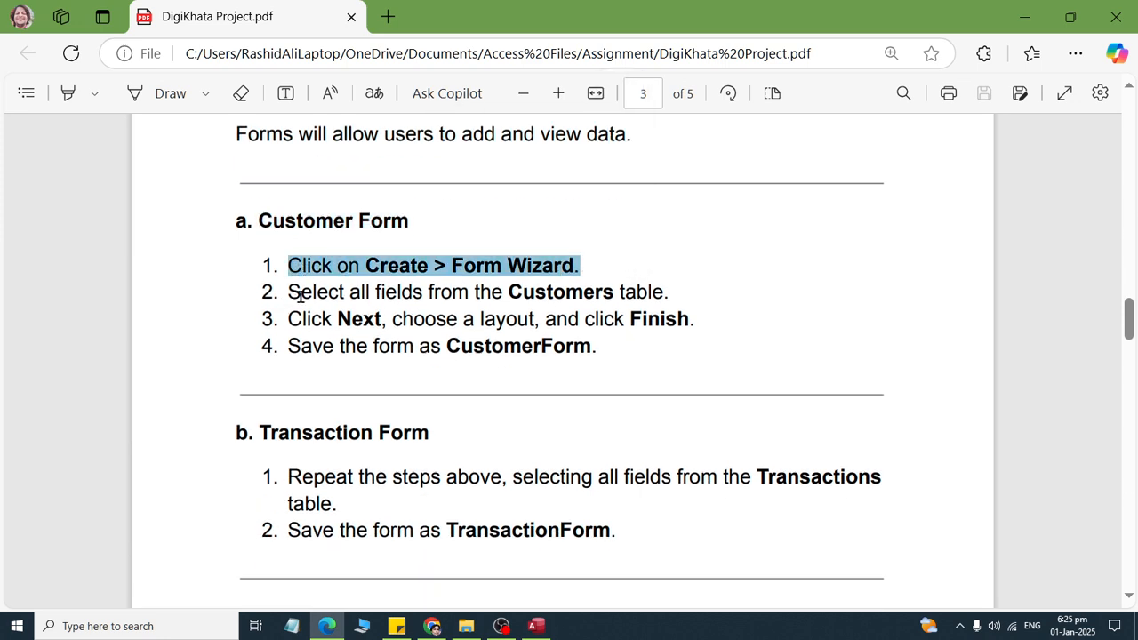
pyautogui.moveTo(293, 295); pyautogui.dragTo(741, 296)
pyautogui.moveTo(301, 346); pyautogui.dragTo(633, 354)
pyautogui.hotkey('alt', 'Tab')
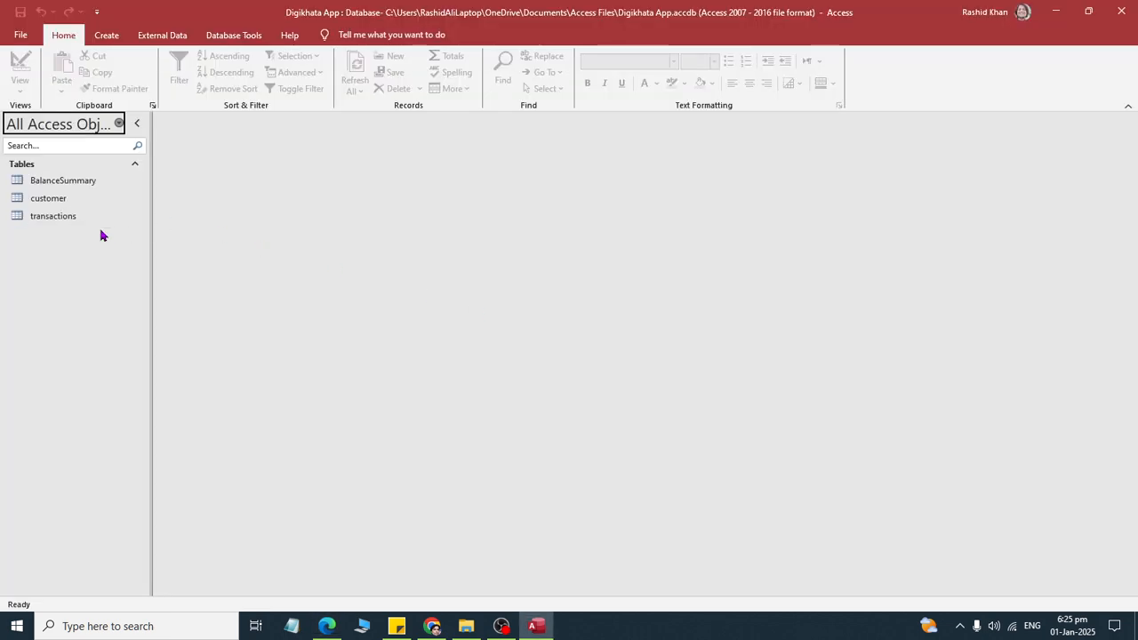
# - Start the Form Wizard for the customer table and add all of its fields to the form
pyautogui.click(46, 205)
pyautogui.click(106, 34)
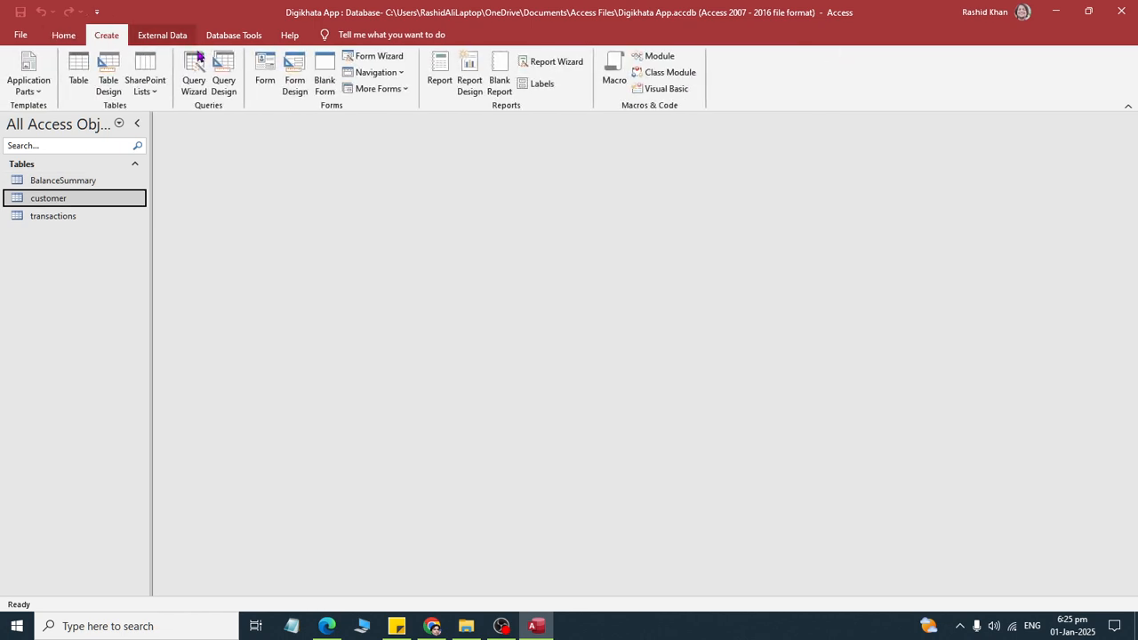
pyautogui.click(365, 56)
pyautogui.click(539, 258)
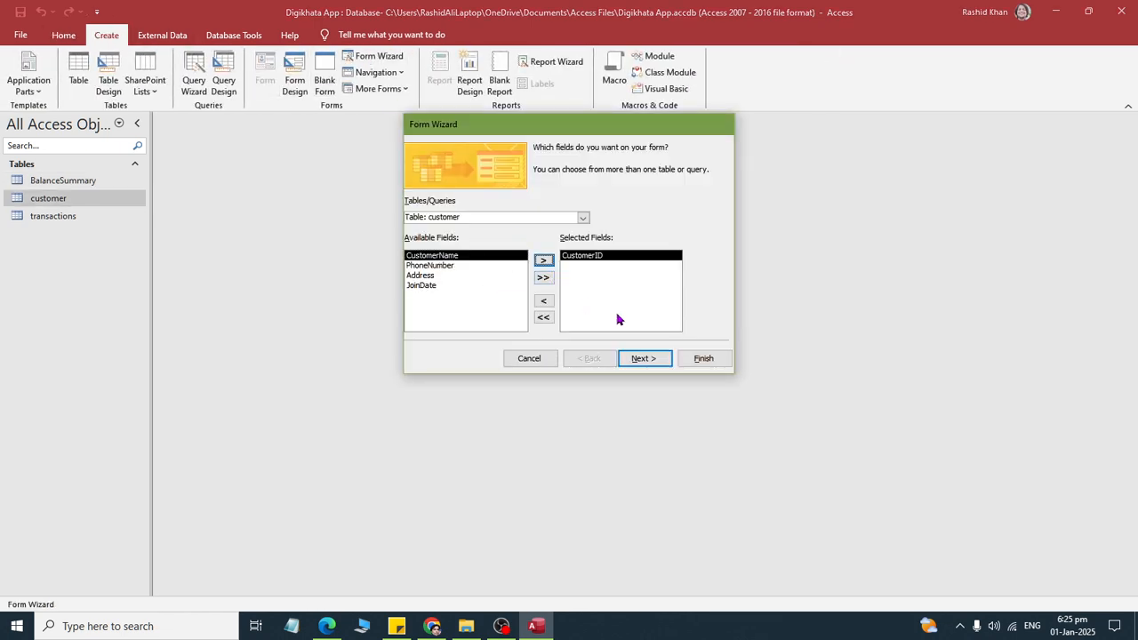
pyautogui.click(543, 318)
pyautogui.click(543, 277)
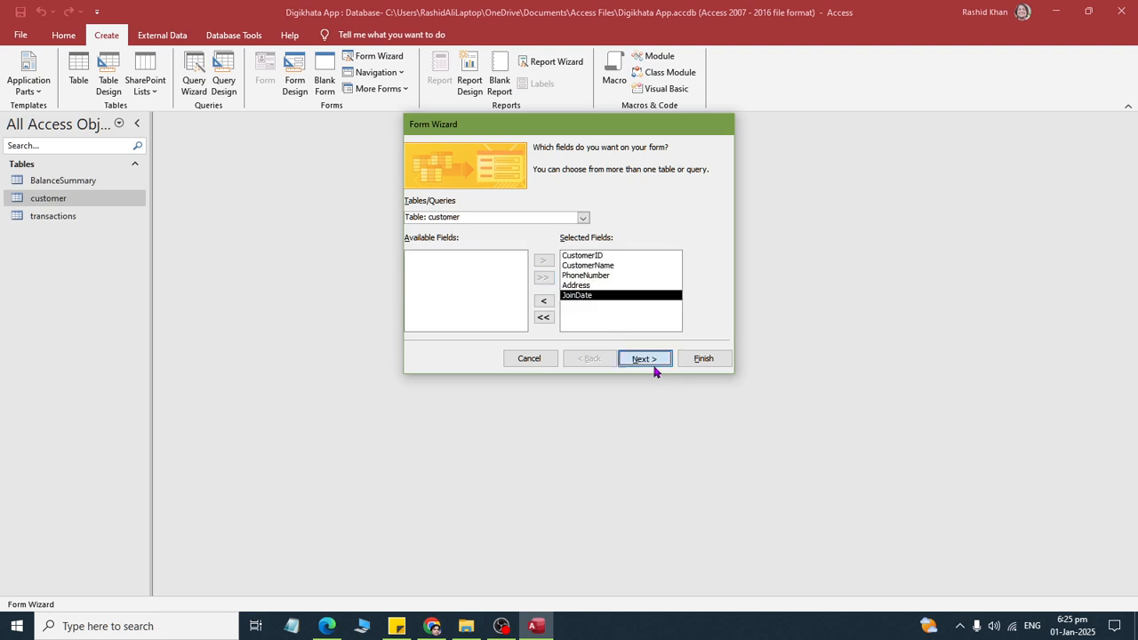
# - Keep the Columnar layout, title the form "customer form" and finish the wizard
pyautogui.click(649, 359)
pyautogui.click(646, 358)
pyautogui.click(586, 359)
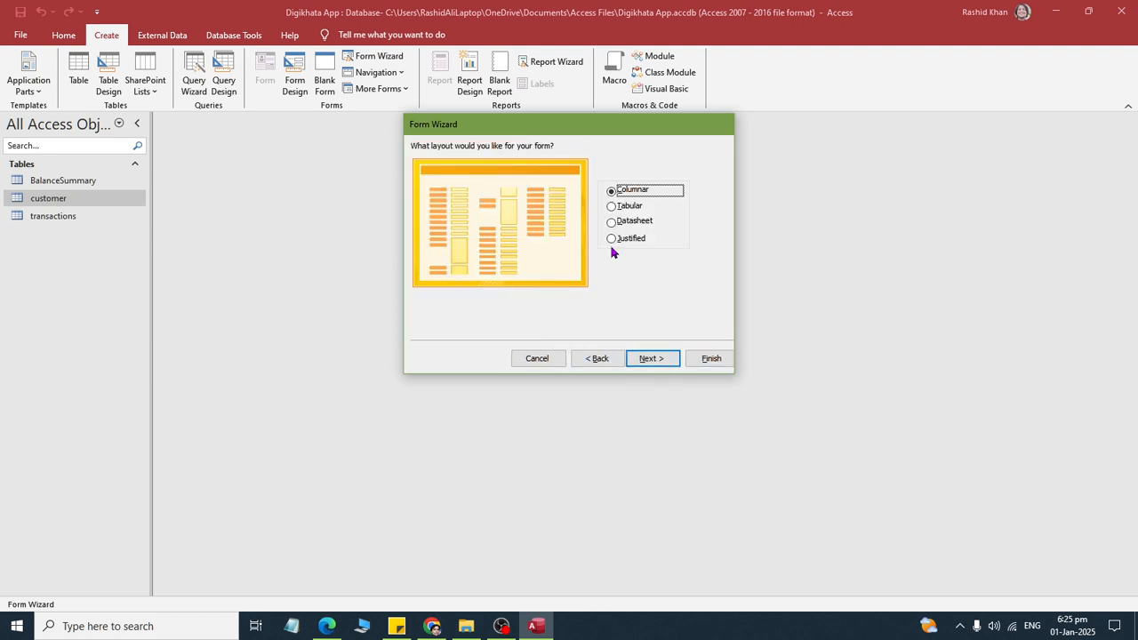
pyautogui.click(650, 358)
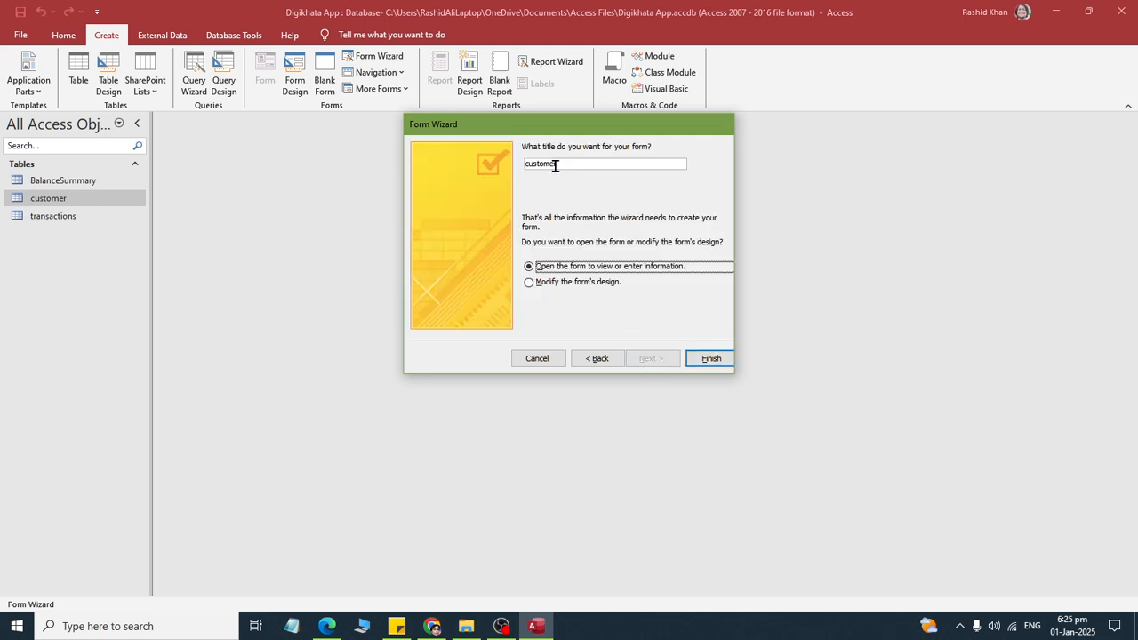
pyautogui.hotkey('alt', 'Tab')
pyautogui.hotkey('alt', 'Tab')
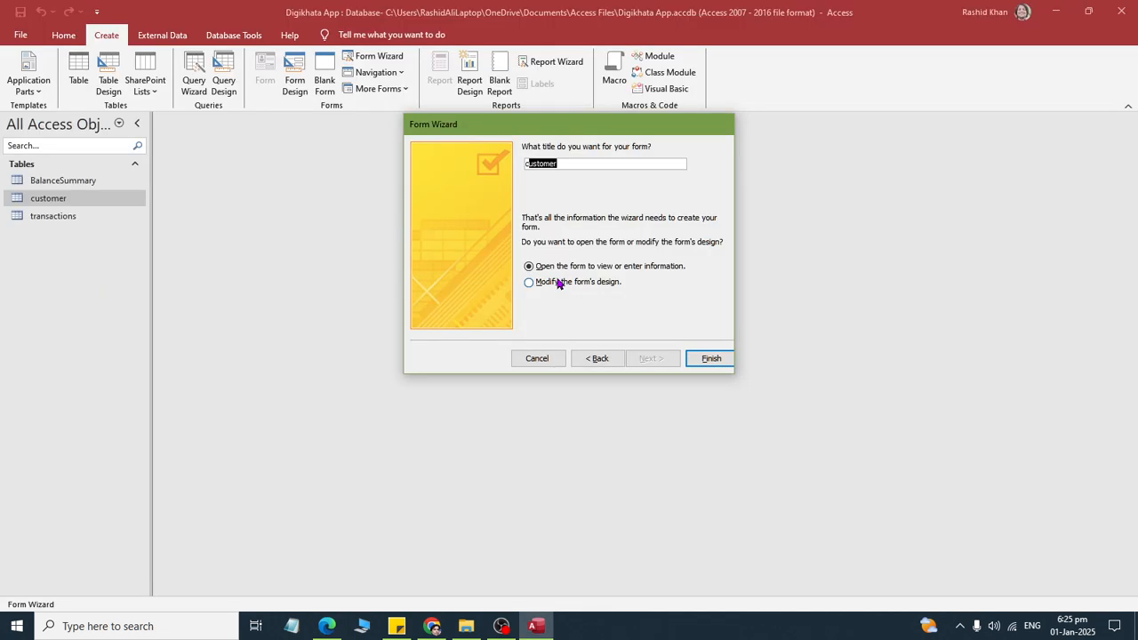
pyautogui.write('A')
pyautogui.click(557, 281)
pyautogui.press('Return')
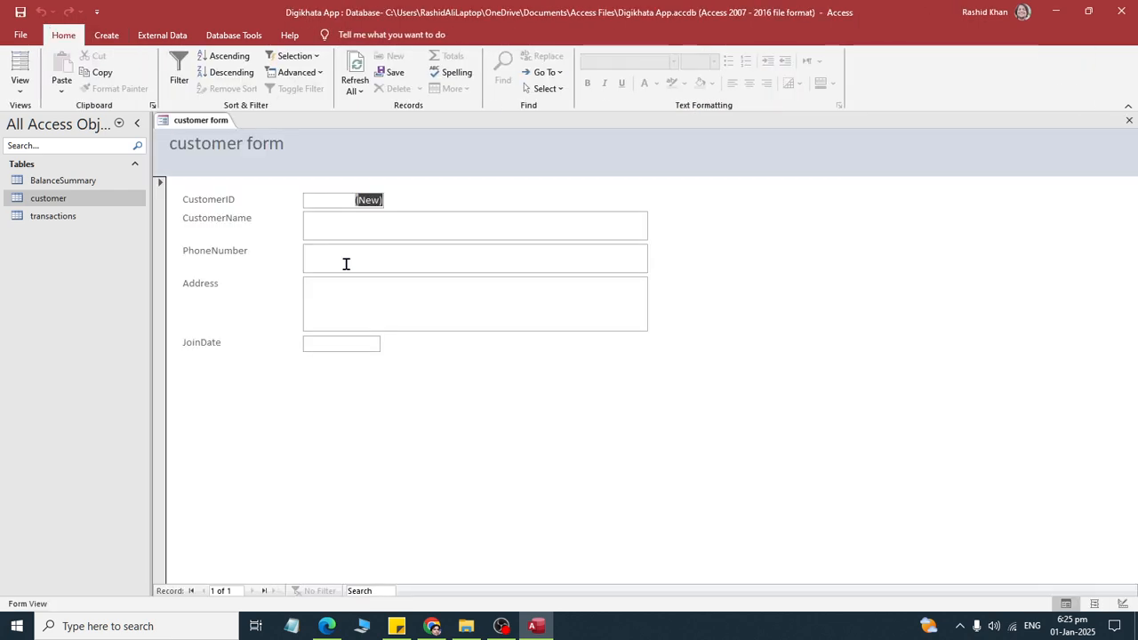
# - Look over the customer form's fields and labels in Form View and Layout View, and open the form in Design View
pyautogui.click(360, 343)
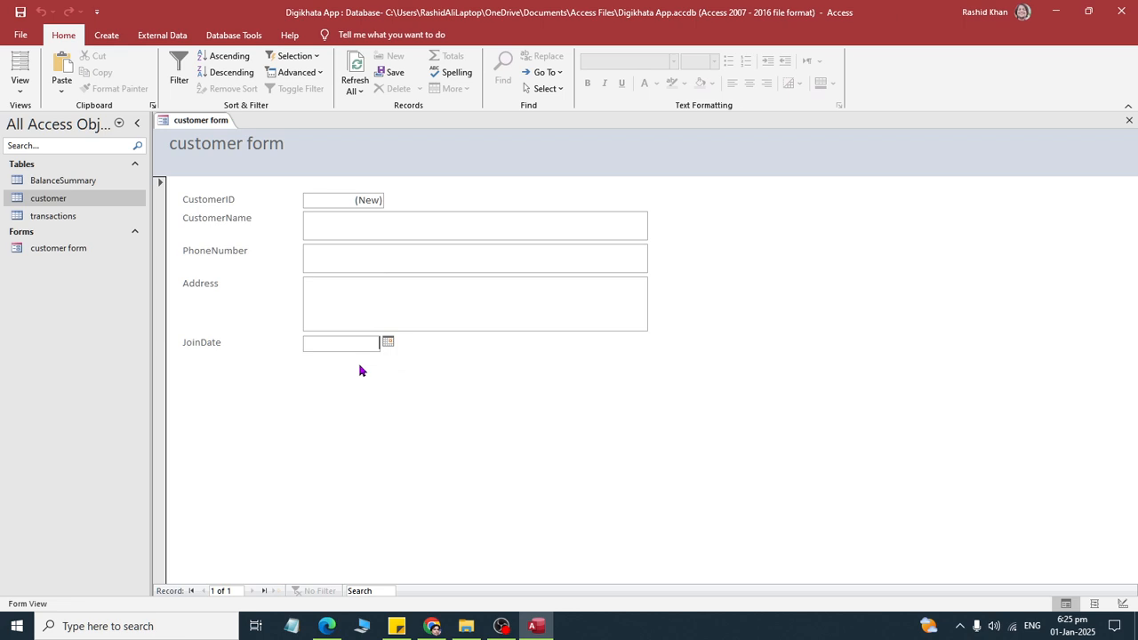
pyautogui.rightClick(182, 124)
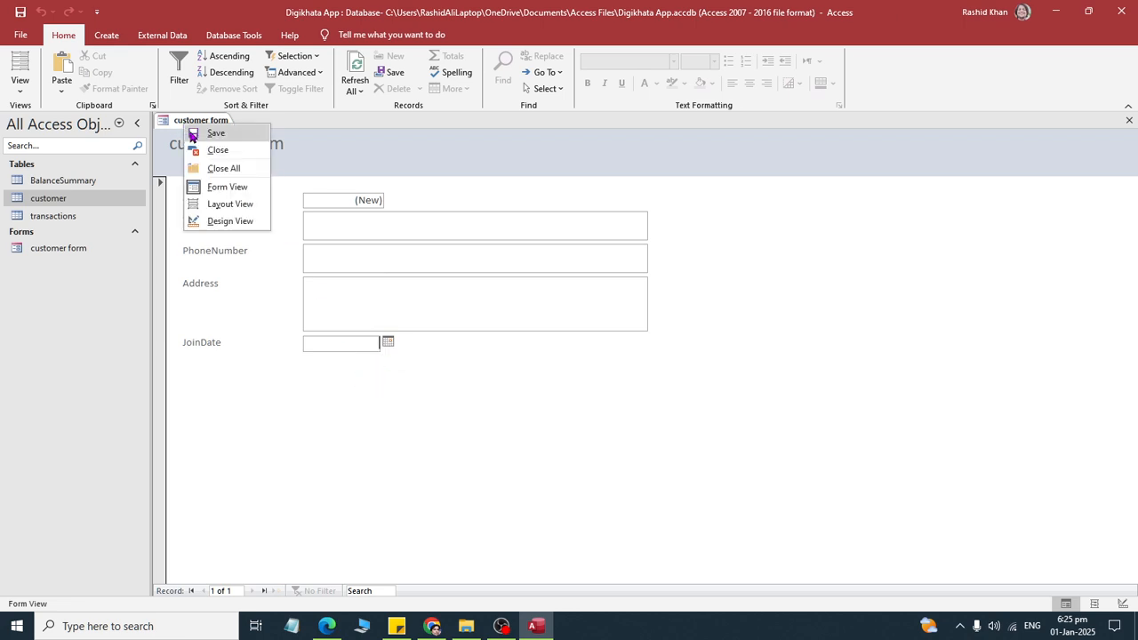
pyautogui.click(218, 204)
pyautogui.click(655, 420)
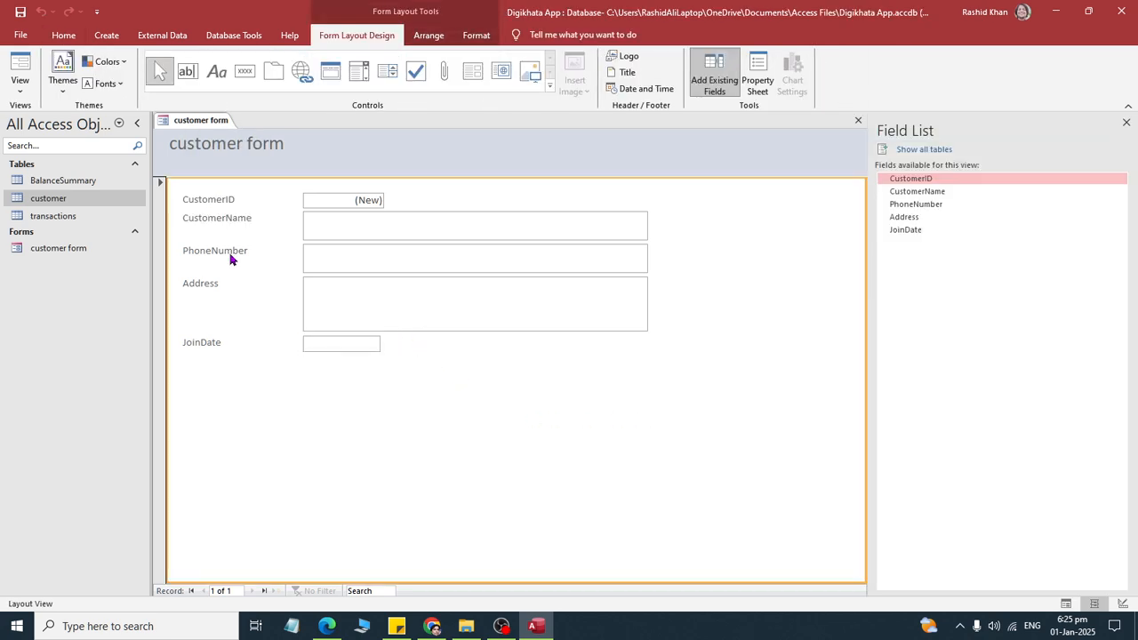
pyautogui.click(199, 199)
pyautogui.click(208, 221)
pyautogui.click(214, 253)
pyautogui.rightClick(223, 124)
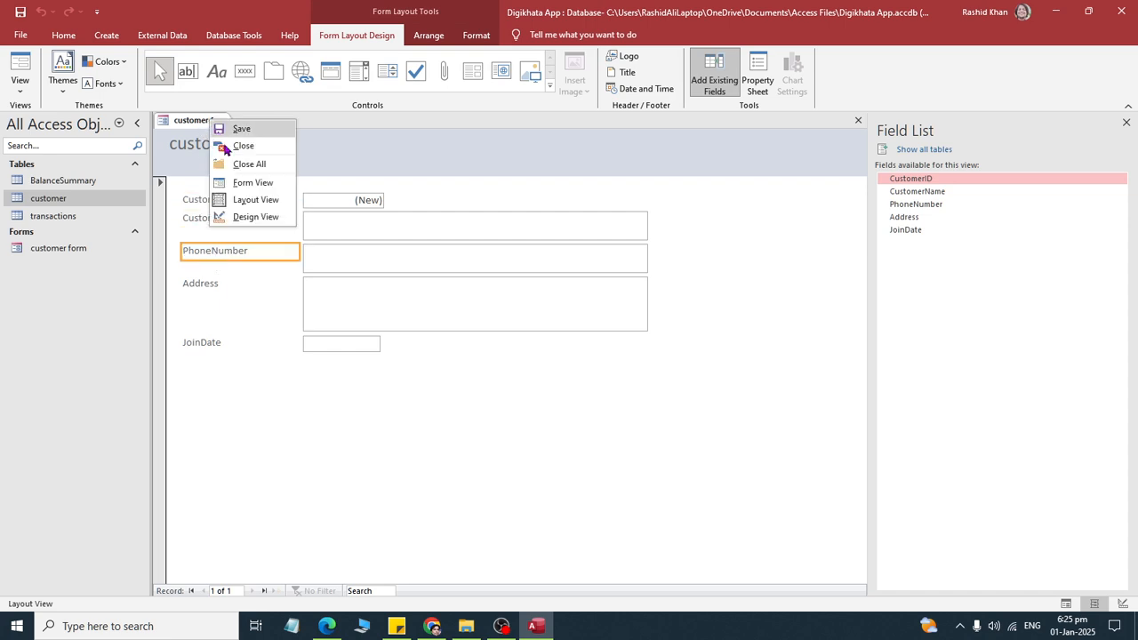
pyautogui.click(228, 219)
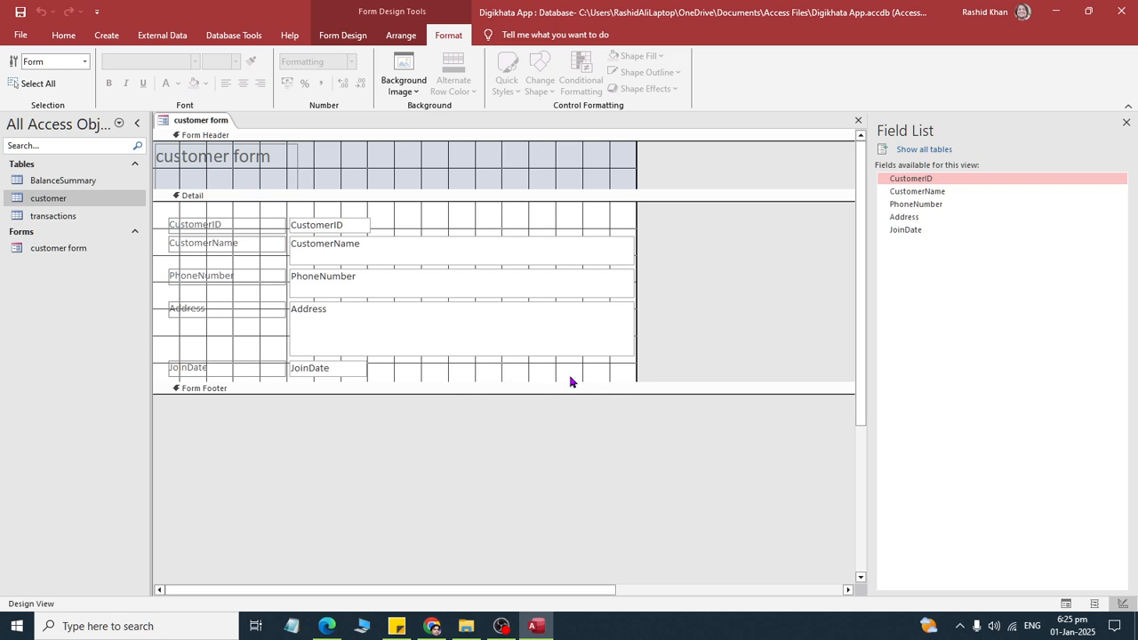
# - Set the font of all labels and fields in the Detail section to Arial, size 14
pyautogui.moveTo(570, 381); pyautogui.dragTo(178, 208)
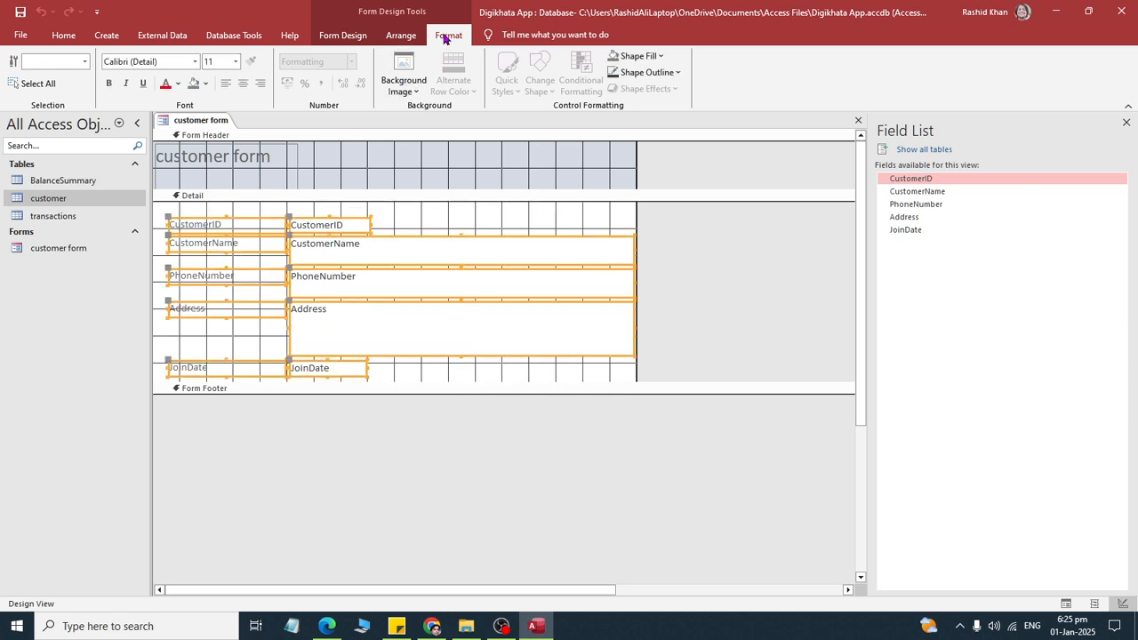
pyautogui.click(171, 62)
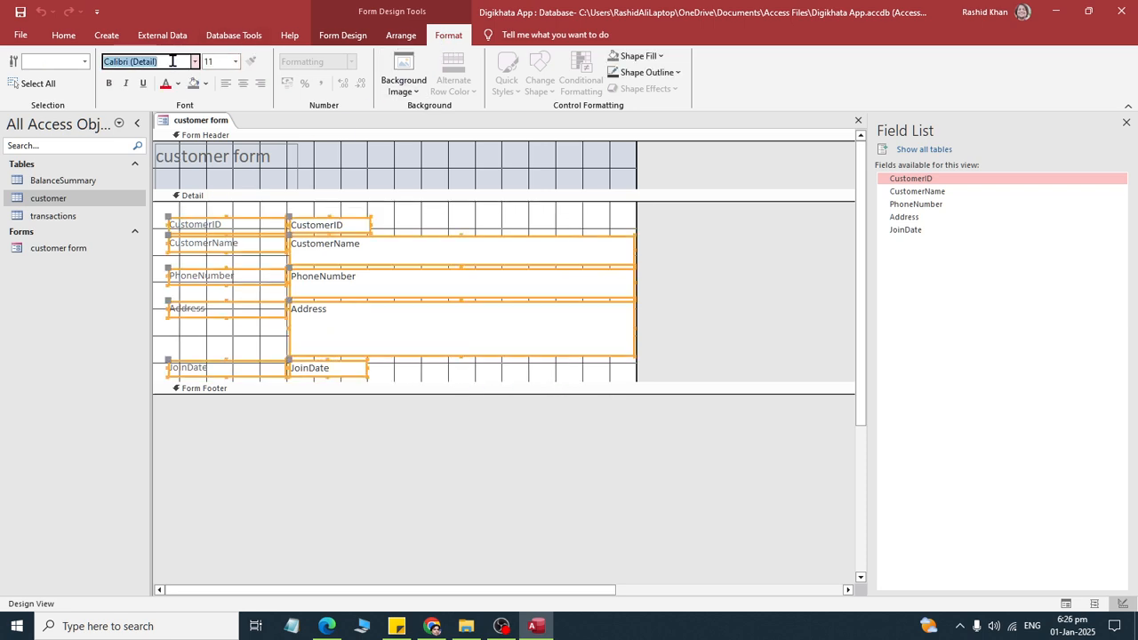
pyautogui.write('Arial')
pyautogui.press('Return')
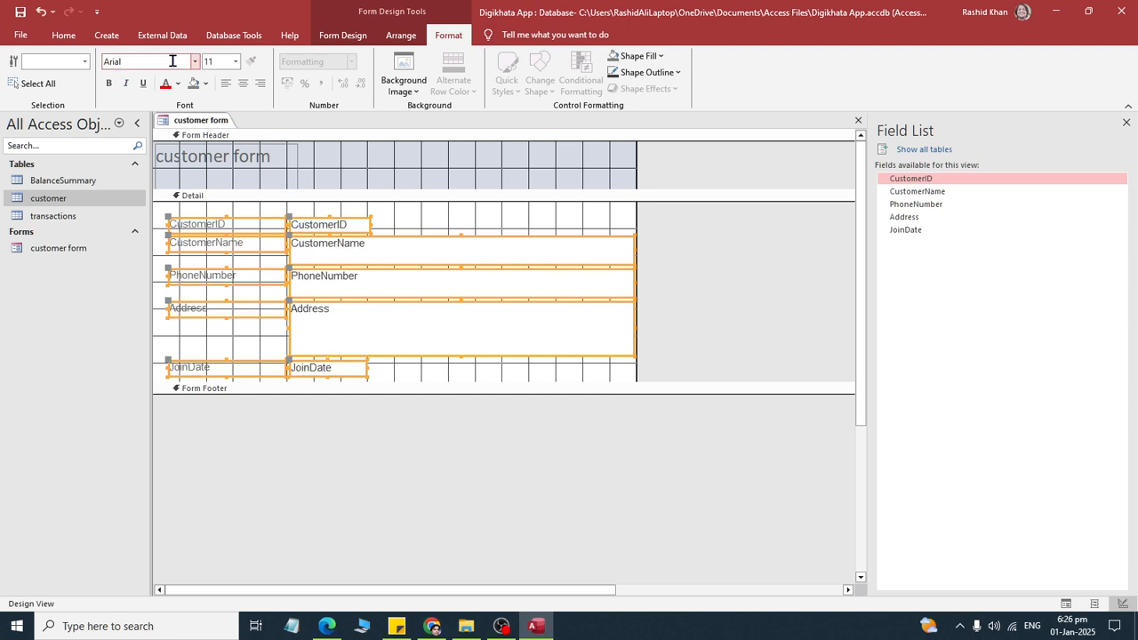
pyautogui.click(220, 61)
pyautogui.write('14')
pyautogui.press('Return')
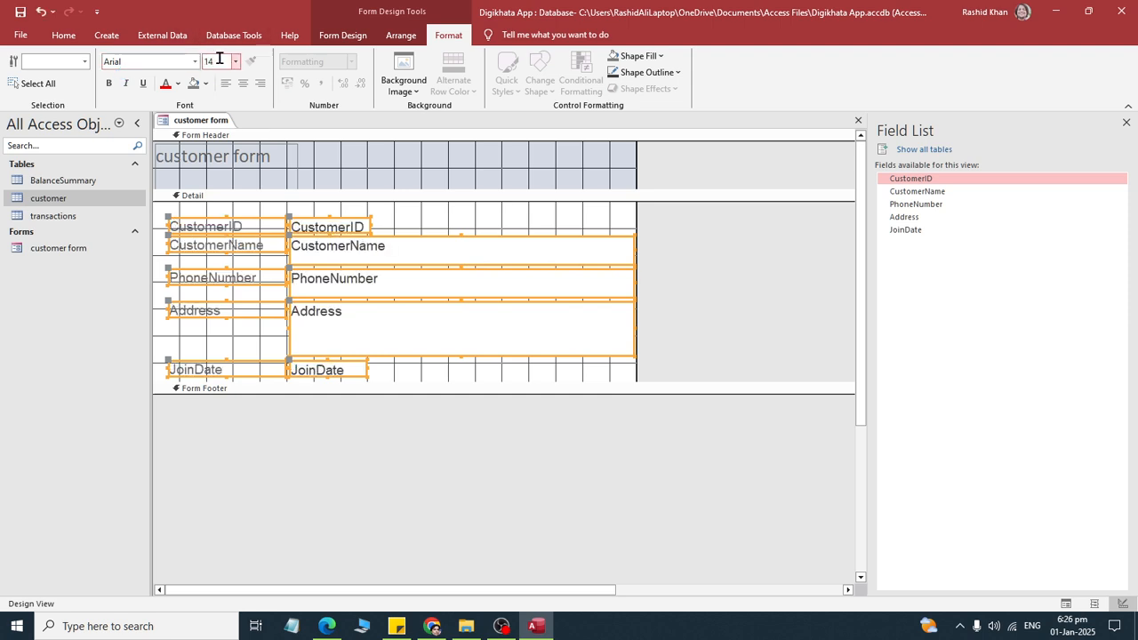
pyautogui.click(733, 295)
# - Extend the Detail section downward to make room below the JoinDate field
pyautogui.click(228, 229)
pyautogui.scroll(-1, 312, 299)
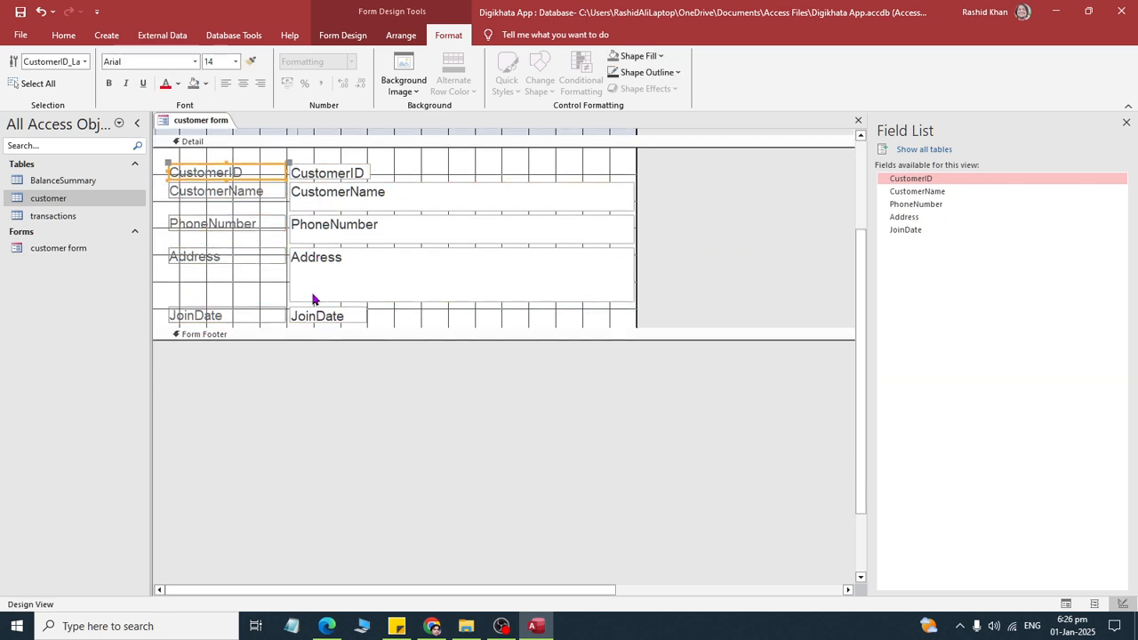
pyautogui.moveTo(377, 336); pyautogui.dragTo(376, 382)
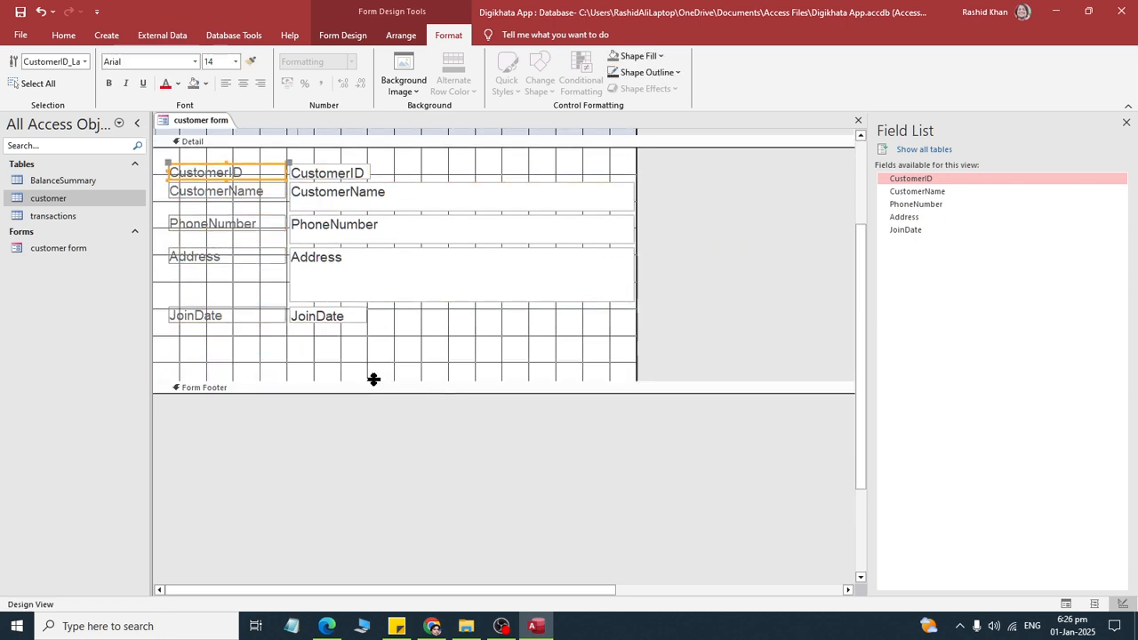
pyautogui.click(106, 35)
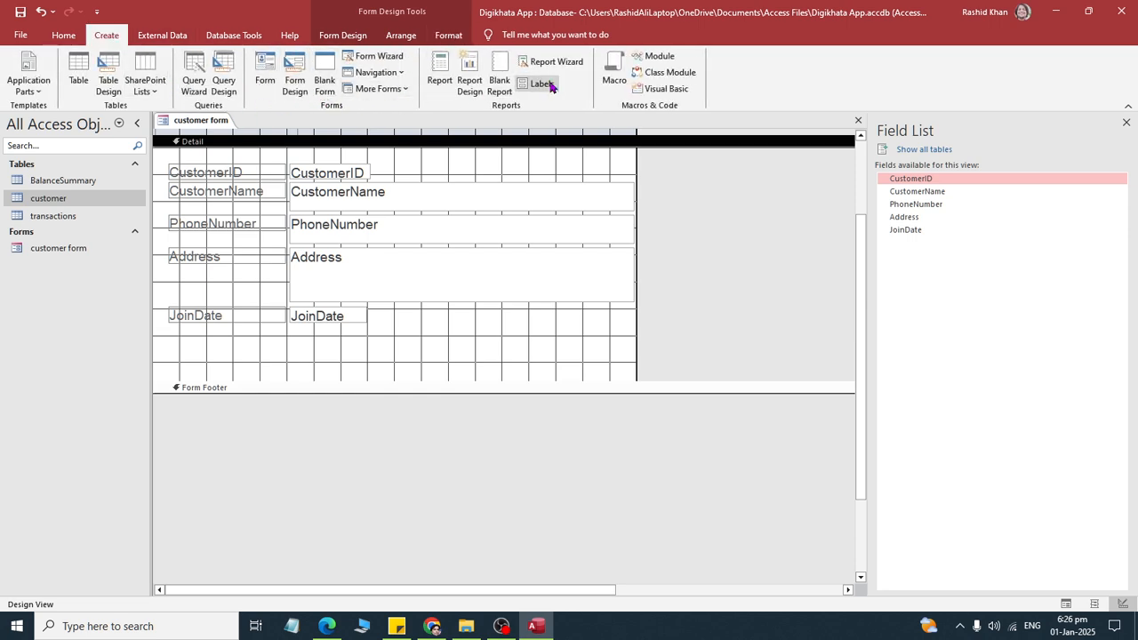
pyautogui.click(345, 38)
pyautogui.click(237, 38)
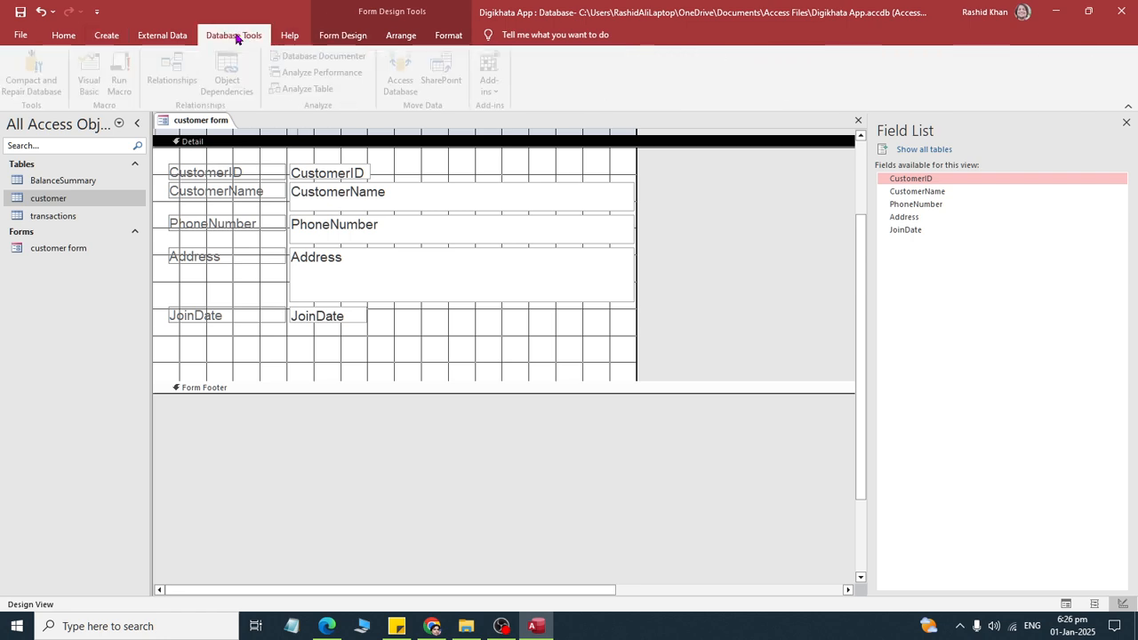
pyautogui.click(348, 36)
pyautogui.click(400, 36)
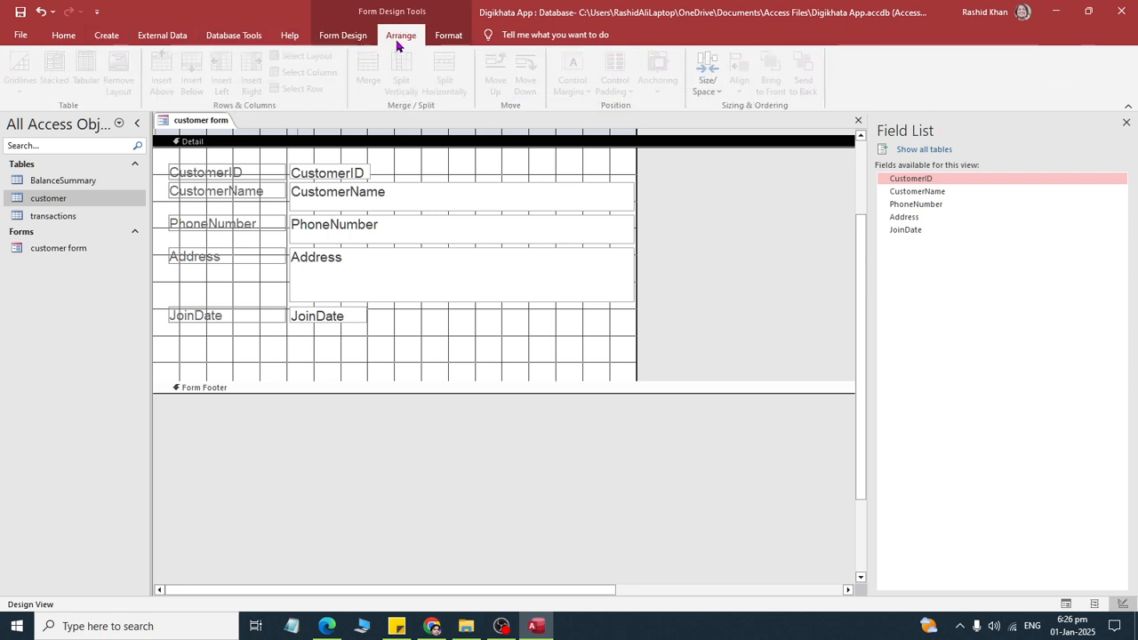
# - Add a command button below the JoinDate label with the Add New Record operation and the text "New"
pyautogui.click(343, 36)
pyautogui.click(251, 77)
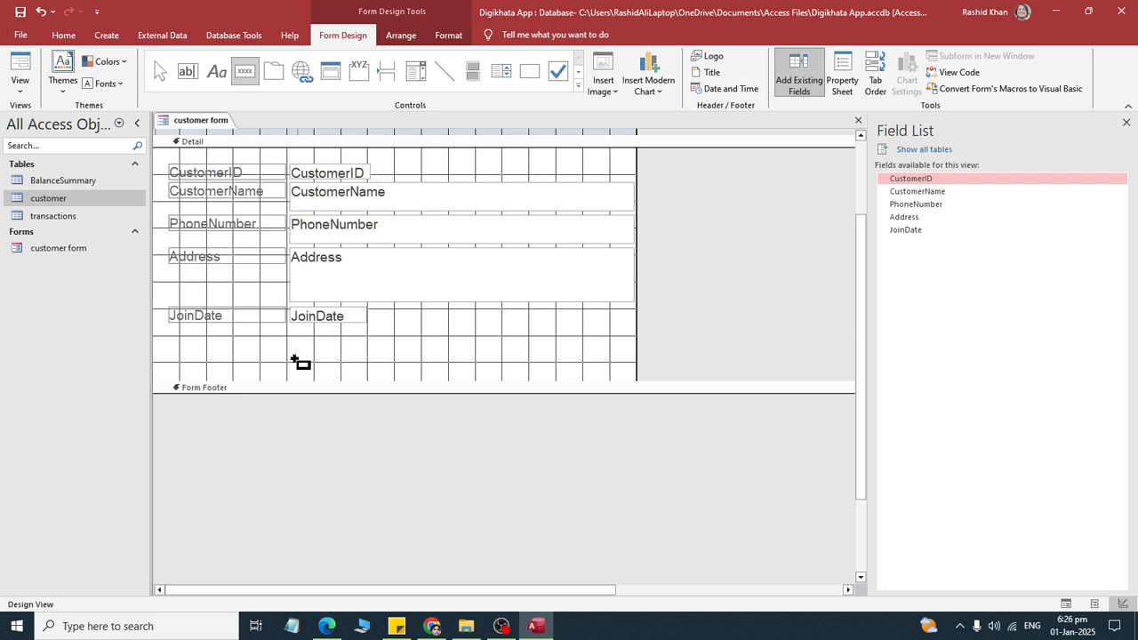
pyautogui.click(218, 340)
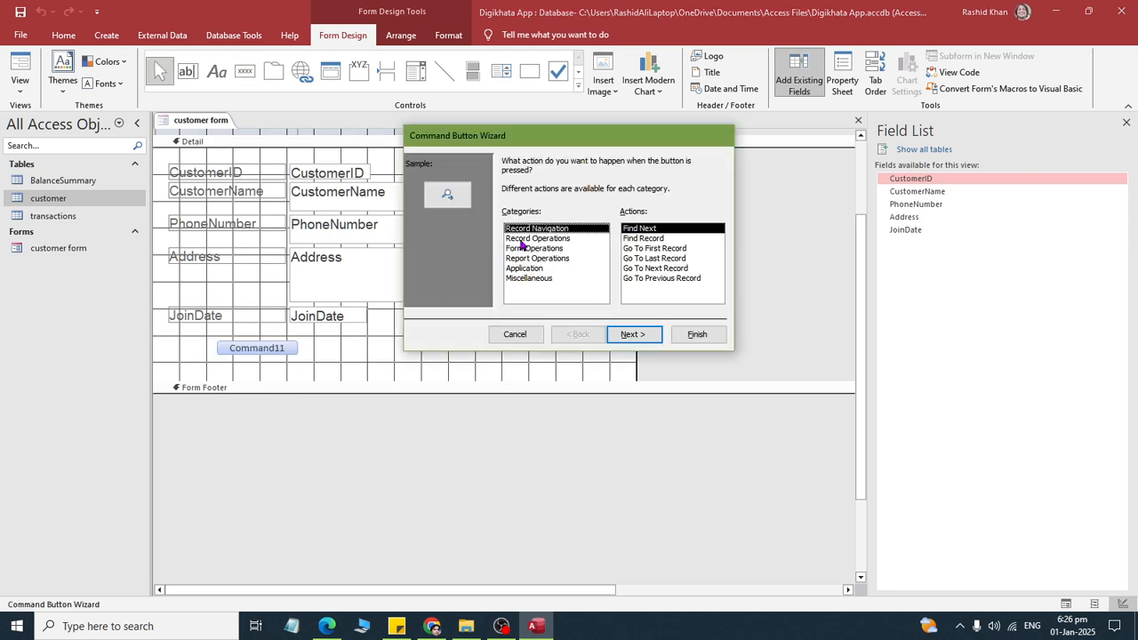
pyautogui.click(523, 239)
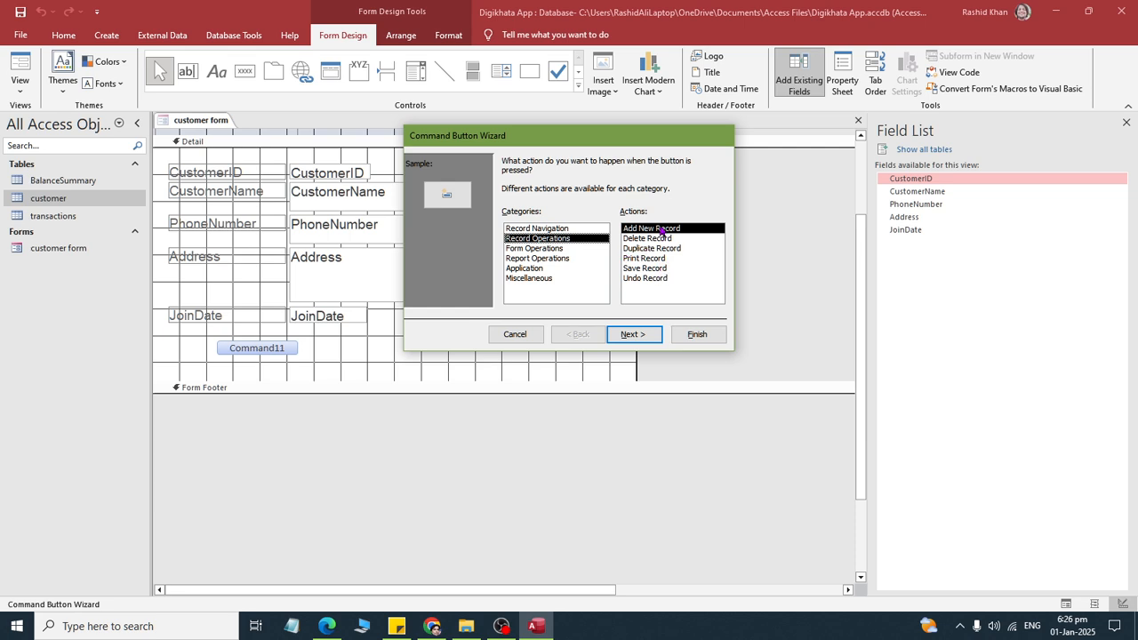
pyautogui.click(633, 334)
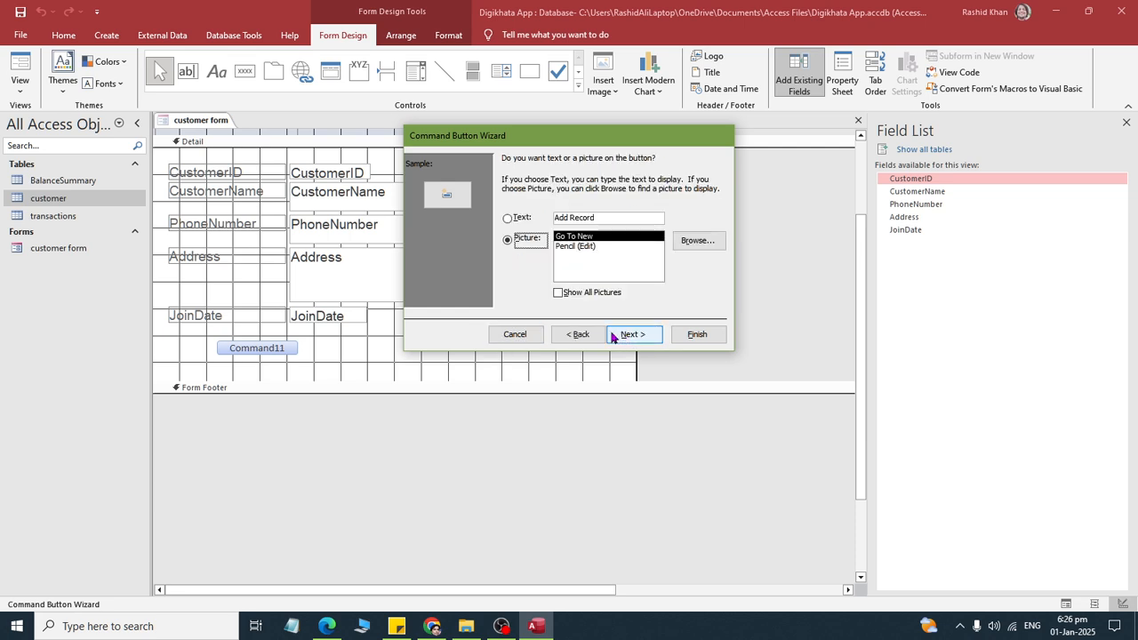
pyautogui.click(529, 219)
pyautogui.press('Tab')
pyautogui.write('New')
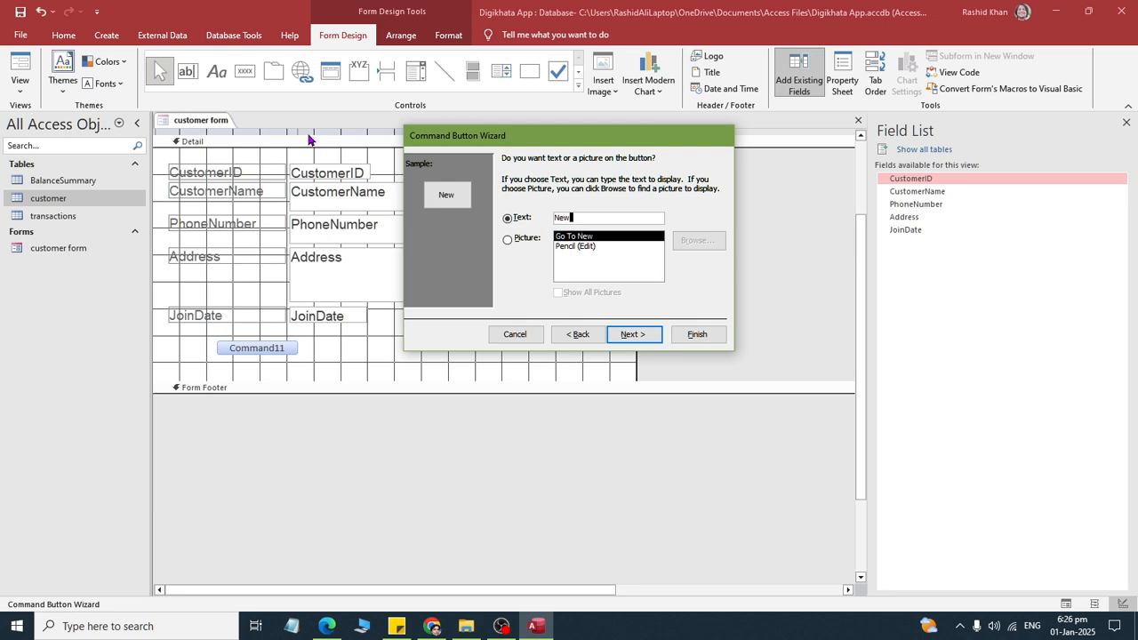
pyautogui.press('Return')
pyautogui.press('Return')
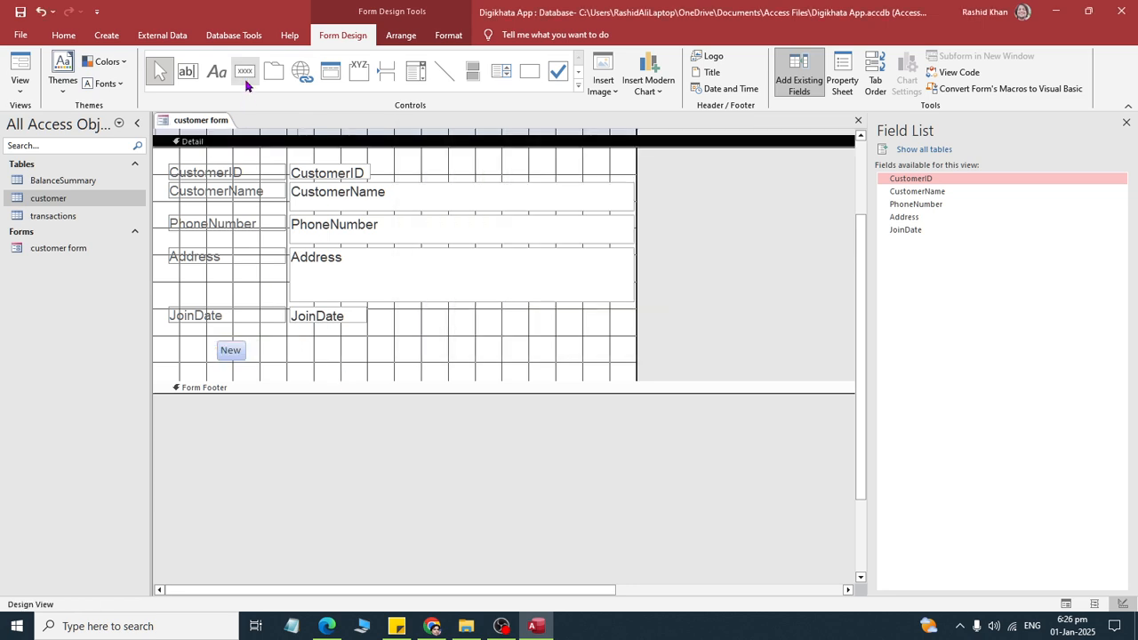
# - Add a second command button beside New with the Save Record operation and the text "Save"
pyautogui.click(244, 71)
pyautogui.click(296, 338)
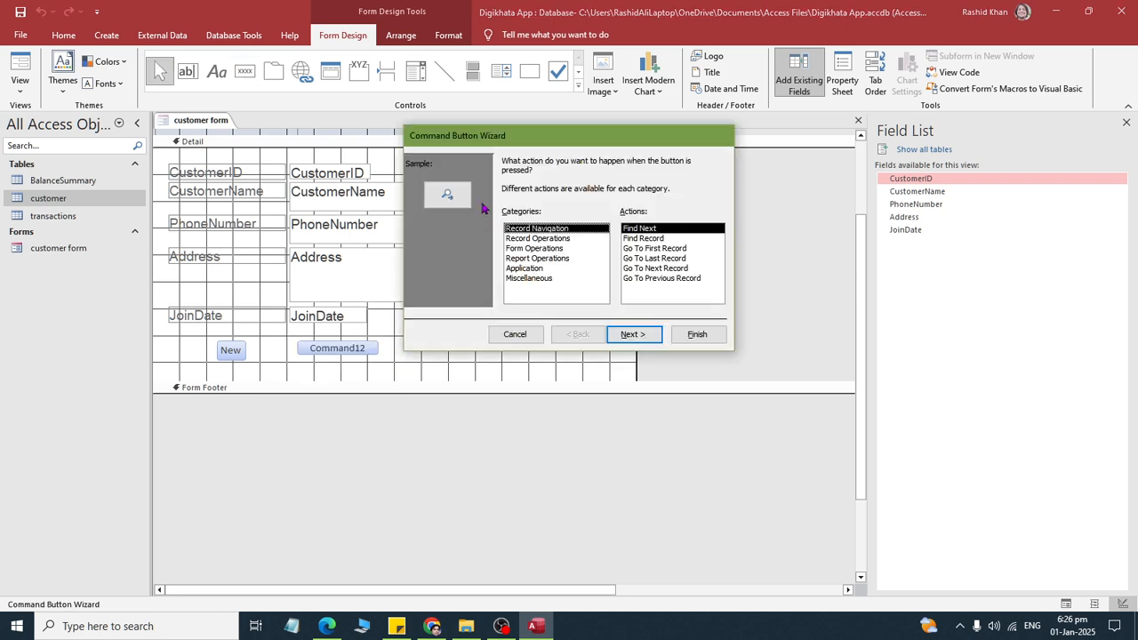
pyautogui.click(526, 238)
pyautogui.click(644, 268)
pyautogui.click(633, 334)
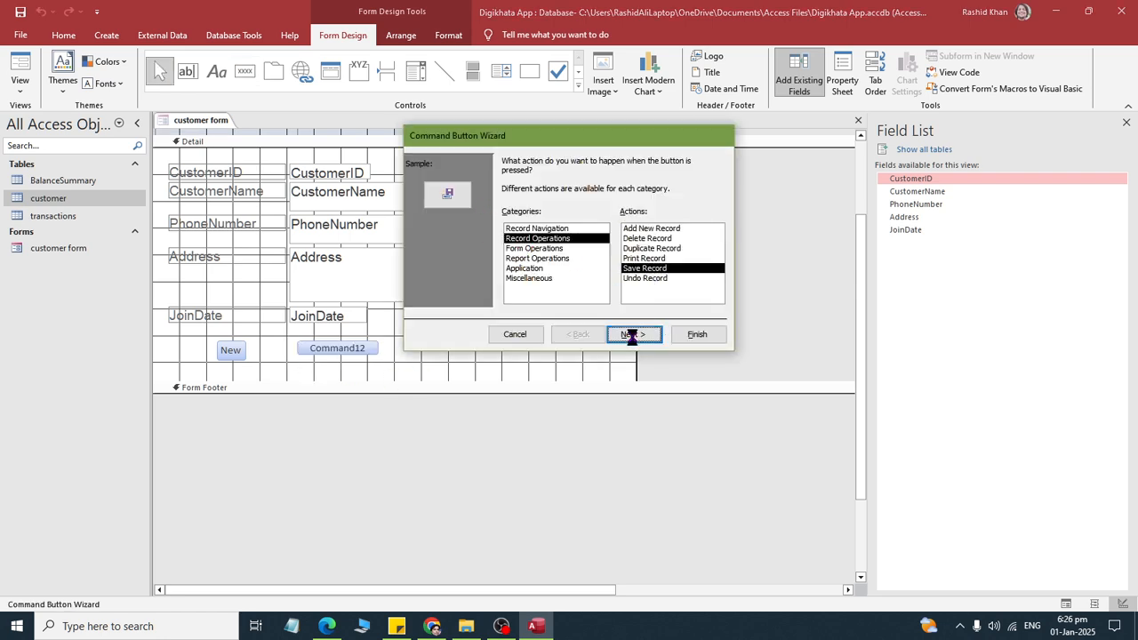
pyautogui.click(523, 217)
pyautogui.click(610, 218)
pyautogui.press('BackSpace')
pyautogui.press('BackSpace')
pyautogui.press('BackSpace')
pyautogui.press('BackSpace')
pyautogui.press('BackSpace')
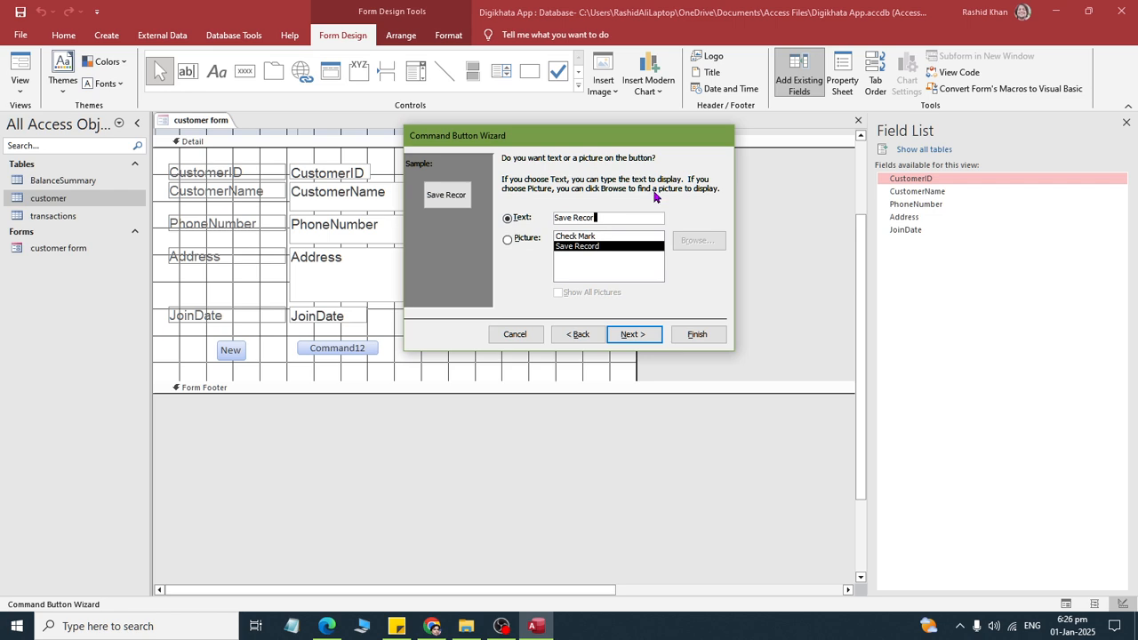
pyautogui.press('BackSpace')
pyautogui.press('BackSpace')
pyautogui.press('Return')
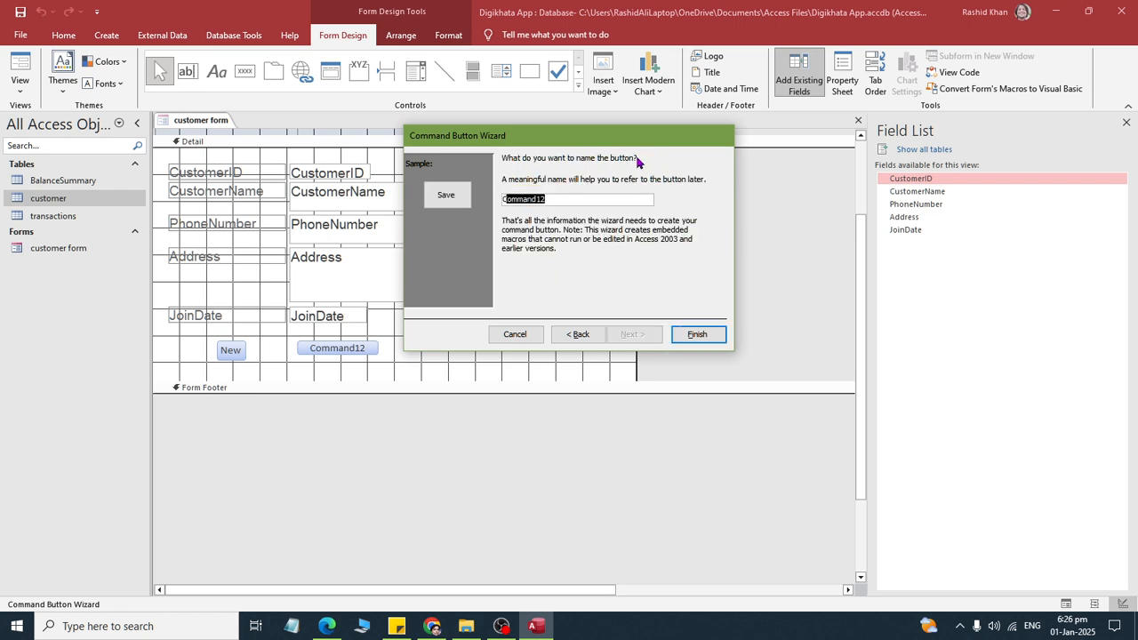
pyautogui.click(684, 335)
# - Set the font size of both the New and Save buttons to 20
pyautogui.moveTo(420, 336); pyautogui.dragTo(185, 352)
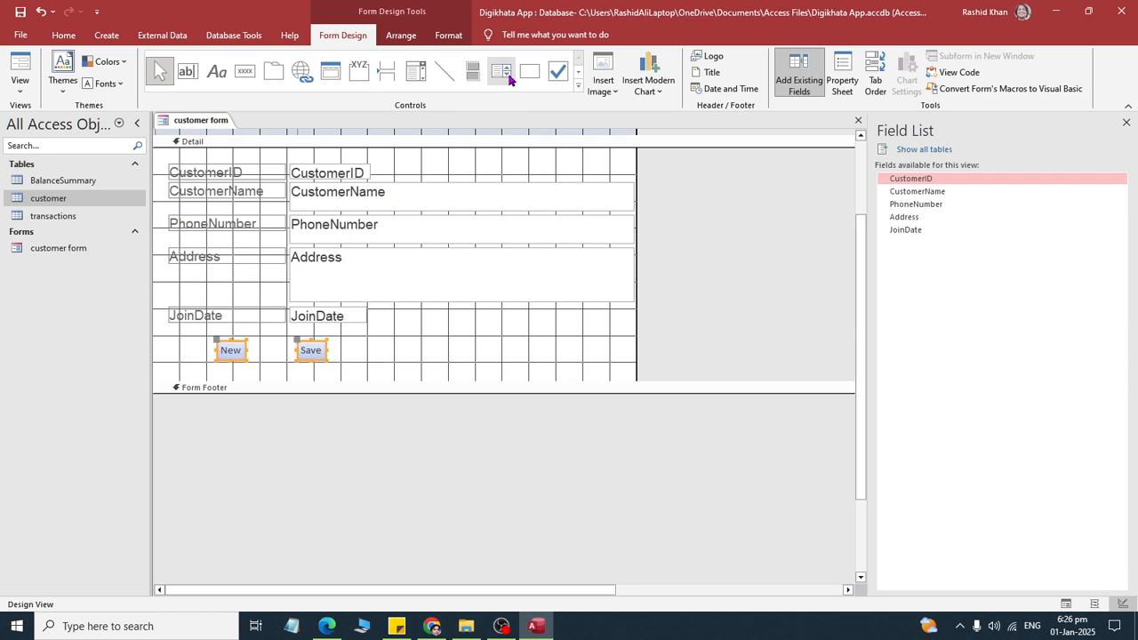
pyautogui.click(449, 35)
pyautogui.click(222, 62)
pyautogui.write('2')
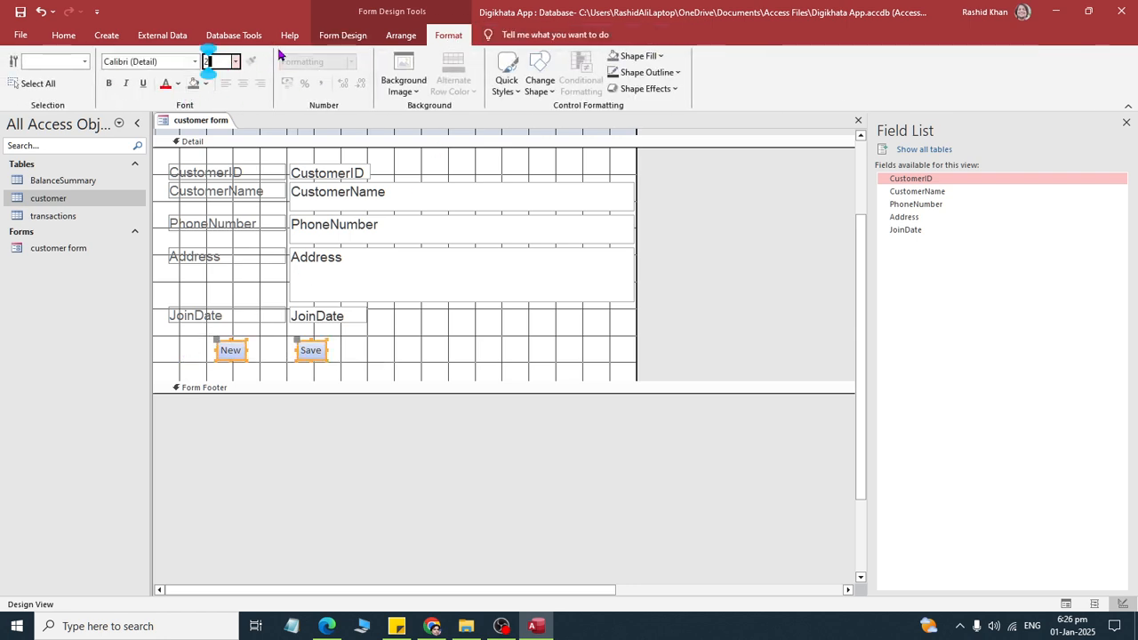
pyautogui.write('0')
pyautogui.press('Return')
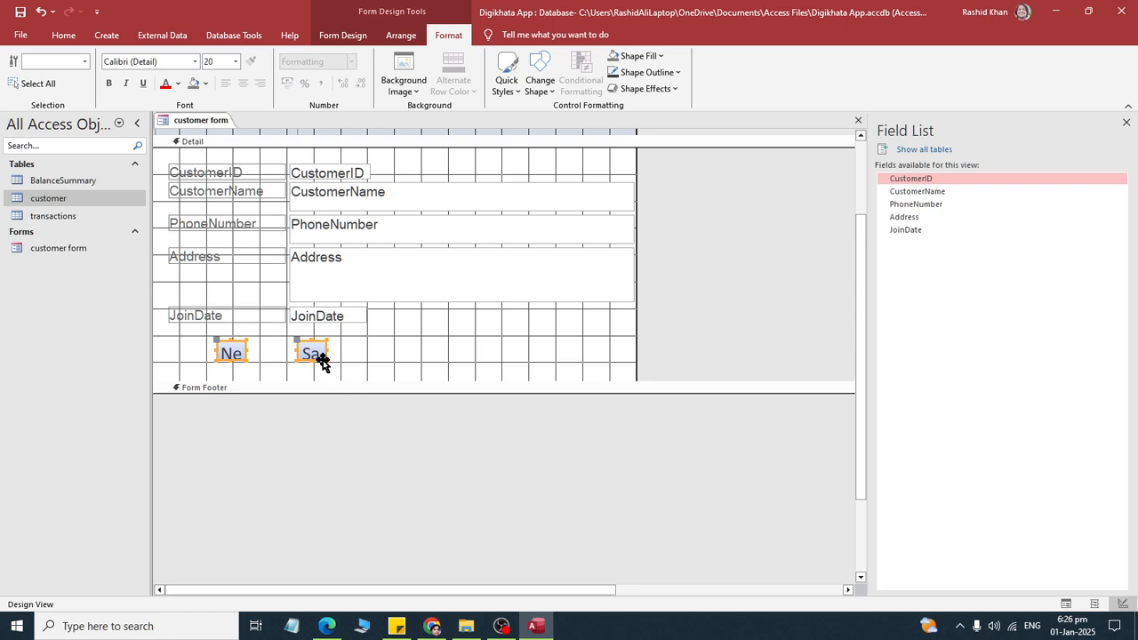
# - Widen the New and Save buttons to fit their captions and arrange them side by side below the JoinDate field
pyautogui.moveTo(327, 360); pyautogui.dragTo(446, 367)
pyautogui.click(483, 358)
pyautogui.click(533, 354)
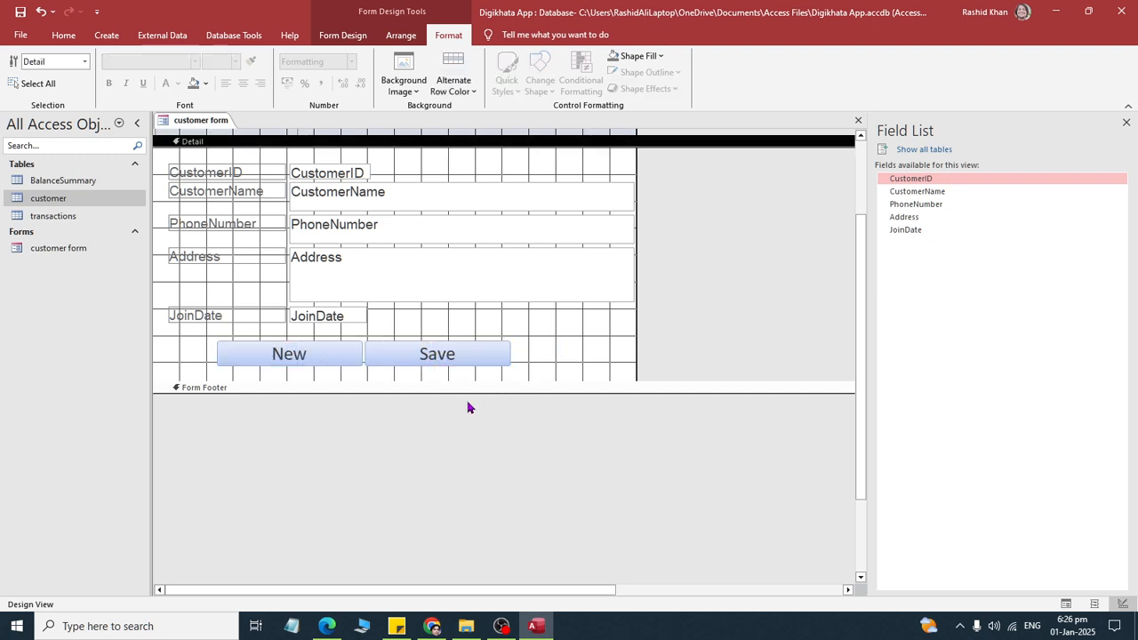
# - Close the customer form's design and reopen the form for data entry
pyautogui.rightClick(206, 126)
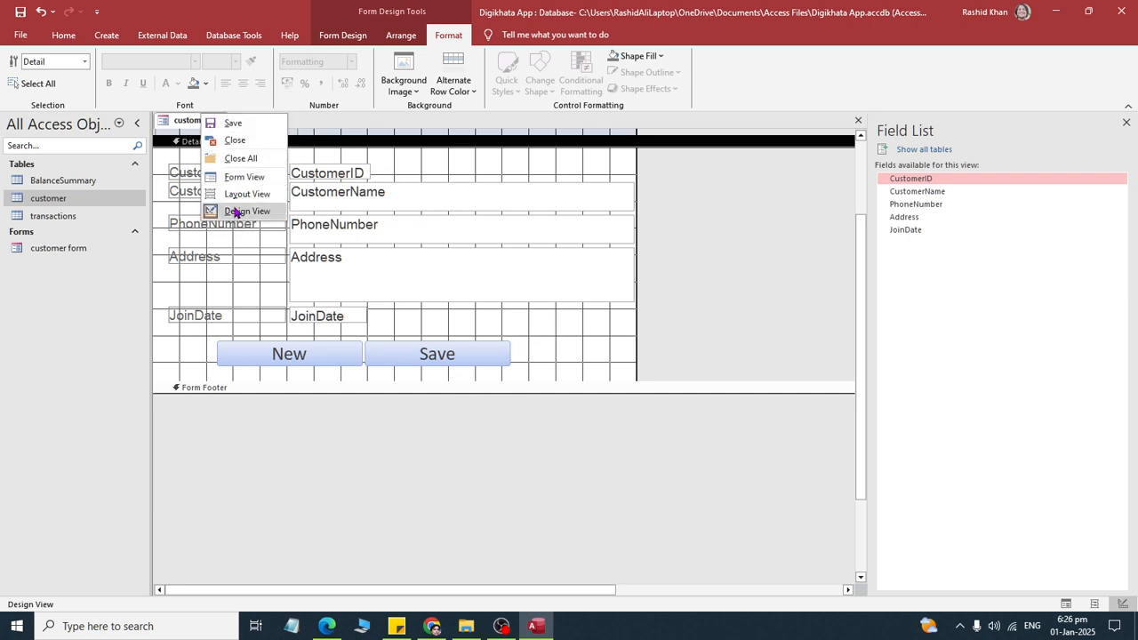
pyautogui.click(234, 140)
pyautogui.doubleClick(73, 249)
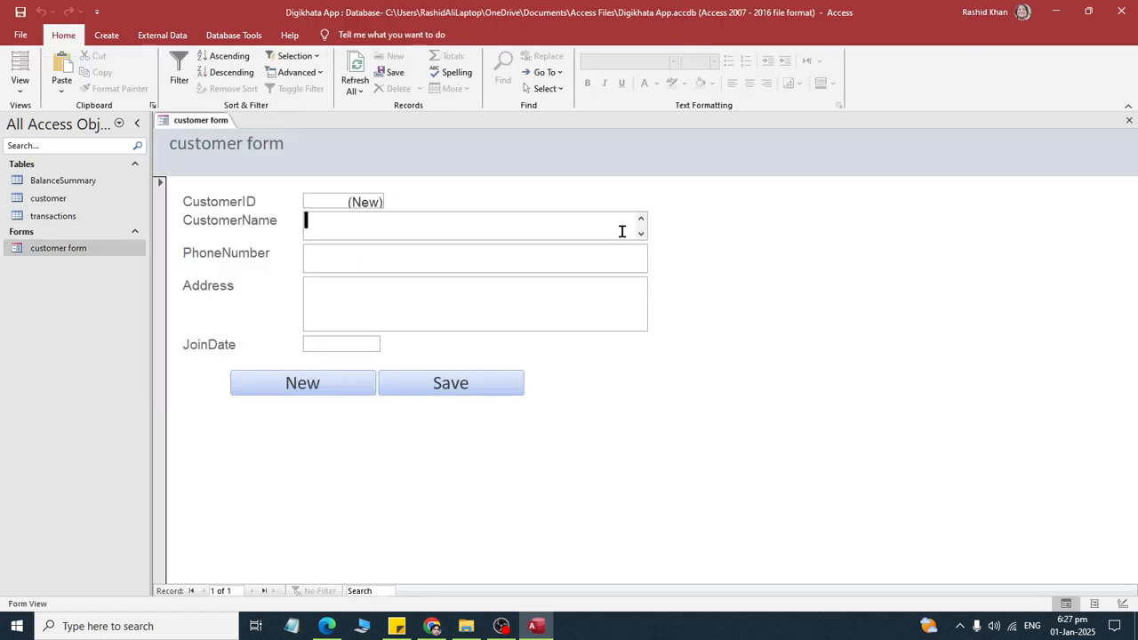
# - Fill in the first customer record with the customer's name, phone number and address, and JoinDate 1/1/2025
pyautogui.write('Ahsanullah')
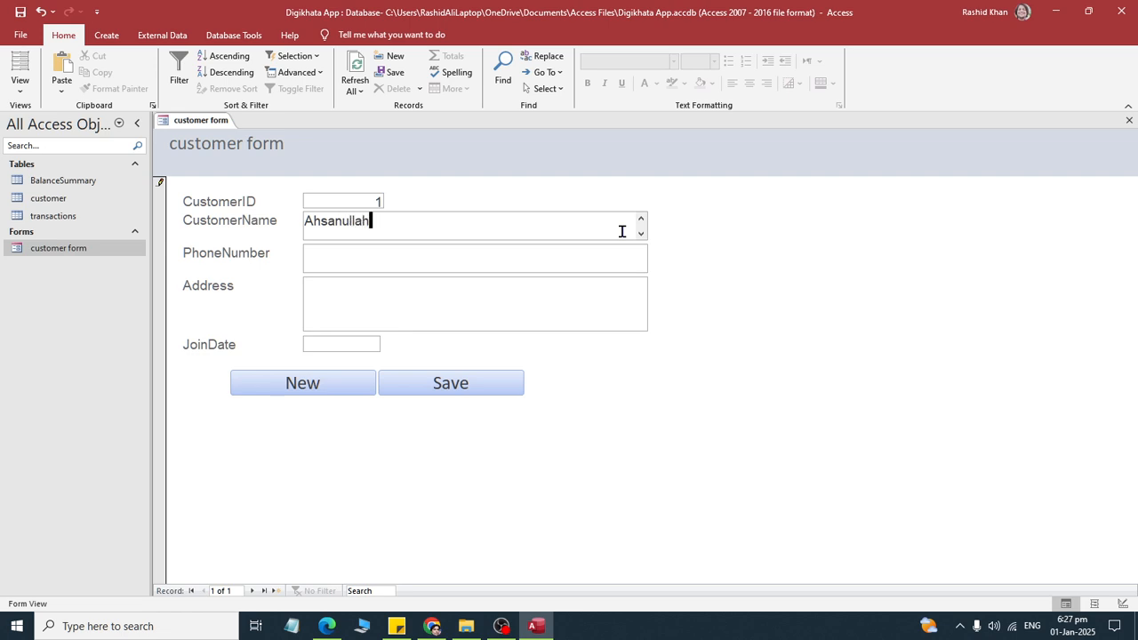
pyautogui.press('Tab')
pyautogui.press('Tab')
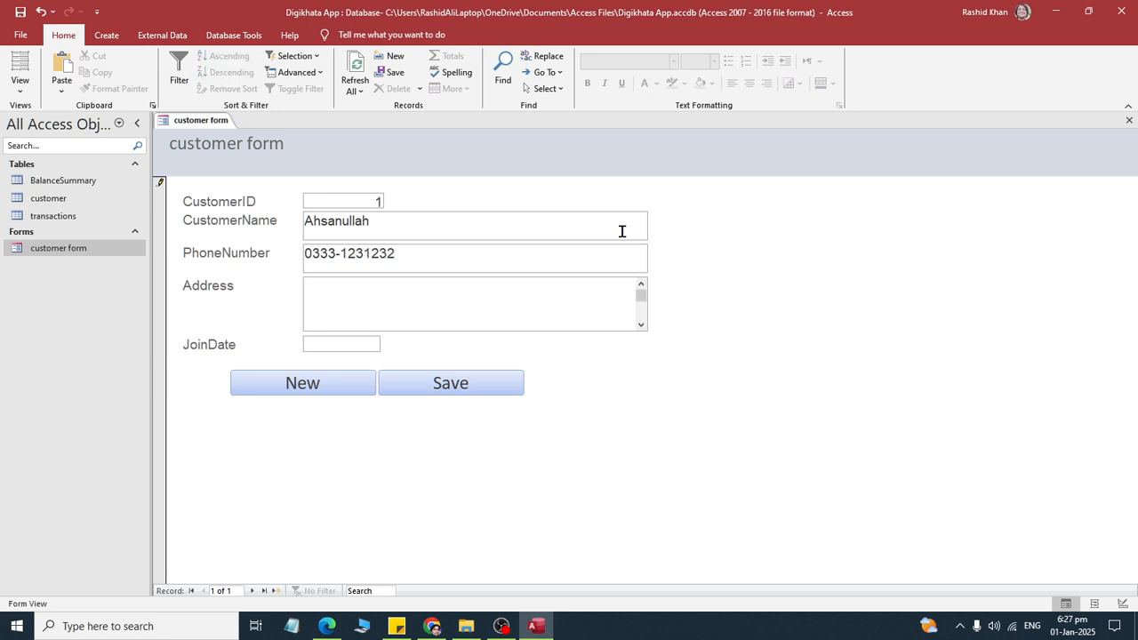
pyautogui.write('Memon Muha')
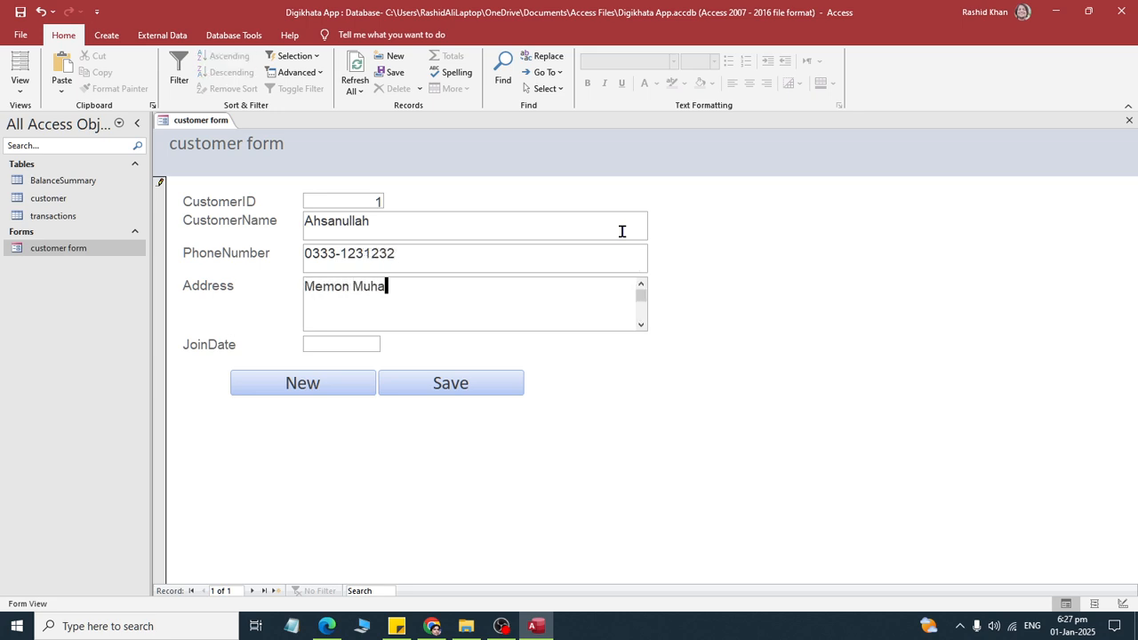
pyautogui.write('lla Shahdadpur')
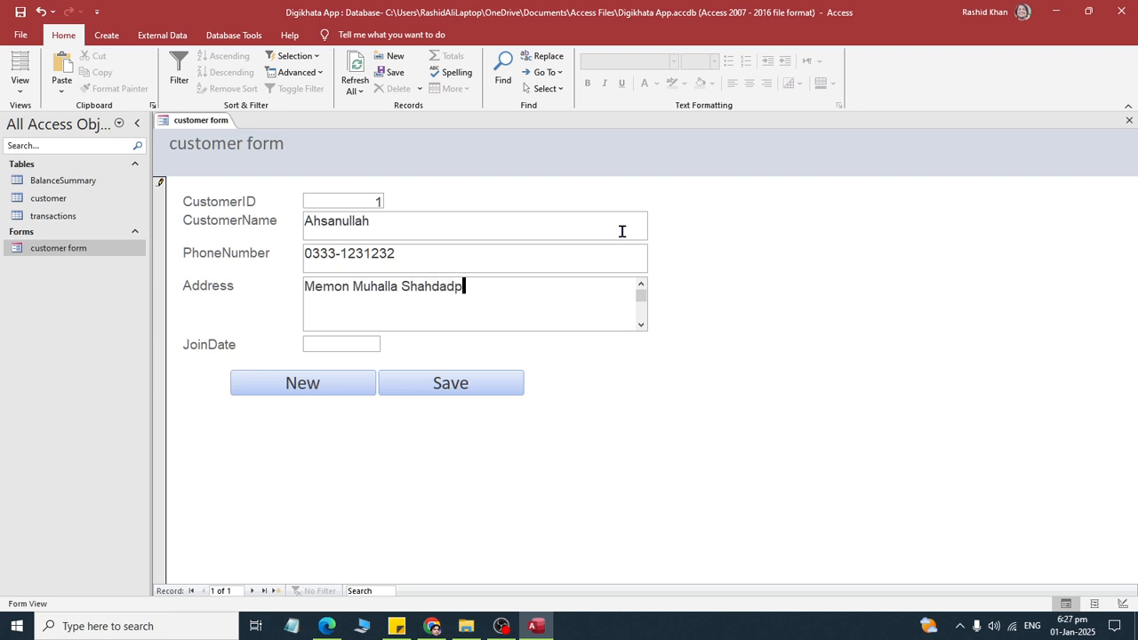
pyautogui.press('Tab')
pyautogui.write('1/1/')
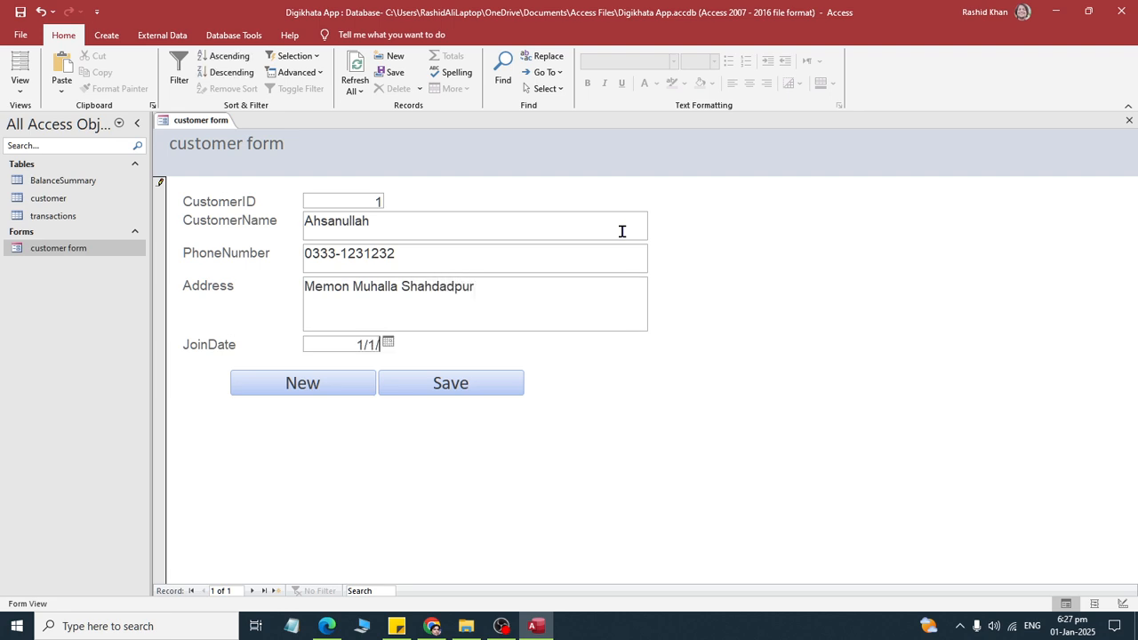
pyautogui.write('2025')
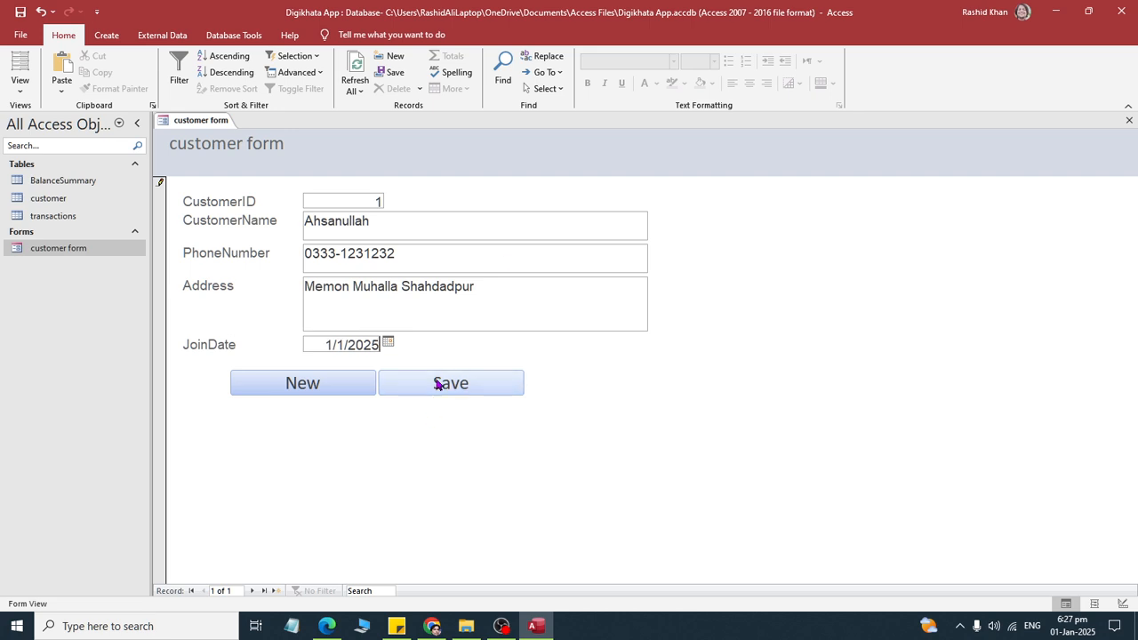
# - Start a second record with the form's New command and enter the customer's full name, phone number and address
pyautogui.click(323, 381)
pyautogui.click(371, 221)
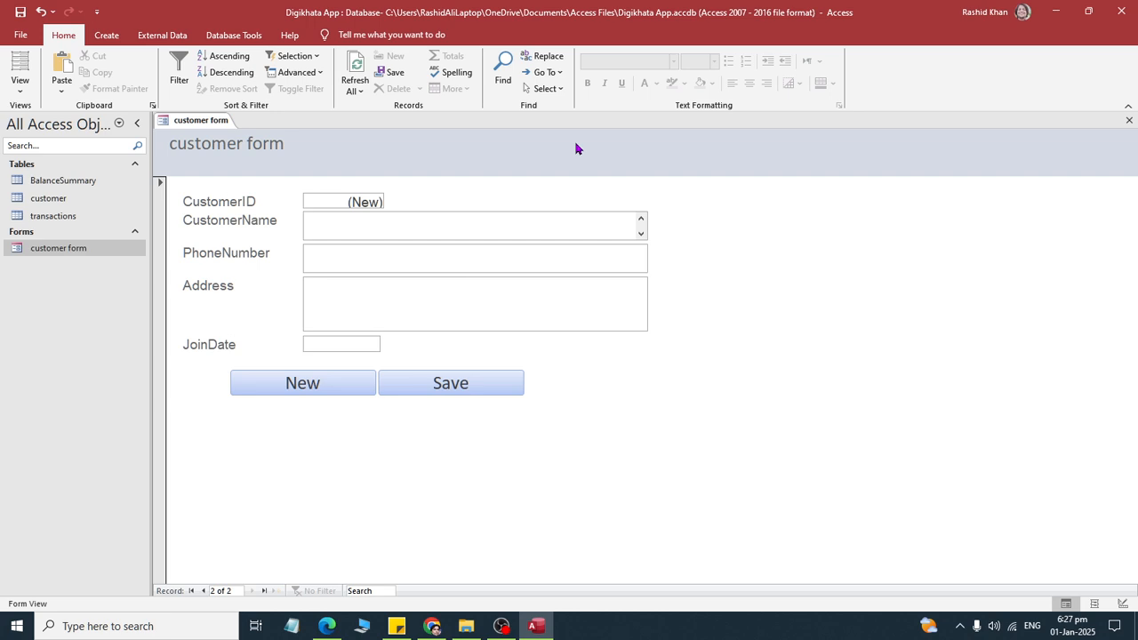
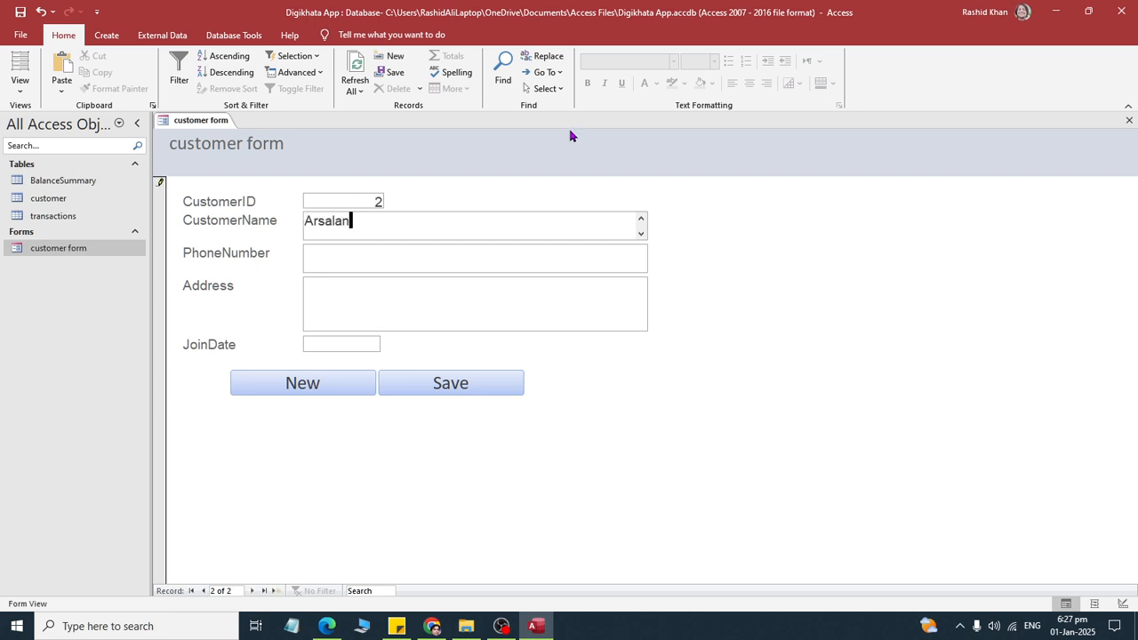
pyautogui.press('Tab')
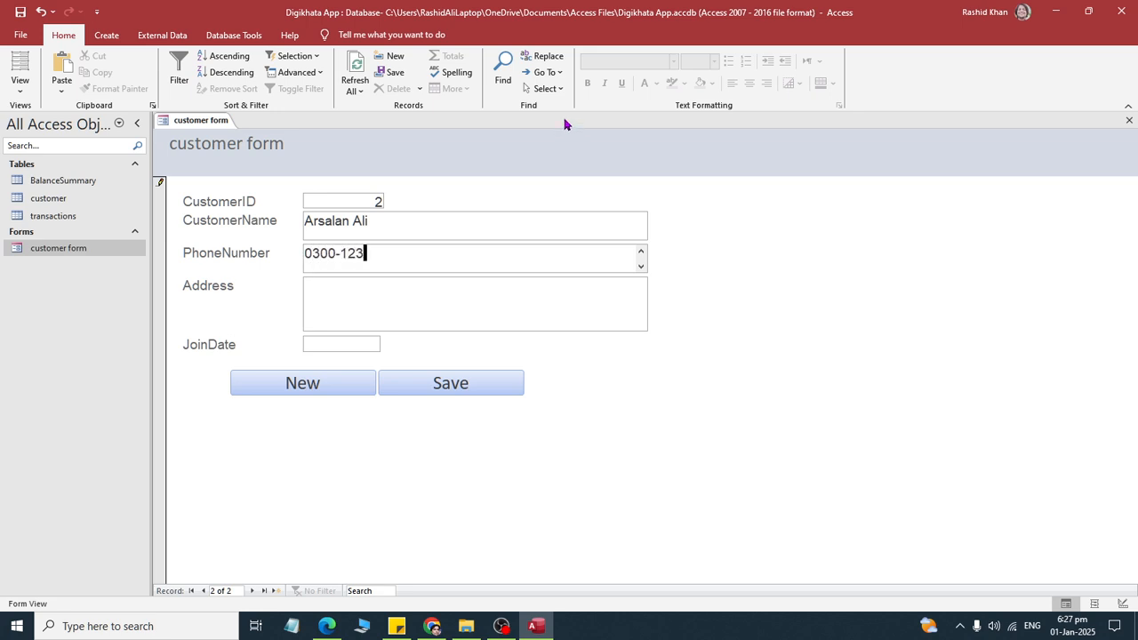
pyautogui.press('Tab')
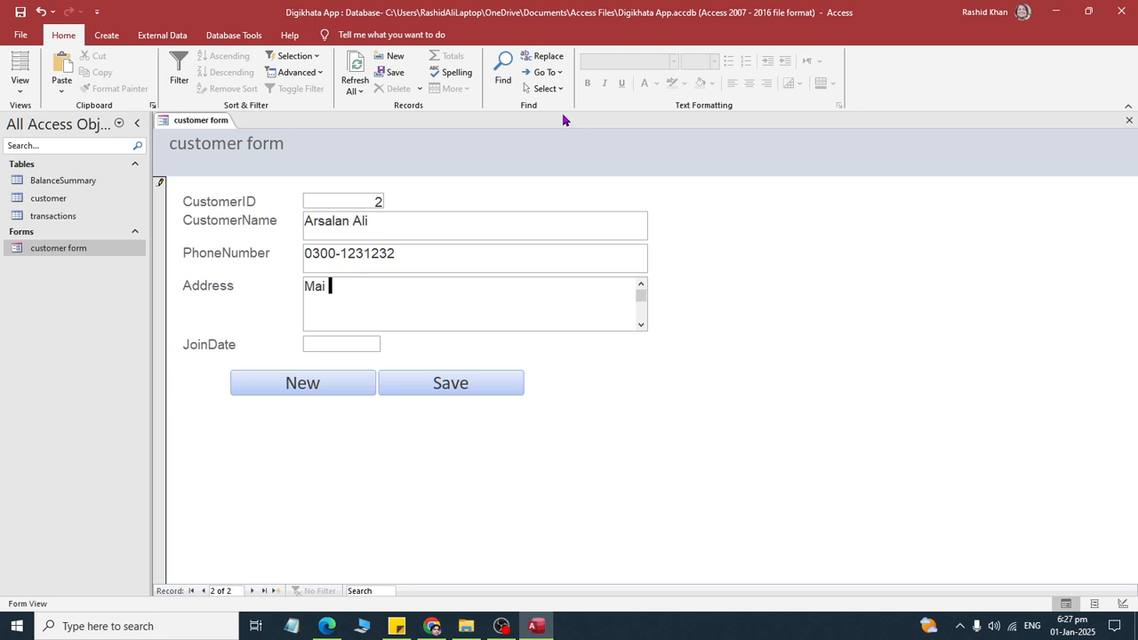
pyautogui.write('Mai Sohny Shahadpur')
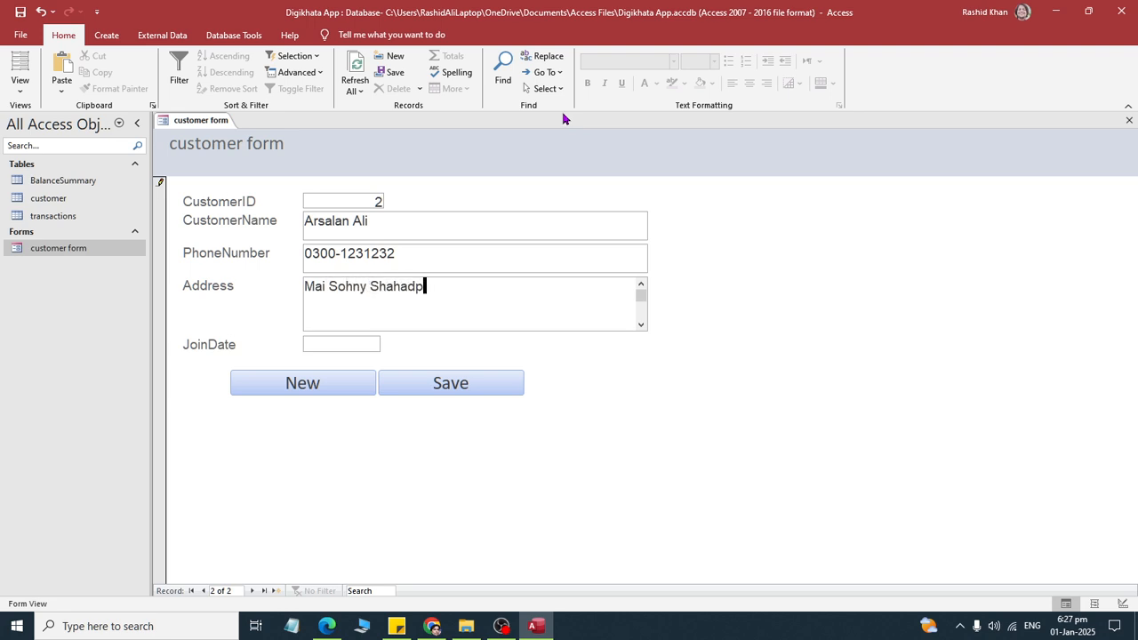
# - Set the second customer's JoinDate to 1/1/2025 and save the record
pyautogui.press('Tab')
pyautogui.write('1/1/')
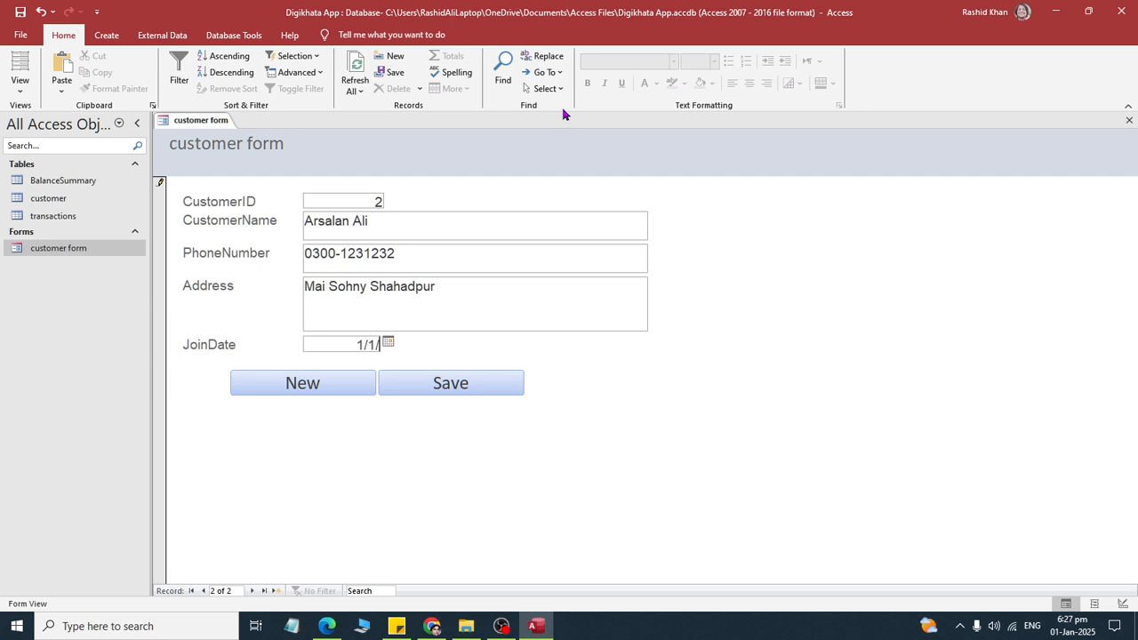
pyautogui.write('2022')
pyautogui.press('BackSpace')
pyautogui.write('5')
pyautogui.press('Tab')
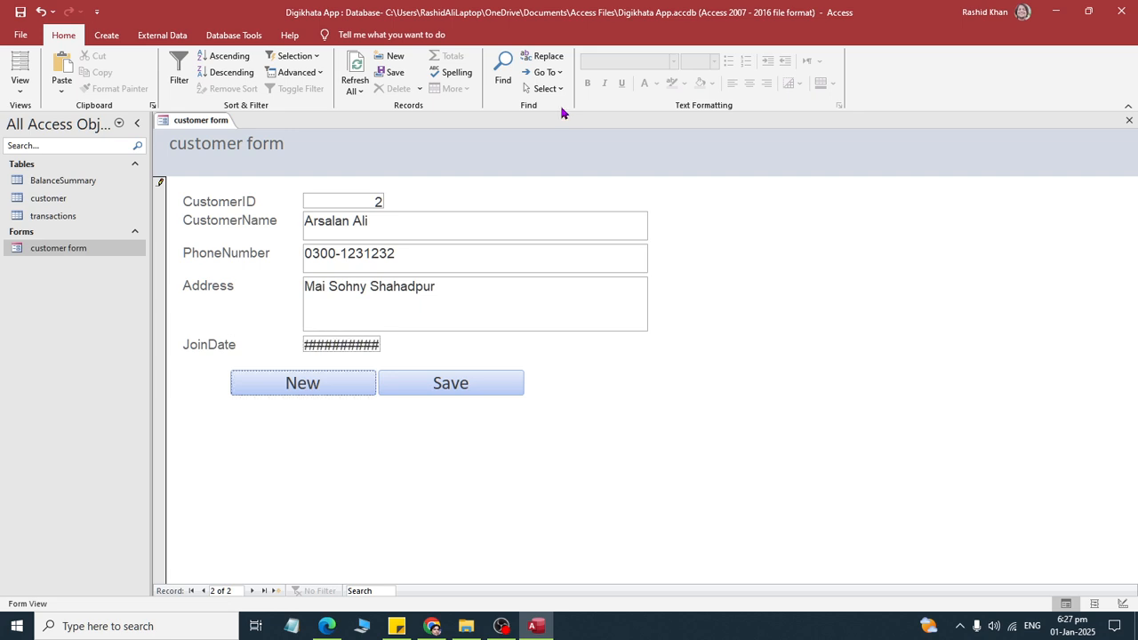
pyautogui.click(445, 384)
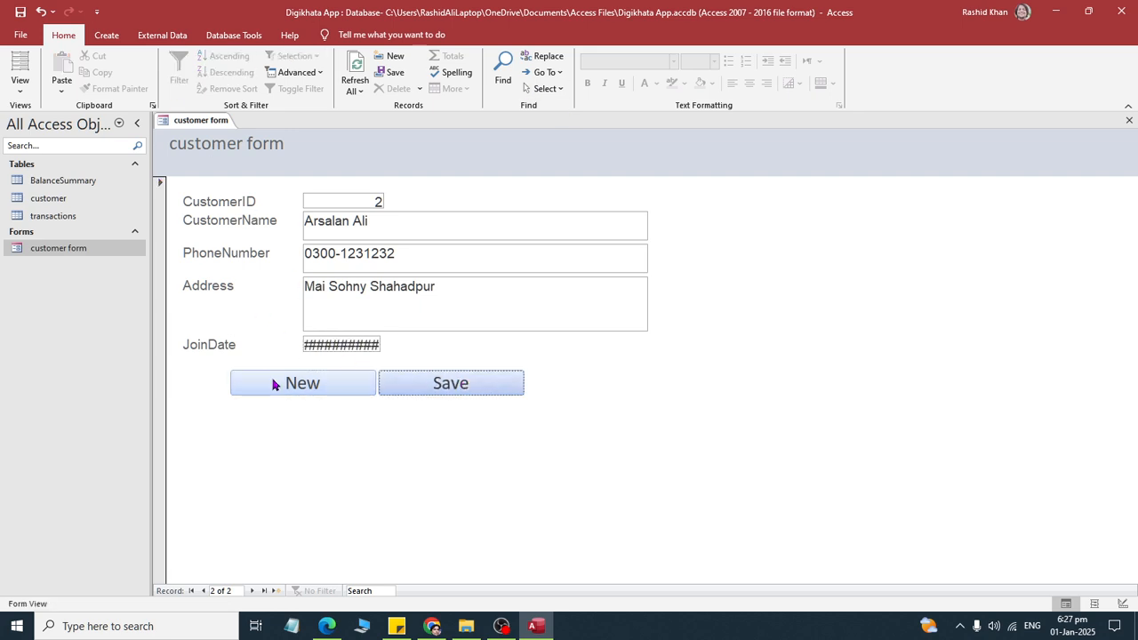
# - Start a third customer record and enter the customer's full name
pyautogui.click(345, 385)
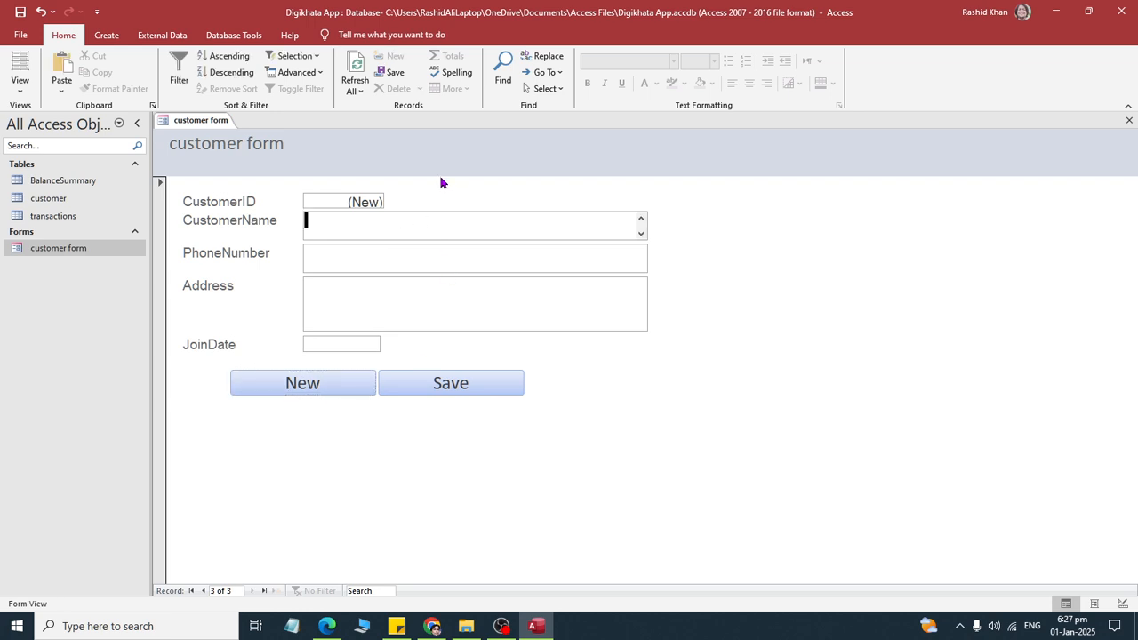
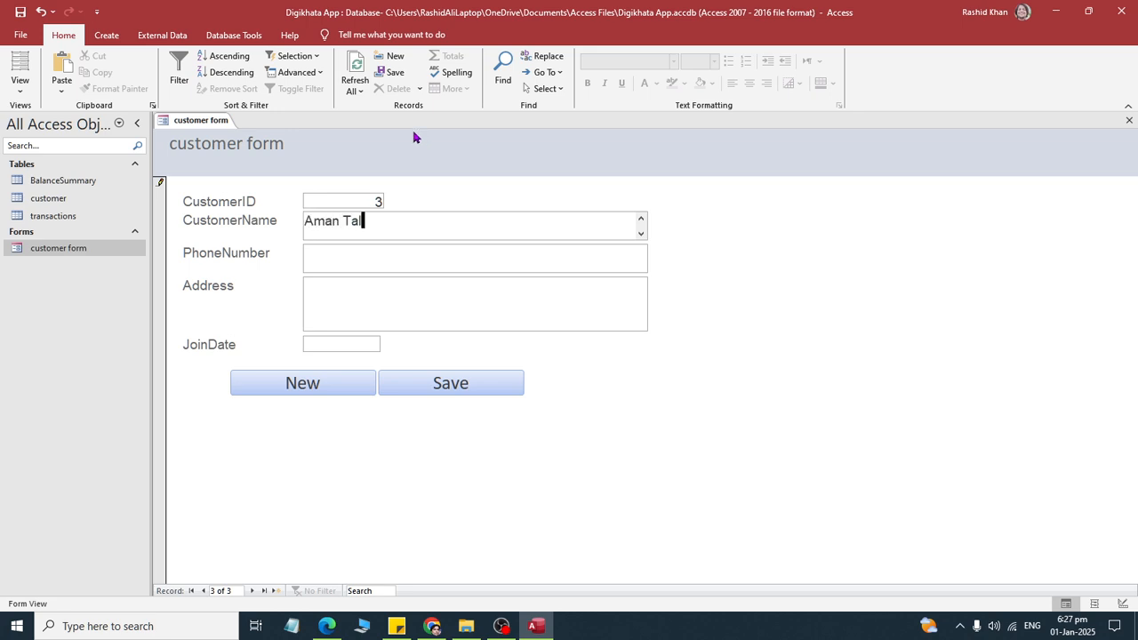
pyautogui.press('Tab')
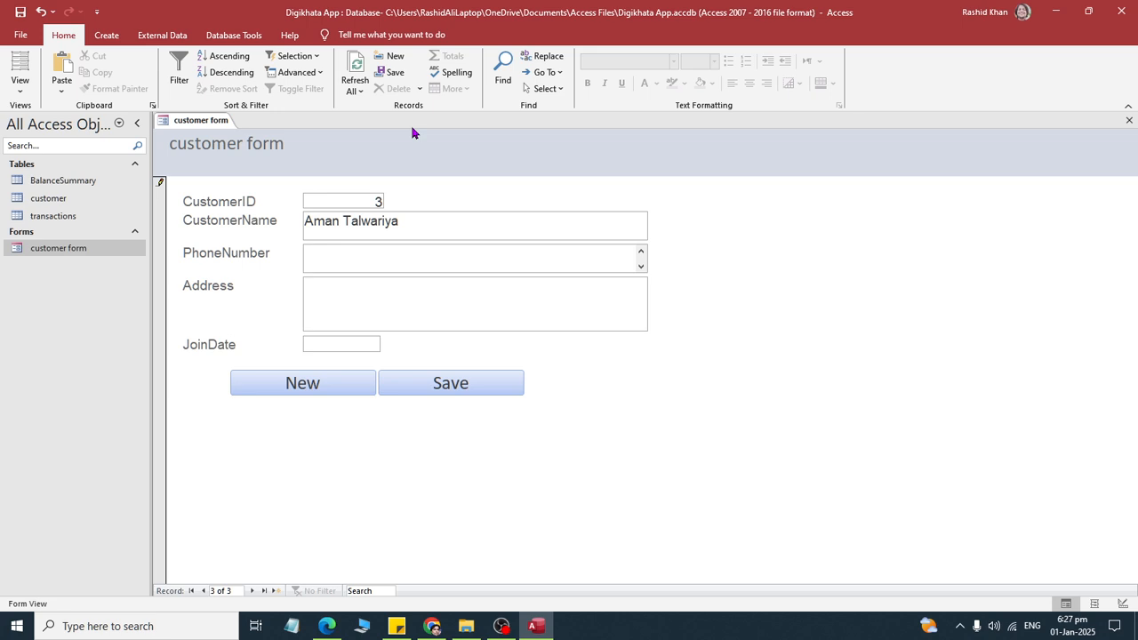
# - Enter the third customer's phone number
pyautogui.write('0300')
pyautogui.press('BackSpace')
pyautogui.press('BackSpace')
pyautogui.press('BackSpace')
pyautogui.write('033')
pyautogui.press('BackSpace')
pyautogui.press('BackSpace')
pyautogui.press('BackSpace')
pyautogui.write('03')
pyautogui.press('BackSpace')
pyautogui.press('BackSpace')
pyautogui.write('031-123122')
pyautogui.press('Tab')
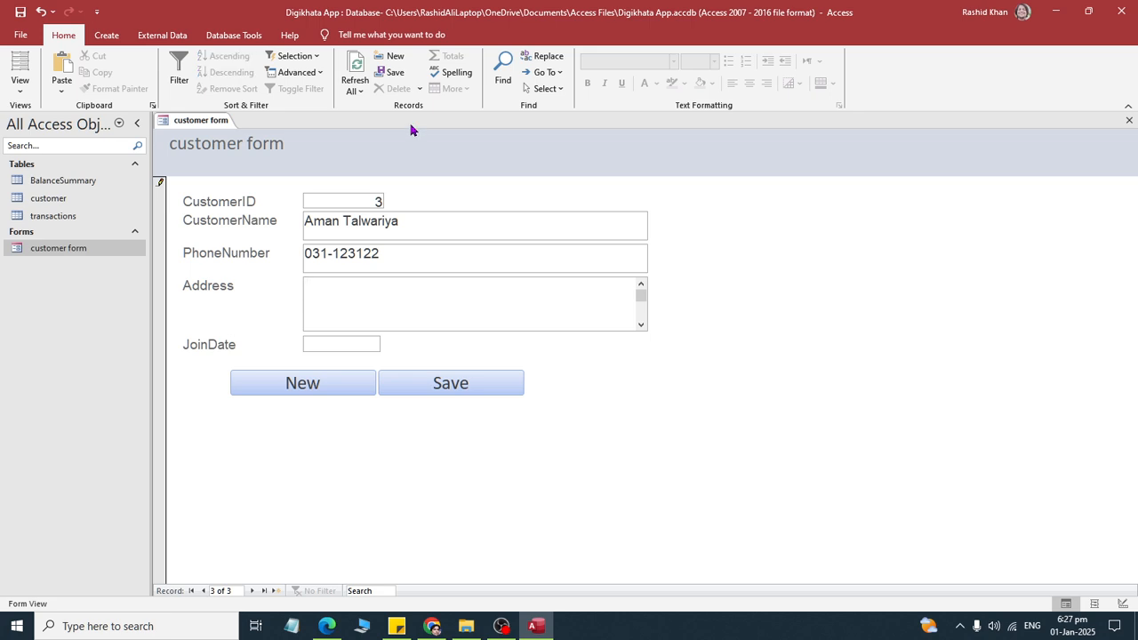
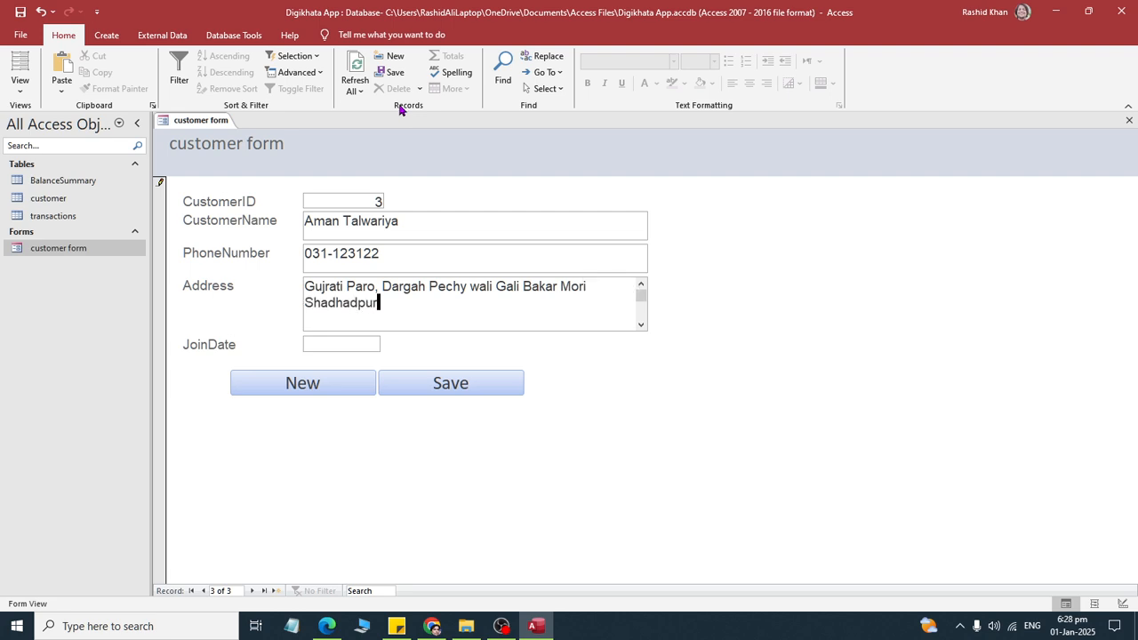
# - Complete the third customer record with JoinDate 1/1/2025, save it and close the customer form
pyautogui.press('Tab')
pyautogui.press('Tab')
pyautogui.hotkey('shift', 'Tab')
pyautogui.write('1/')
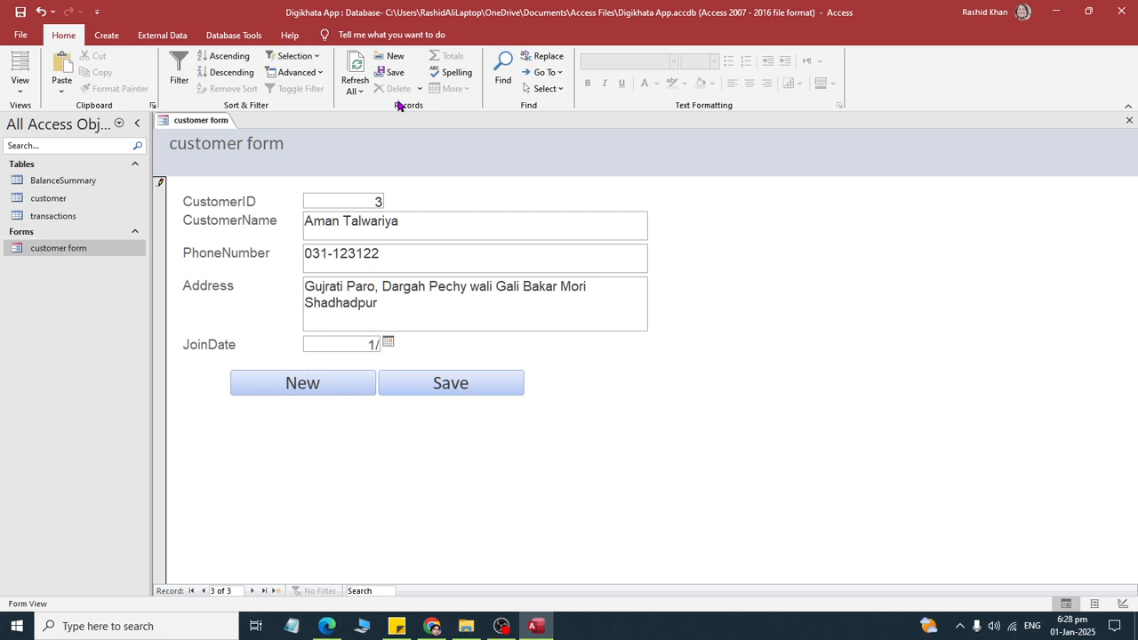
pyautogui.write('1/2025')
pyautogui.click(475, 382)
pyautogui.rightClick(216, 131)
pyautogui.click(242, 152)
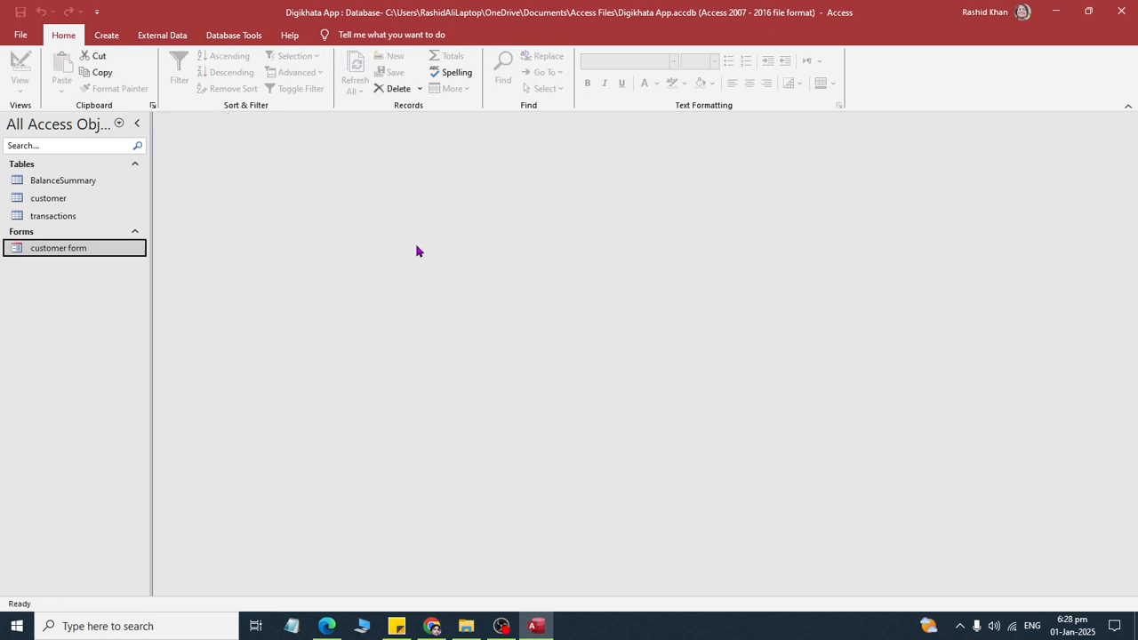
# - Switch to the DigiKhata Project PDF and read the Transaction Form instructions
pyautogui.hotkey('alt', 'Tab')
pyautogui.scroll(-3, 448, 320)
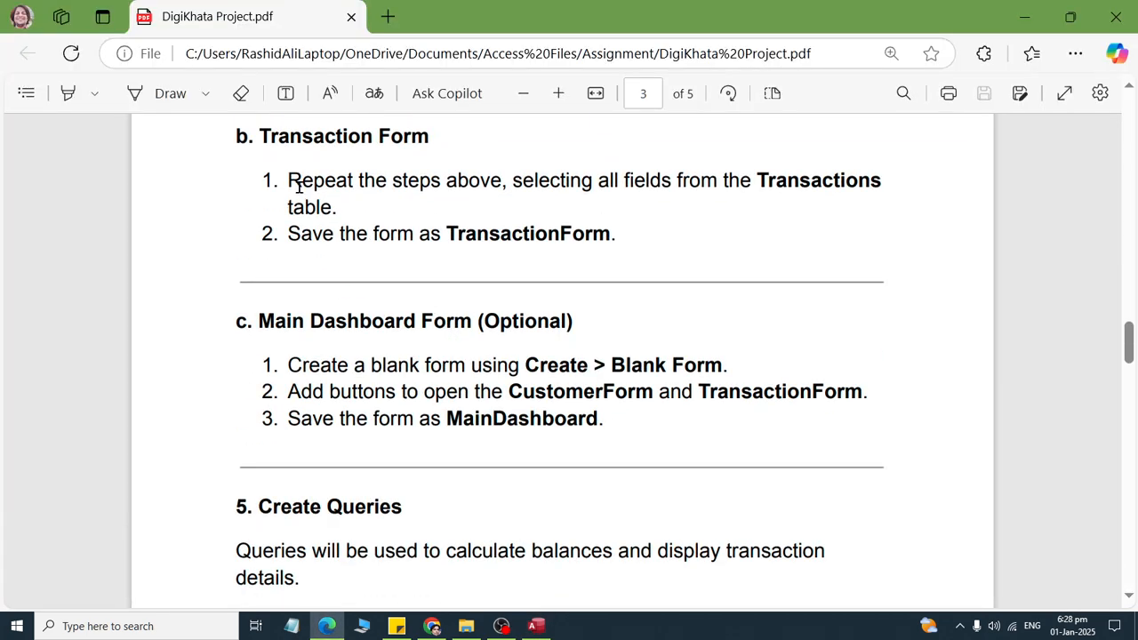
pyautogui.moveTo(299, 185); pyautogui.dragTo(490, 257)
pyautogui.click(371, 231)
pyautogui.moveTo(317, 180); pyautogui.dragTo(881, 211)
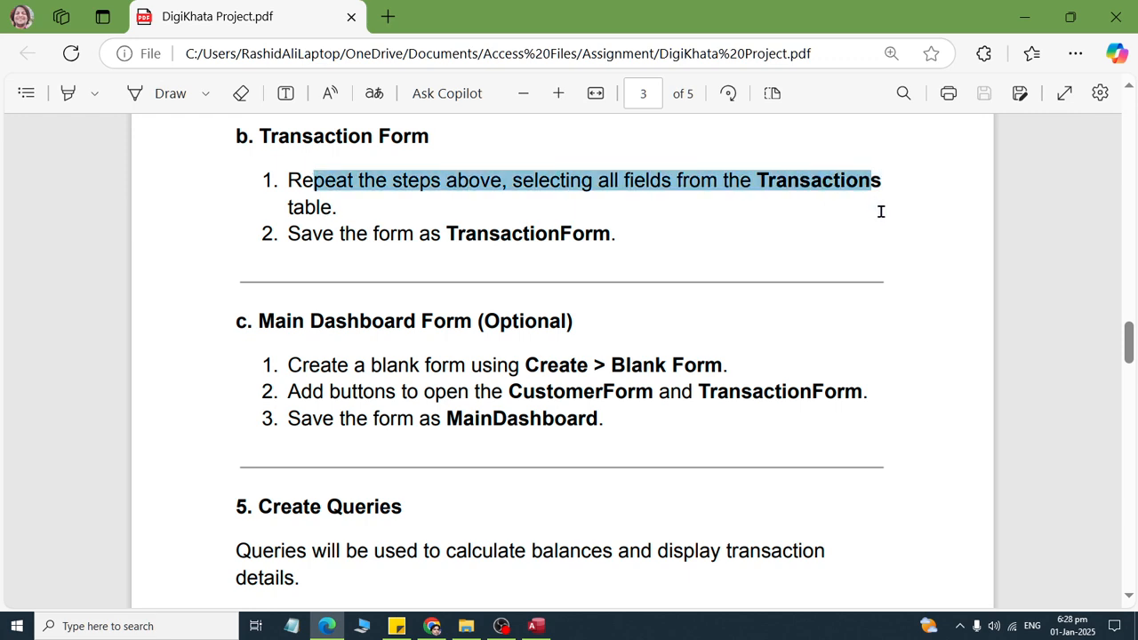
pyautogui.click(630, 244)
pyautogui.hotkey('alt', 'Tab')
# - Start a form for the transactions table with the Form Wizard, including all fields and keeping the default layout
pyautogui.click(89, 218)
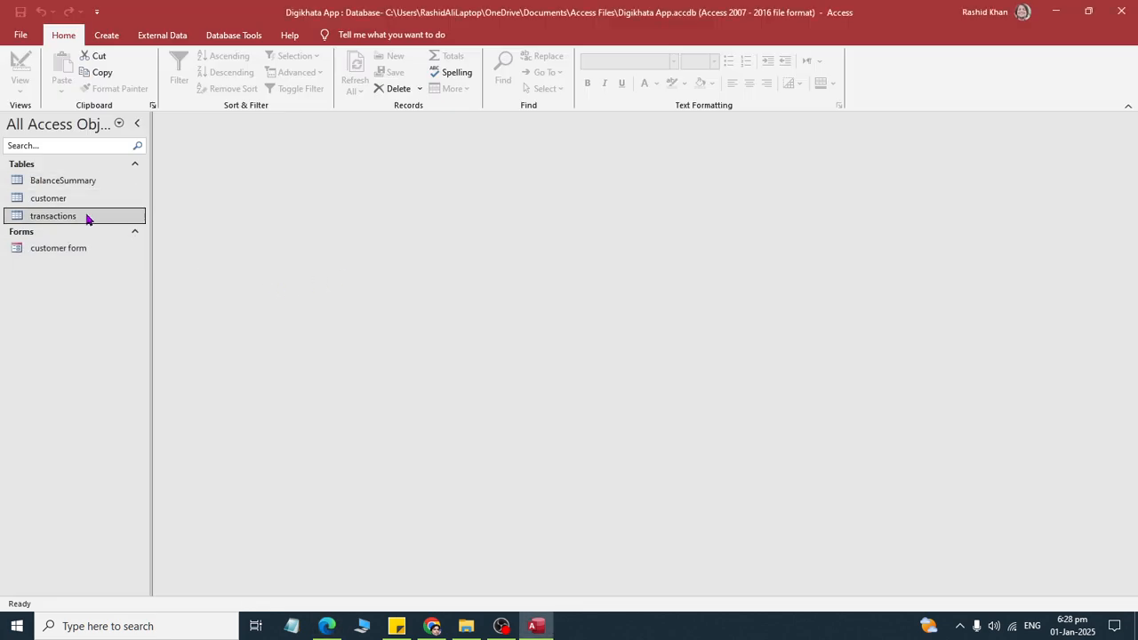
pyautogui.click(105, 36)
pyautogui.click(384, 59)
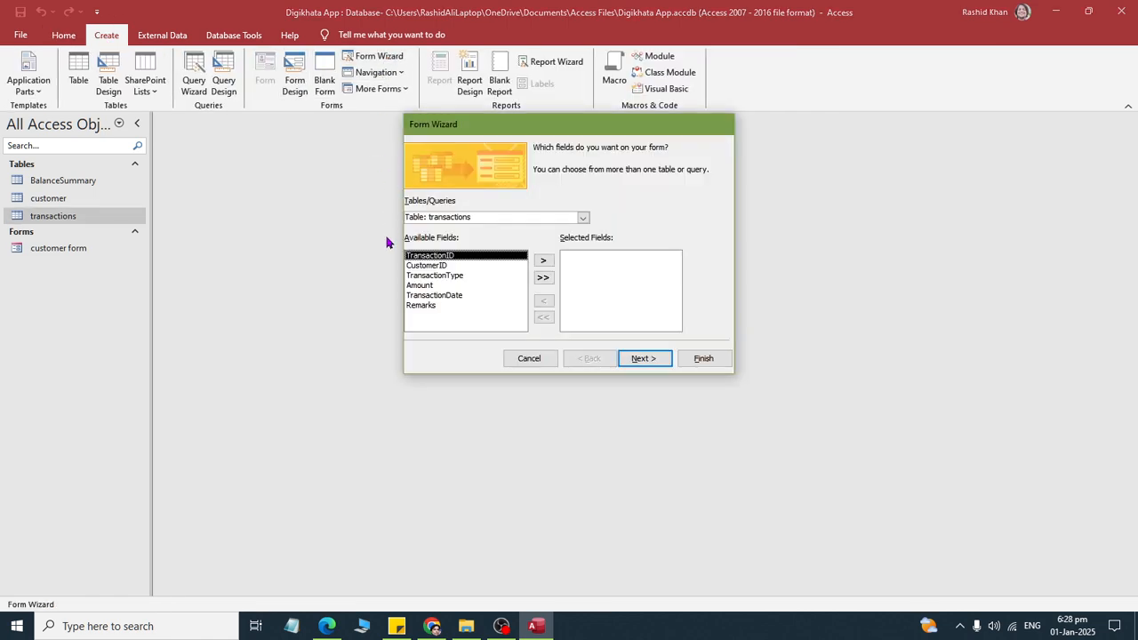
pyautogui.click(542, 277)
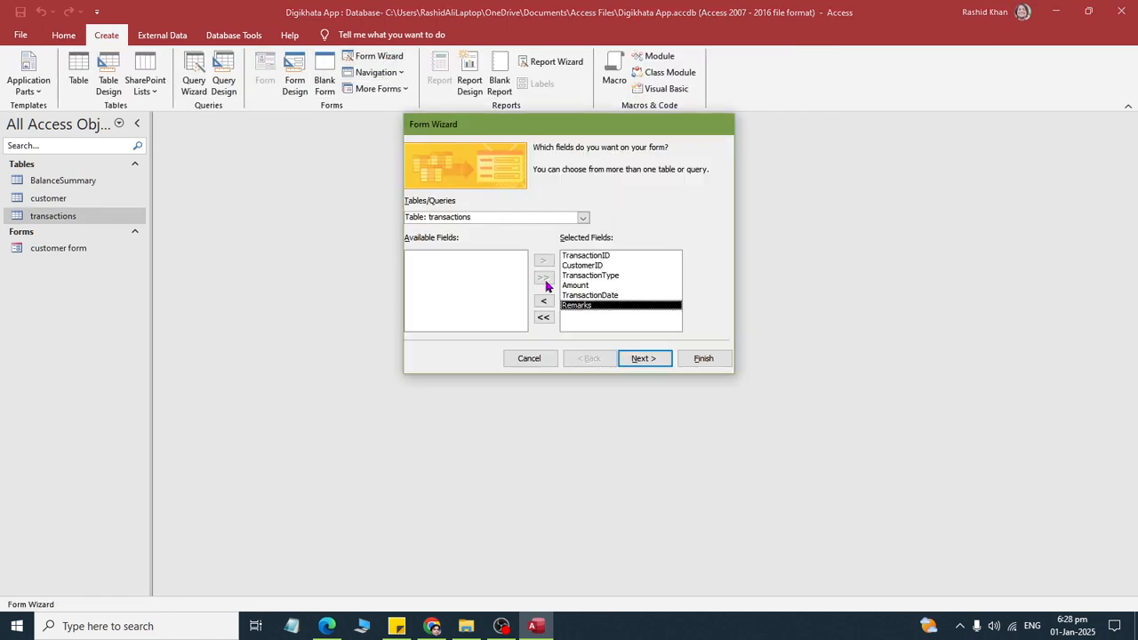
pyautogui.click(644, 358)
pyautogui.click(644, 358)
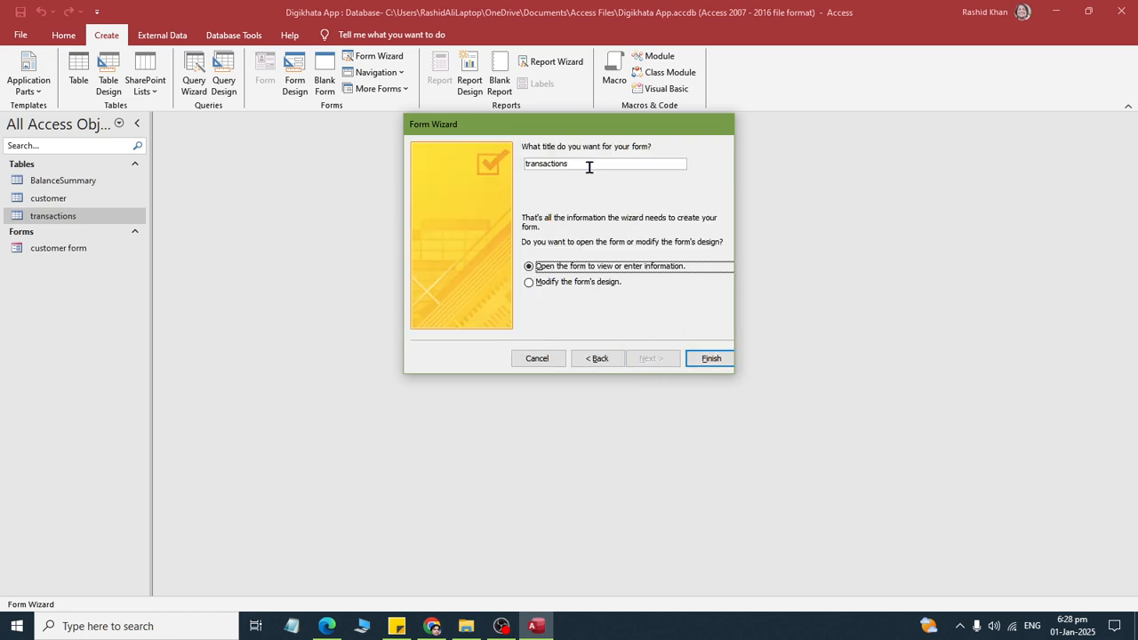
# - Title the new form "Transactions Form" and finish the wizard
pyautogui.moveTo(588, 167); pyautogui.dragTo(279, 139)
pyautogui.press('BackSpace')
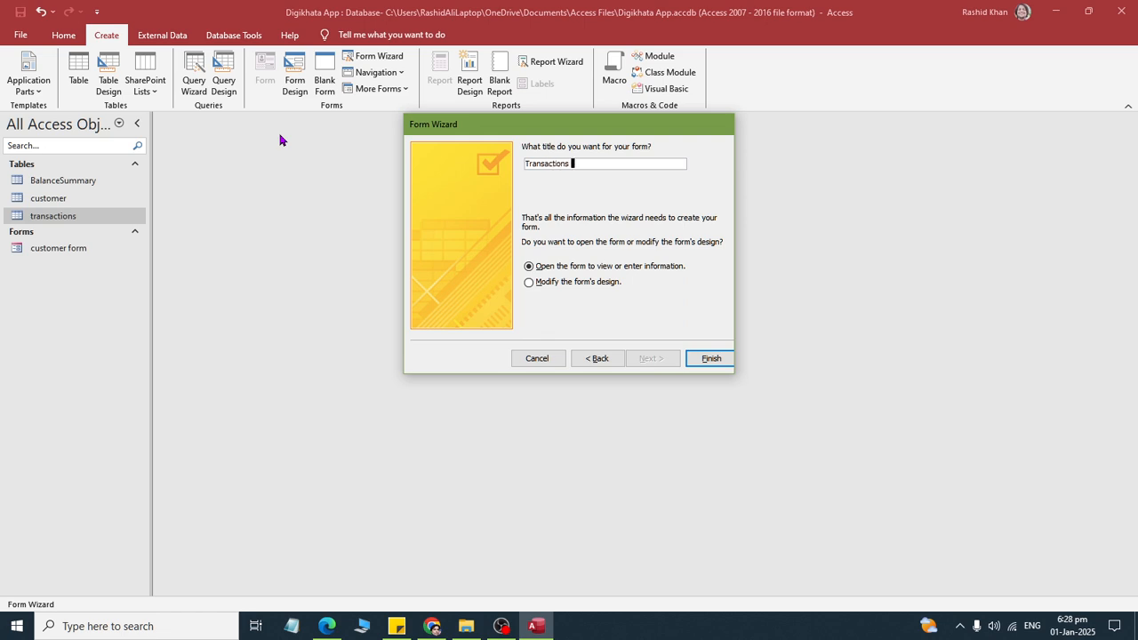
pyautogui.write('Transactions Form')
pyautogui.press('Return')
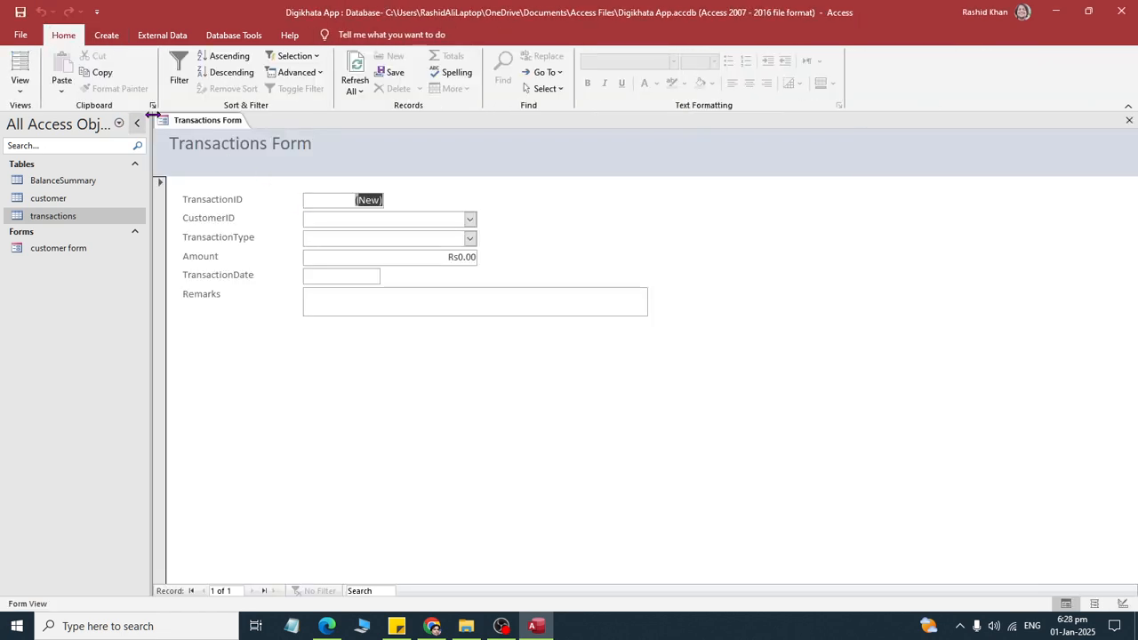
# - Open the Transactions Form in Design View and format all labels and fields in the Detail section as Arial, size 14
pyautogui.rightClick(179, 122)
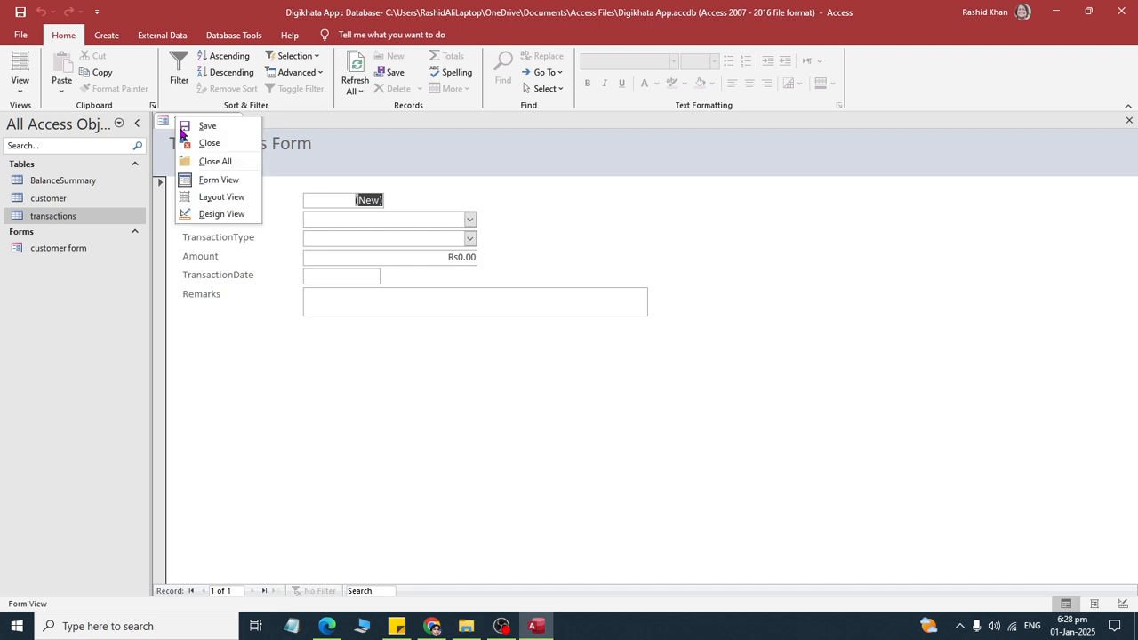
pyautogui.click(183, 214)
pyautogui.moveTo(557, 218); pyautogui.dragTo(129, 318)
pyautogui.click(461, 34)
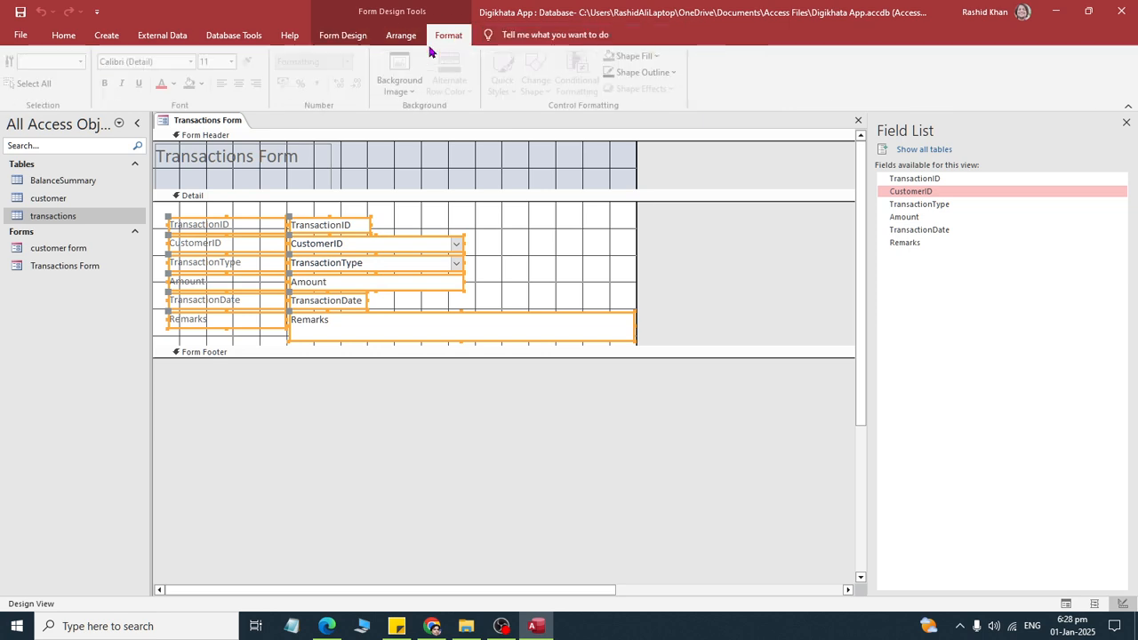
pyautogui.click(218, 61)
pyautogui.write('14')
pyautogui.press('Return')
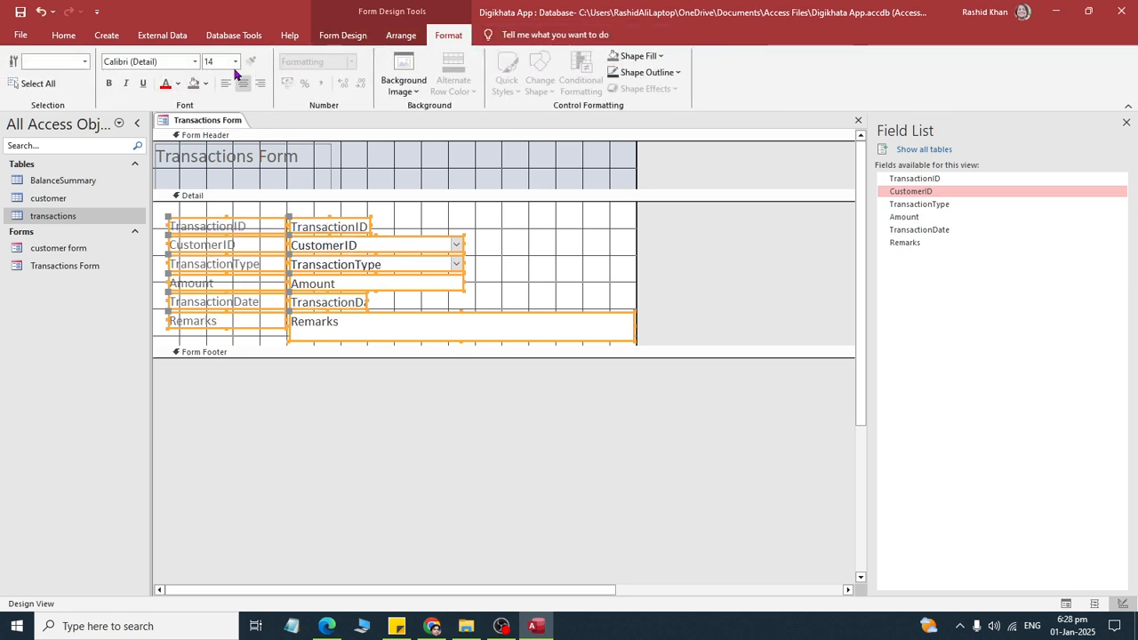
pyautogui.click(164, 63)
pyautogui.write('Arial')
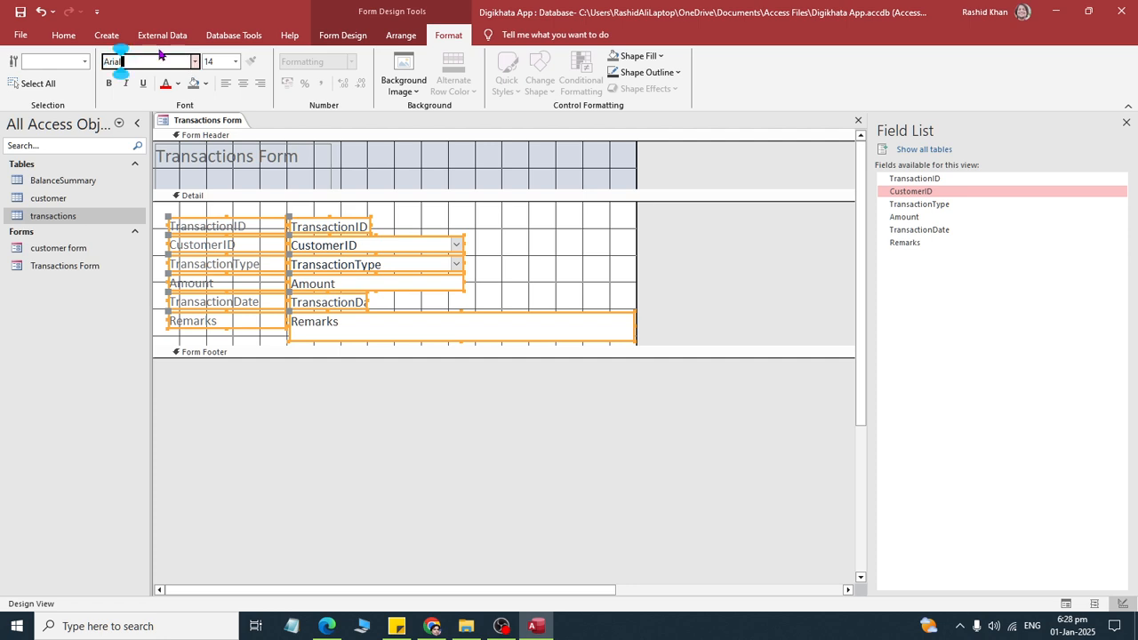
pyautogui.press('Return')
# - Size all selected labels and fields in the Detail section to fit their contents
pyautogui.click(401, 34)
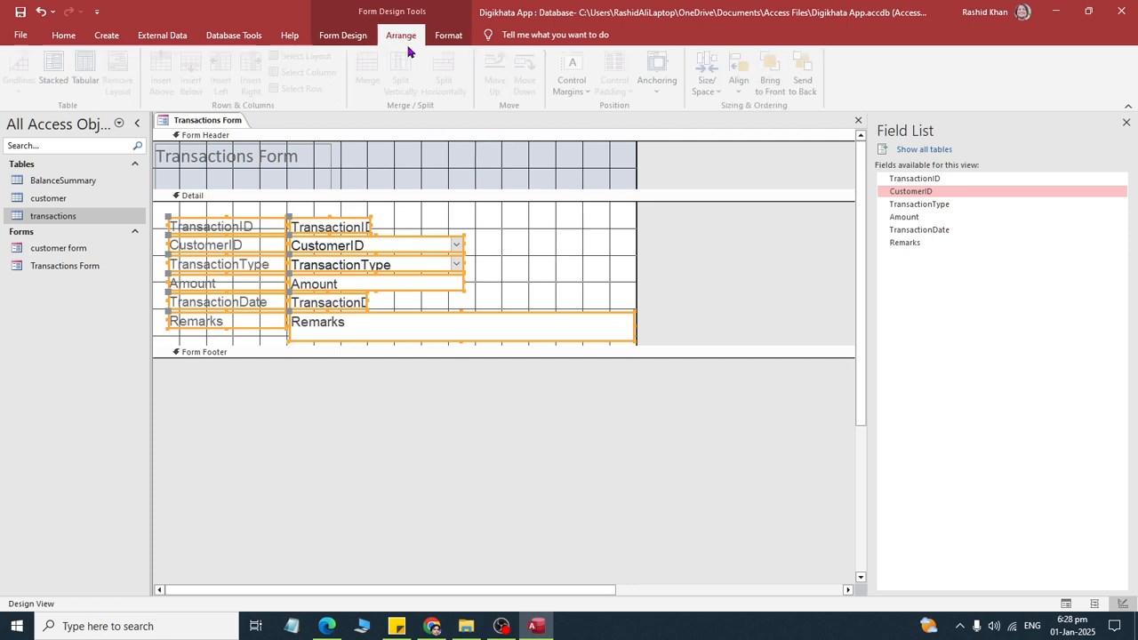
pyautogui.click(440, 34)
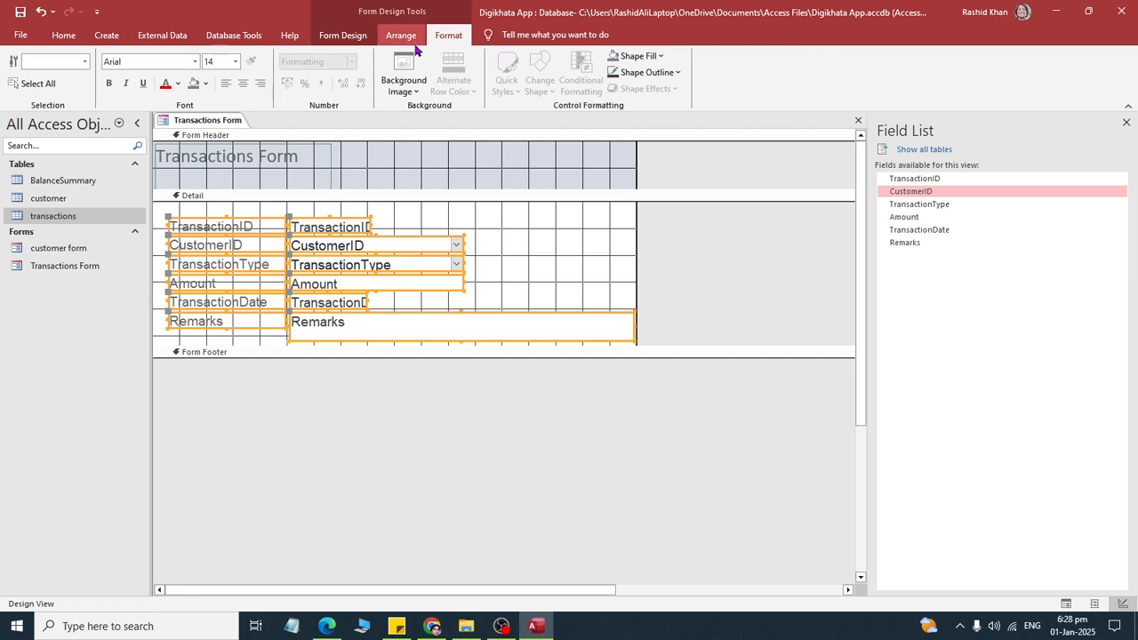
pyautogui.click(399, 35)
pyautogui.click(711, 89)
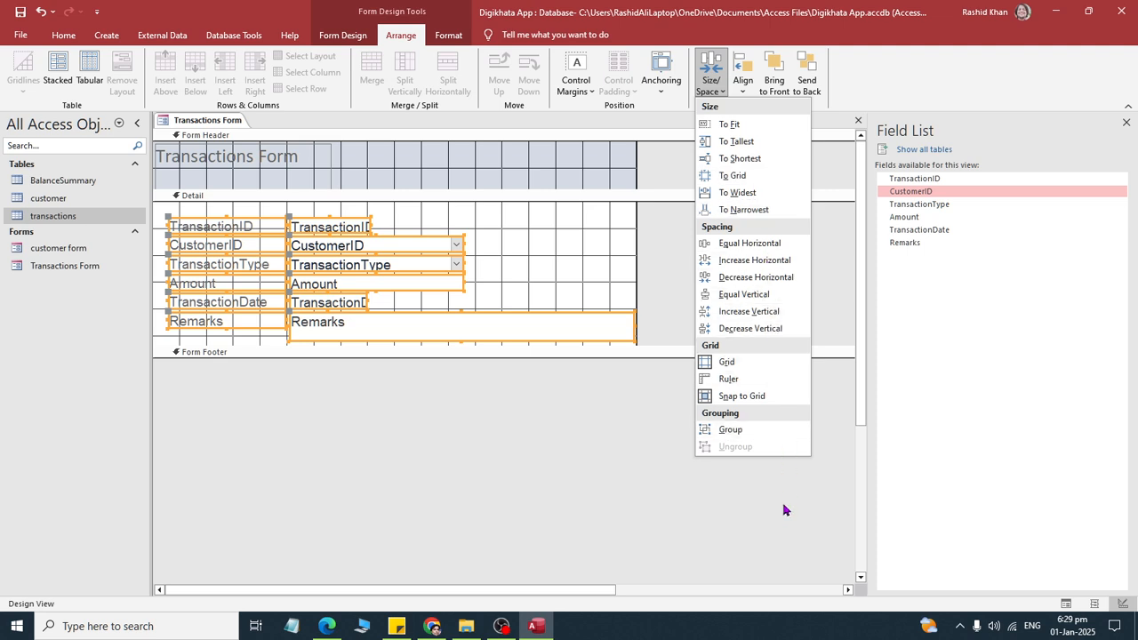
pyautogui.click(729, 124)
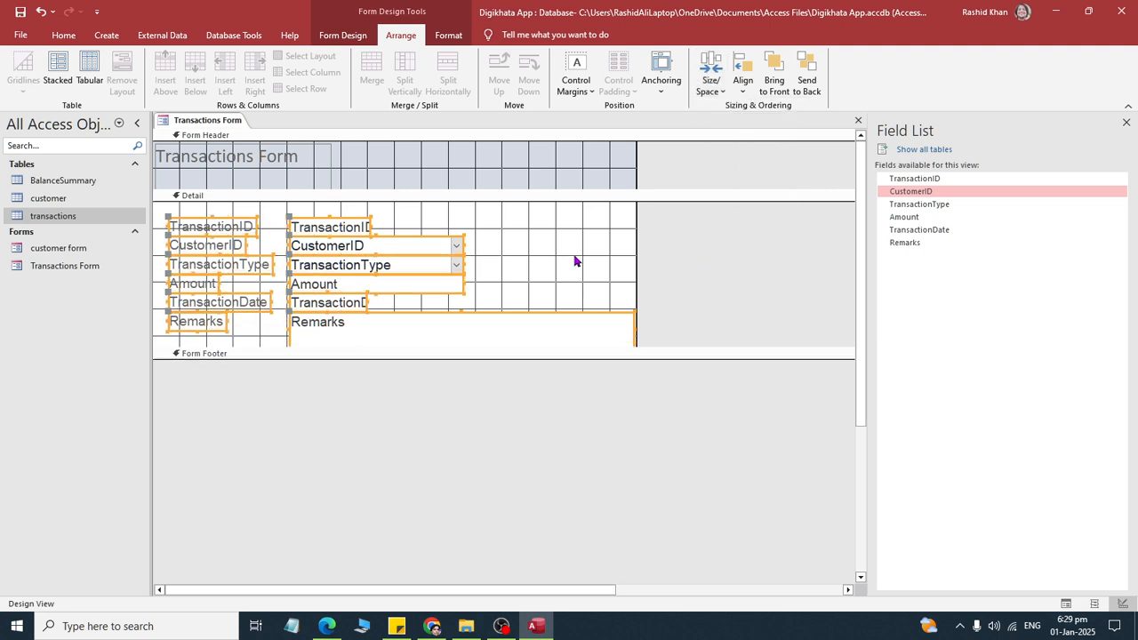
pyautogui.click(574, 258)
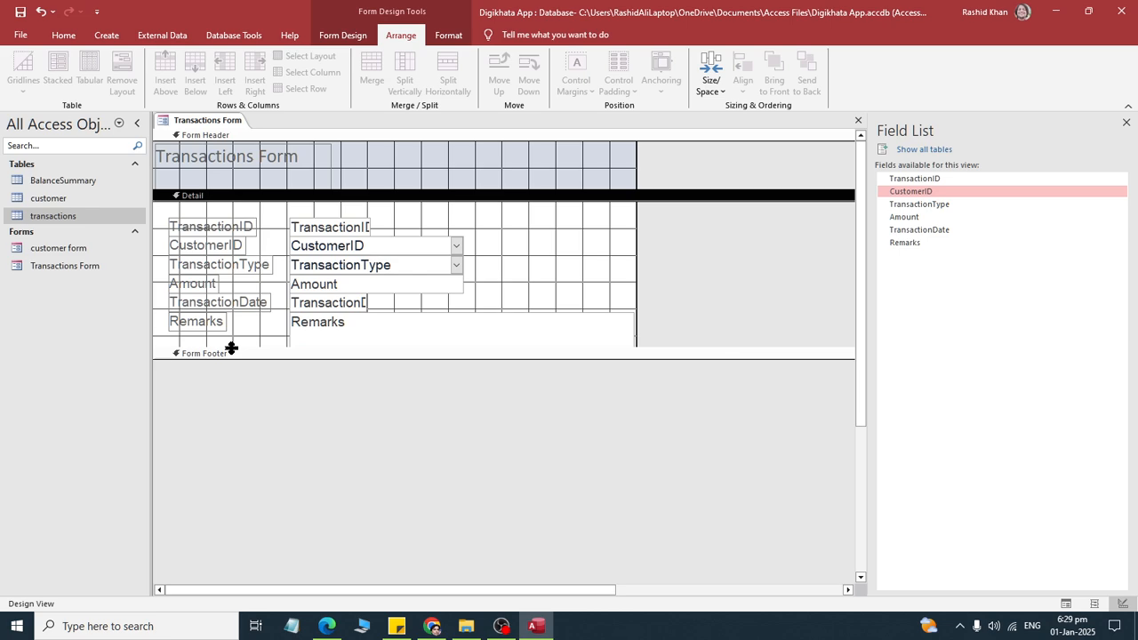
# - Extend the Detail section downward and copy the New and Save buttons from the customer form's design into the Transactions Form
pyautogui.moveTo(229, 356); pyautogui.dragTo(230, 385)
pyautogui.rightClick(67, 248)
pyautogui.click(107, 292)
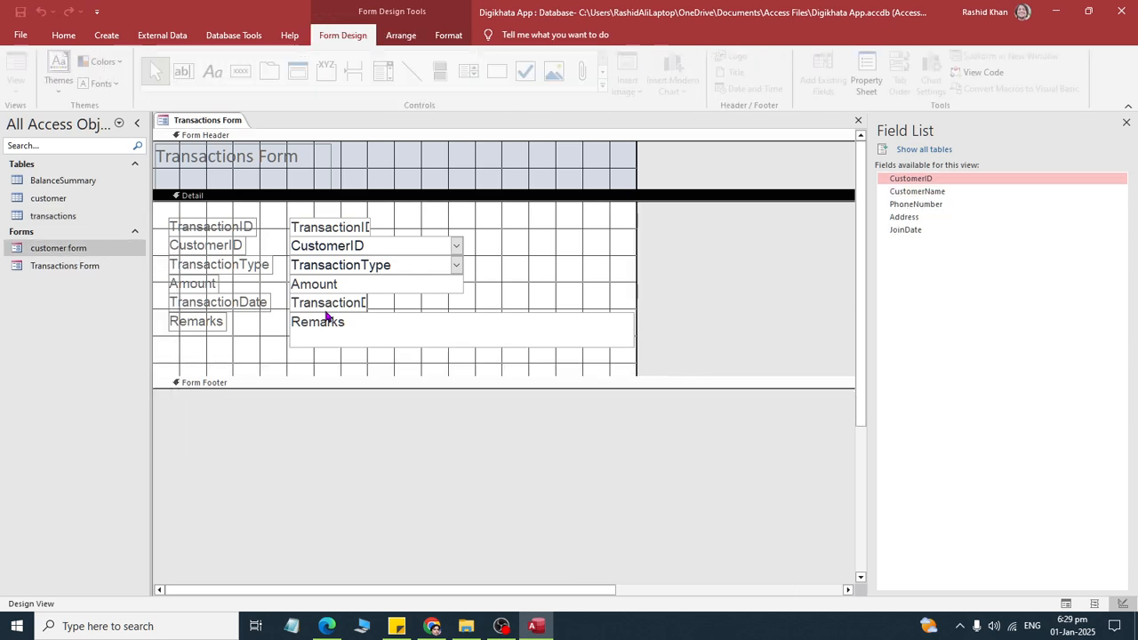
pyautogui.moveTo(549, 398); pyautogui.dragTo(256, 421)
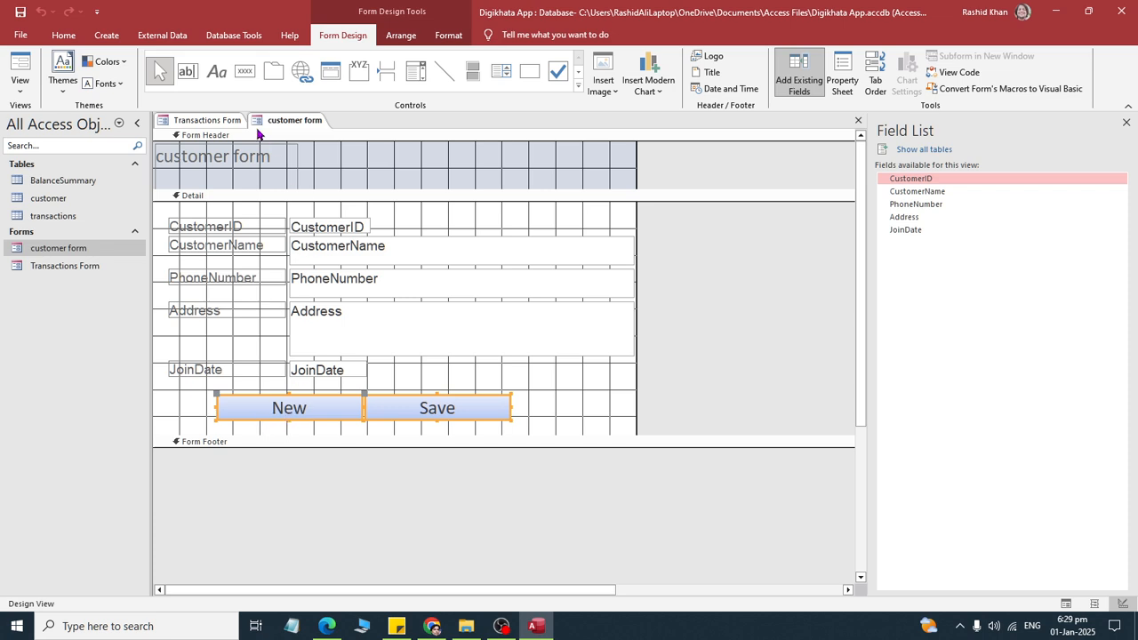
pyautogui.hotkey('ctrl', 'c')
pyautogui.click(206, 120)
pyautogui.hotkey('ctrl', 'v')
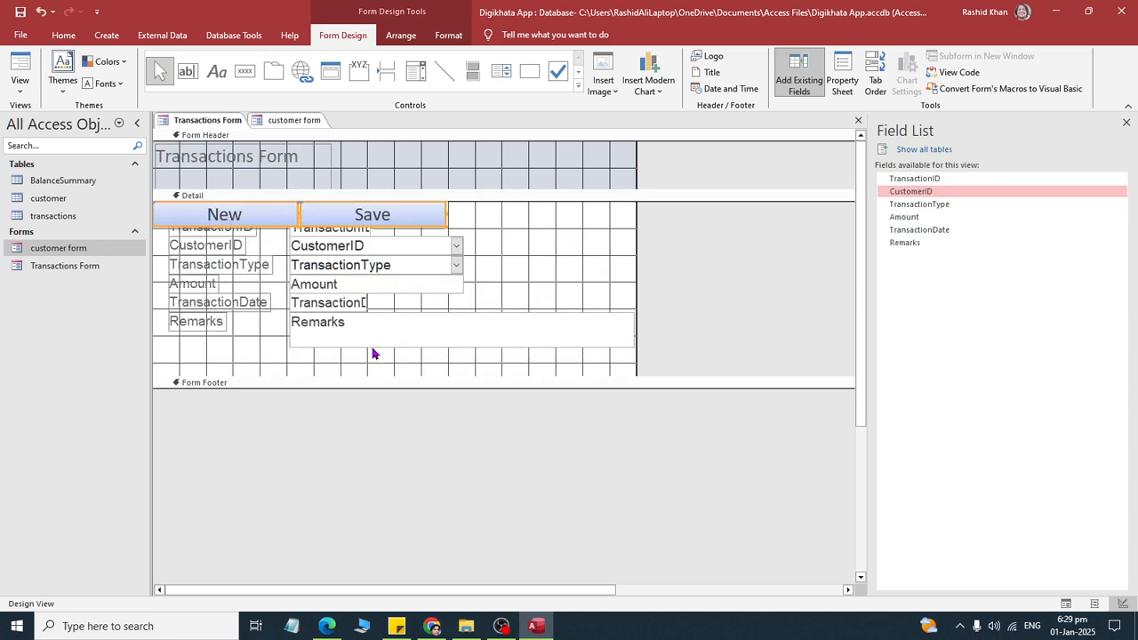
# - Place the pasted New and Save buttons side by side below the Remarks field, centred under the form's fields
pyautogui.moveTo(340, 221); pyautogui.dragTo(344, 402)
pyautogui.moveTo(178, 368); pyautogui.dragTo(422, 379)
pyautogui.click(510, 373)
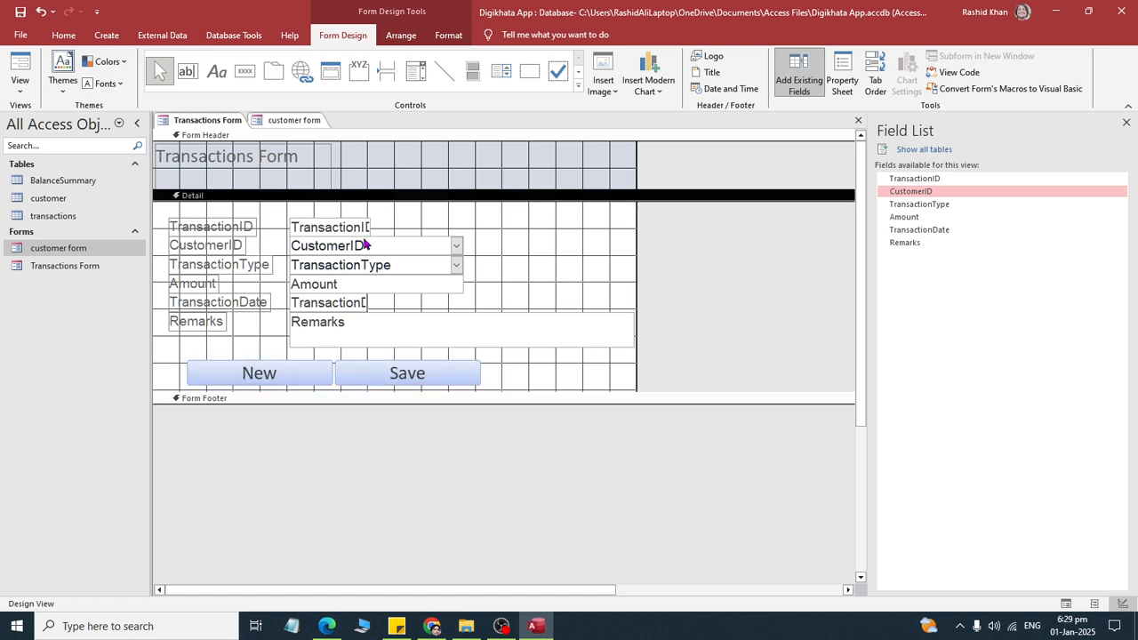
# - Close both open forms, the Transactions Form and the customer form
pyautogui.rightClick(293, 122)
pyautogui.rightClick(215, 121)
pyautogui.click(250, 164)
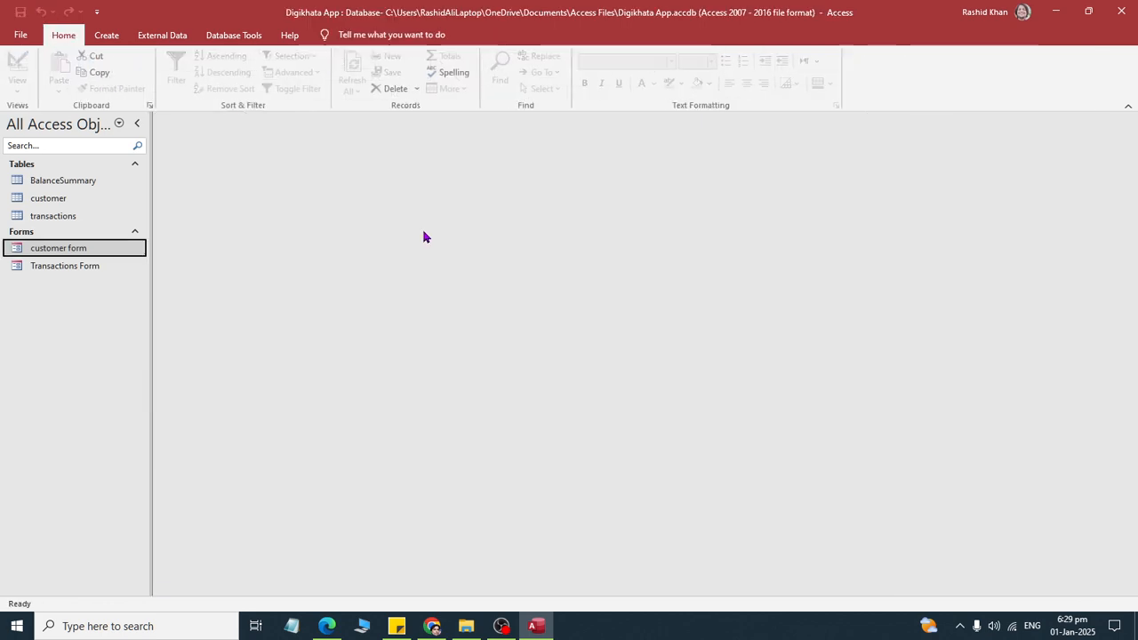
# - Switch to the DigiKhata Project PDF and read the introduction of section 5, Create Queries
pyautogui.hotkey('alt', 'Tab')
pyautogui.scroll(-2, 469, 485)
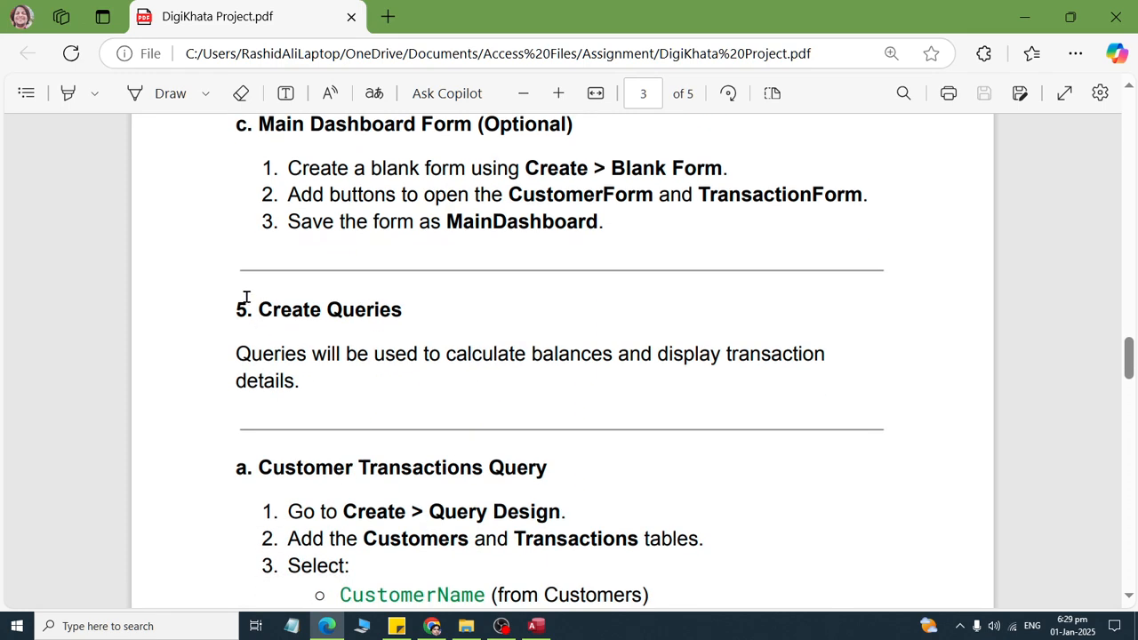
pyautogui.moveTo(243, 294); pyautogui.dragTo(526, 432)
pyautogui.scroll(3, 337, 354)
pyautogui.scroll(-3, 391, 359)
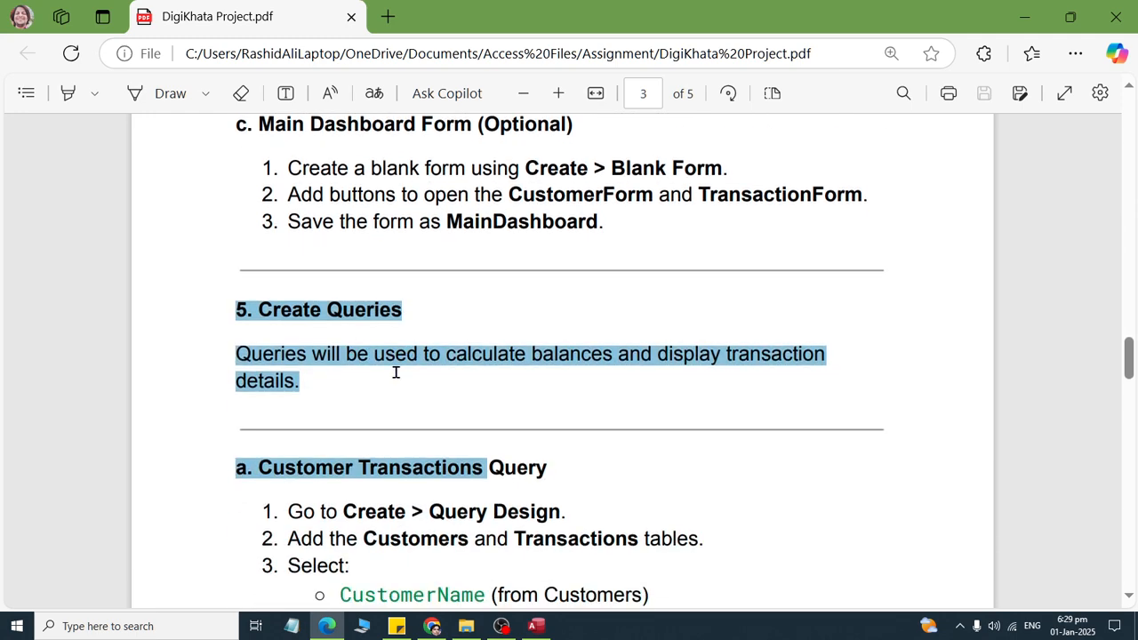
pyautogui.click(380, 355)
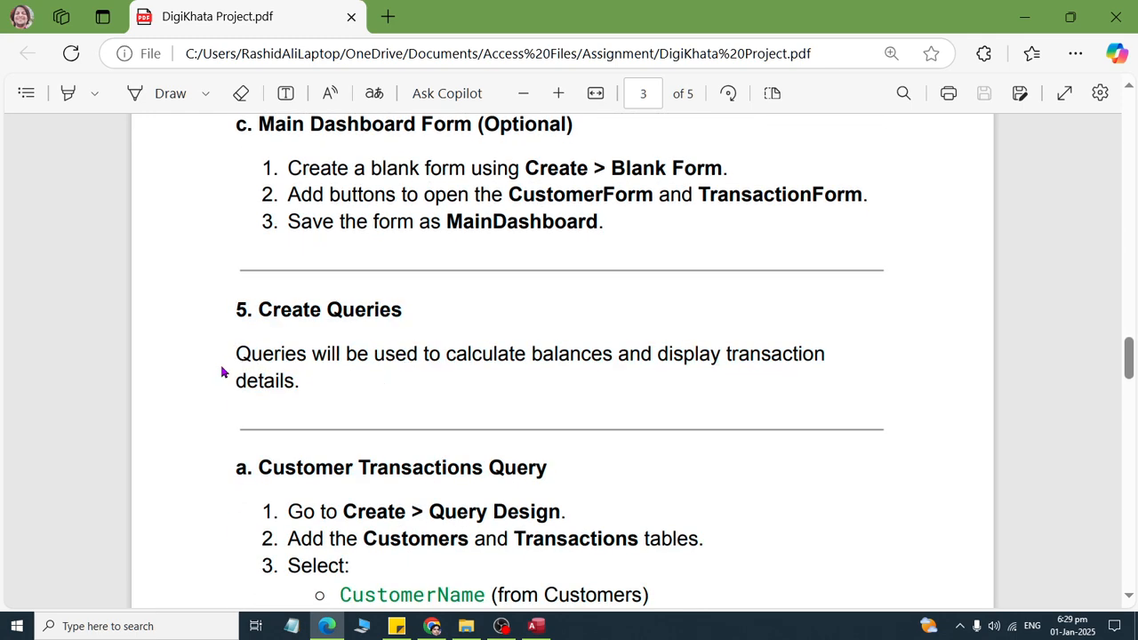
pyautogui.moveTo(231, 354); pyautogui.dragTo(801, 389)
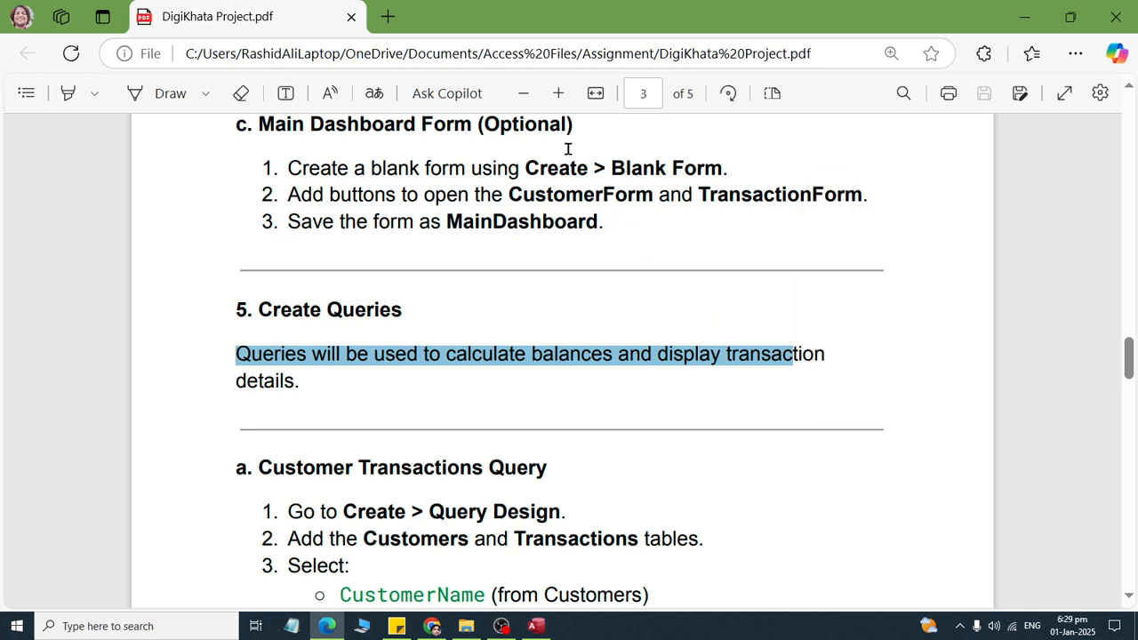
pyautogui.click(322, 392)
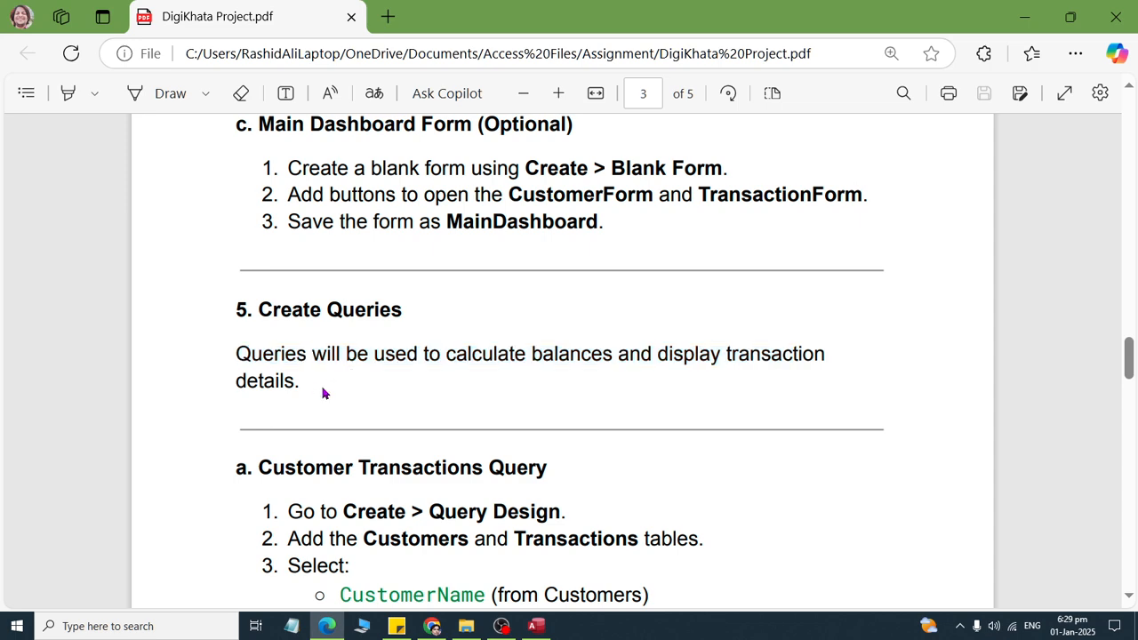
# - Read the opening instructions for the Customer Transactions Query, including which tables to add, and return to Access to find the query creation commands
pyautogui.scroll(-2, 306, 380)
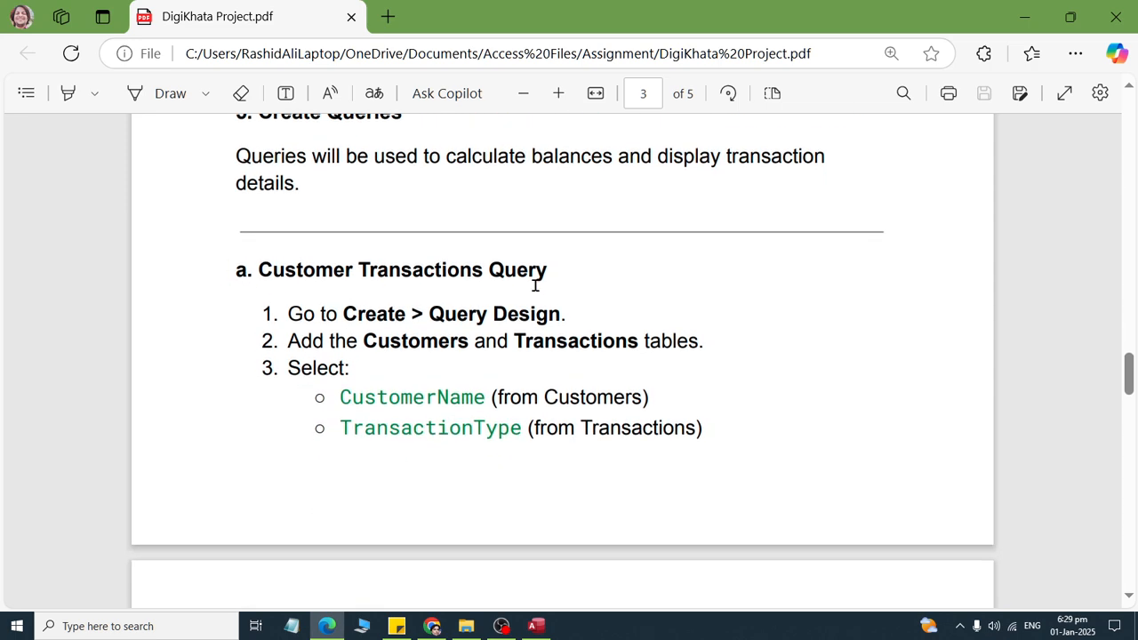
pyautogui.moveTo(259, 270); pyautogui.dragTo(561, 267)
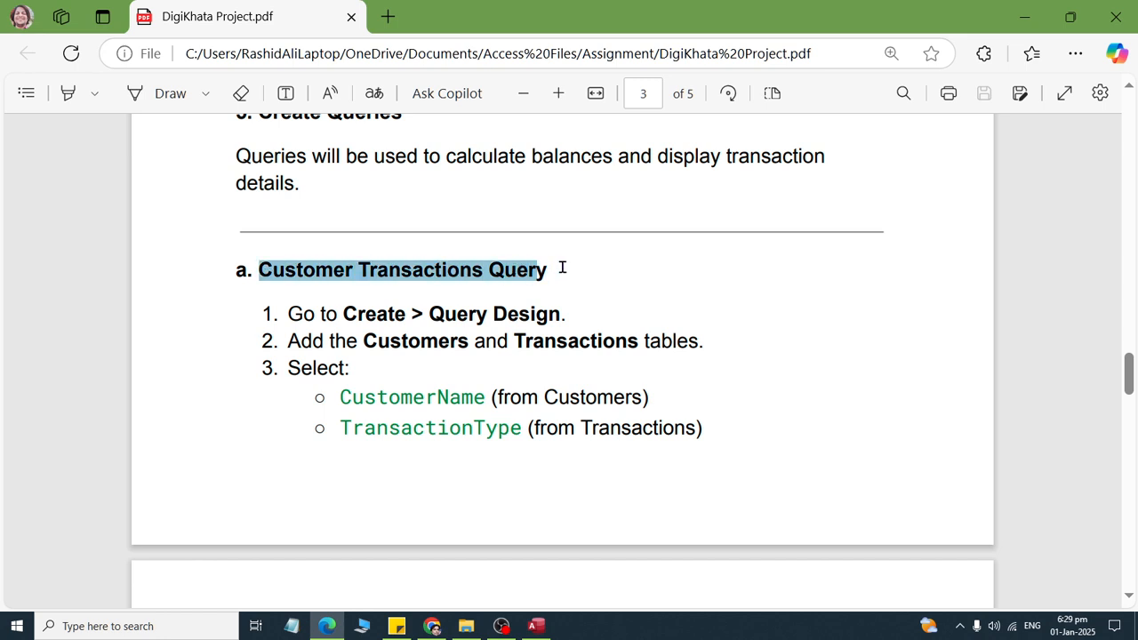
pyautogui.moveTo(284, 314); pyautogui.dragTo(591, 322)
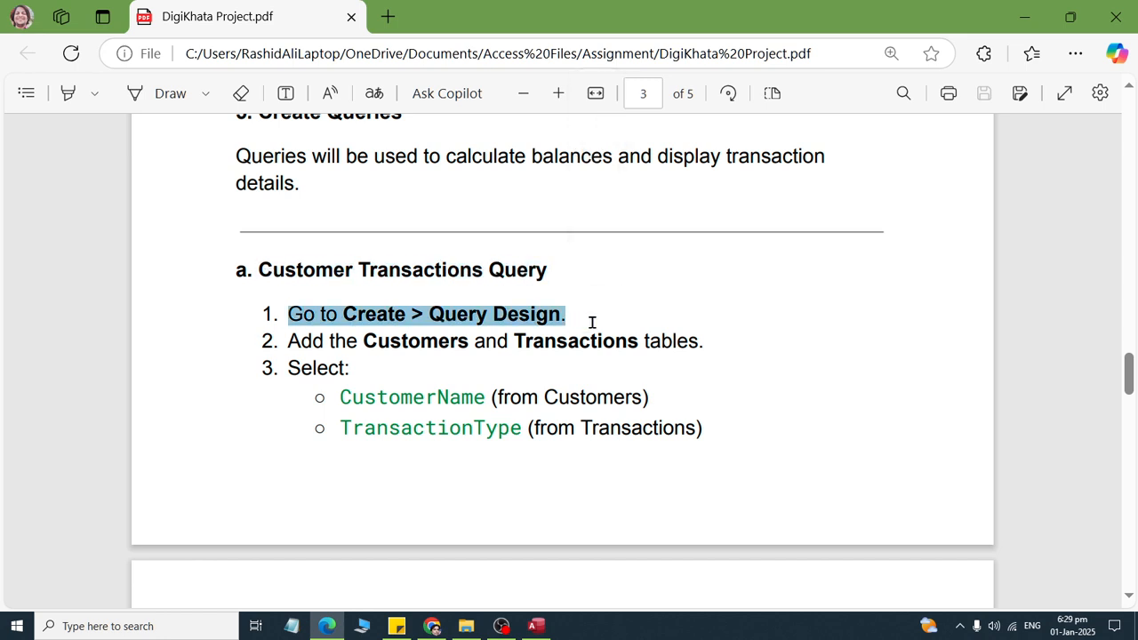
pyautogui.moveTo(312, 343); pyautogui.dragTo(699, 348)
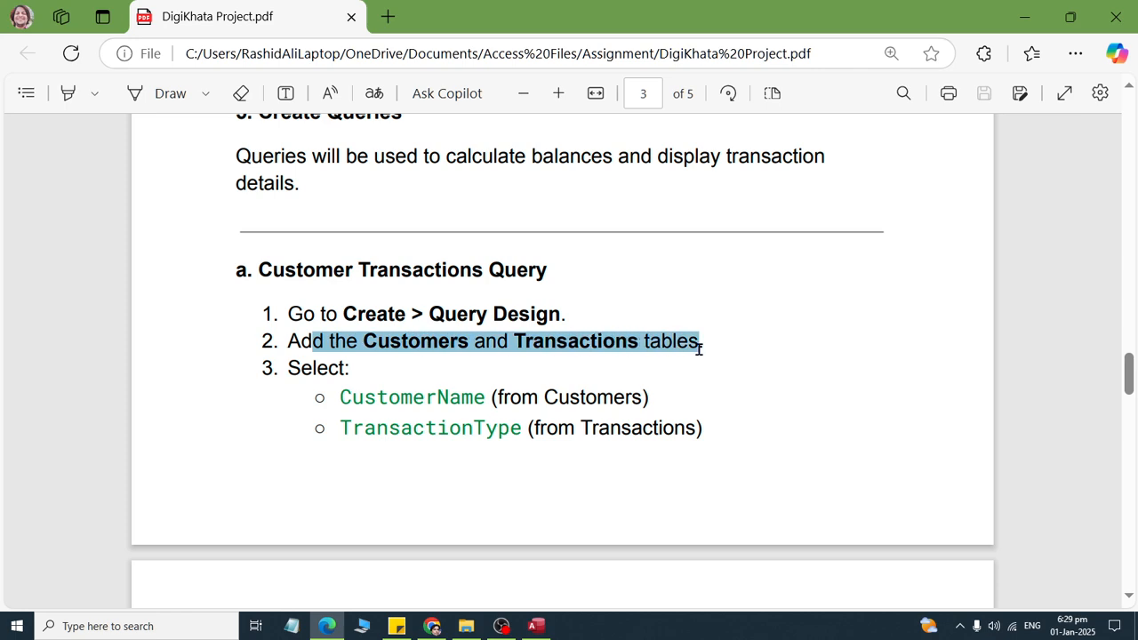
pyautogui.hotkey('alt', 'Tab')
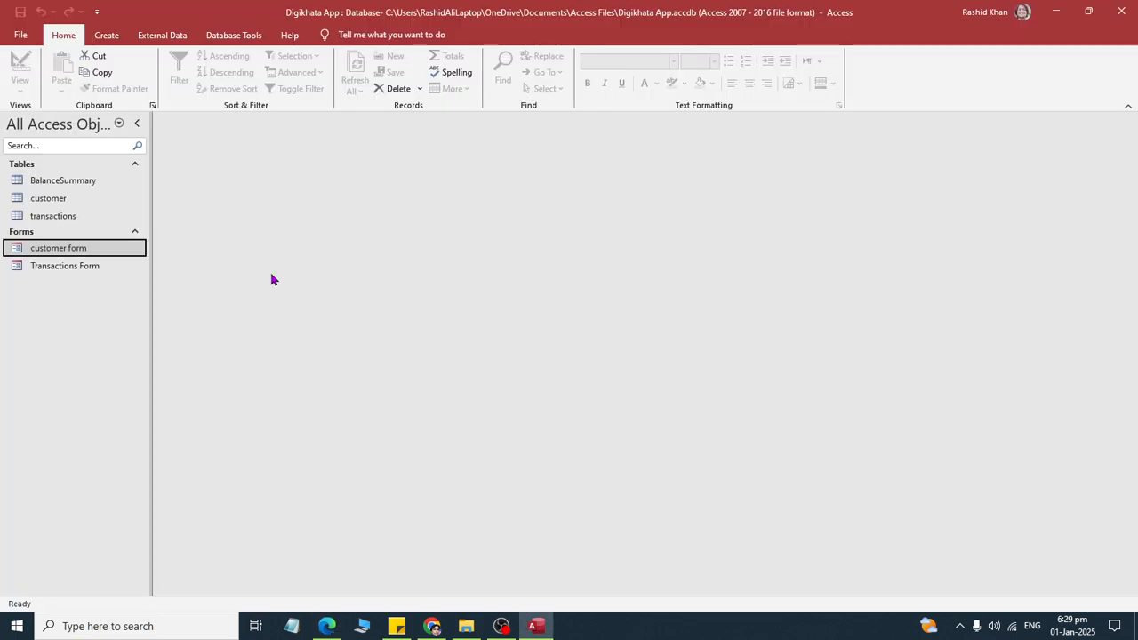
pyautogui.click(107, 37)
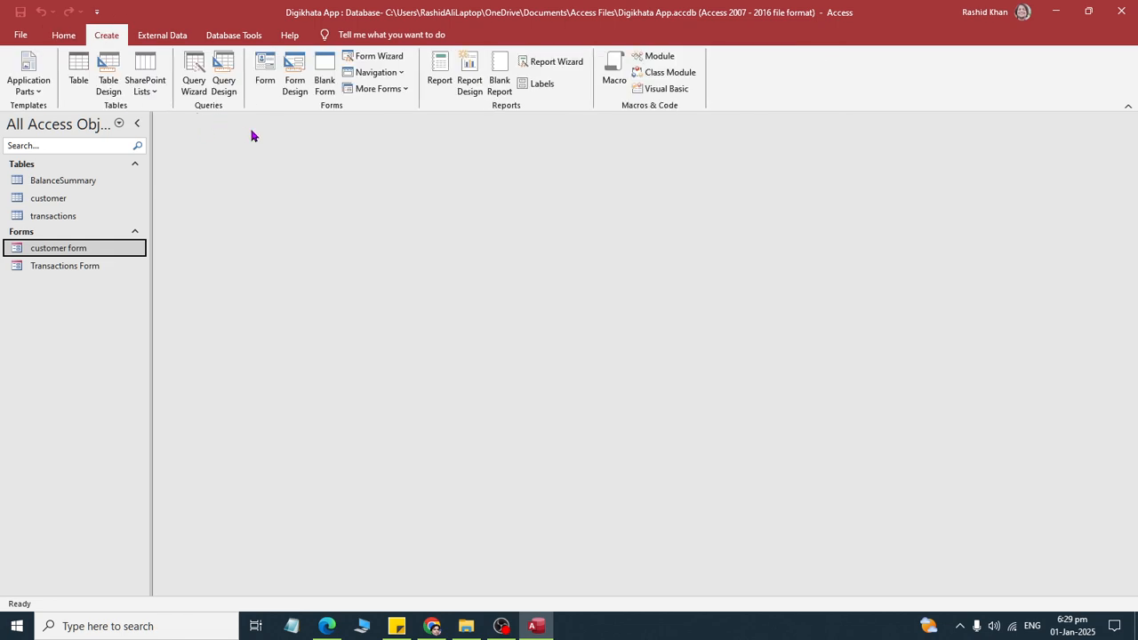
# - Switch back to the PDF and read which fields the Customer Transactions Query needs and the name to save it under
pyautogui.hotkey('alt', 'Tab')
pyautogui.scroll(-2, 462, 417)
pyautogui.scroll(1, 469, 427)
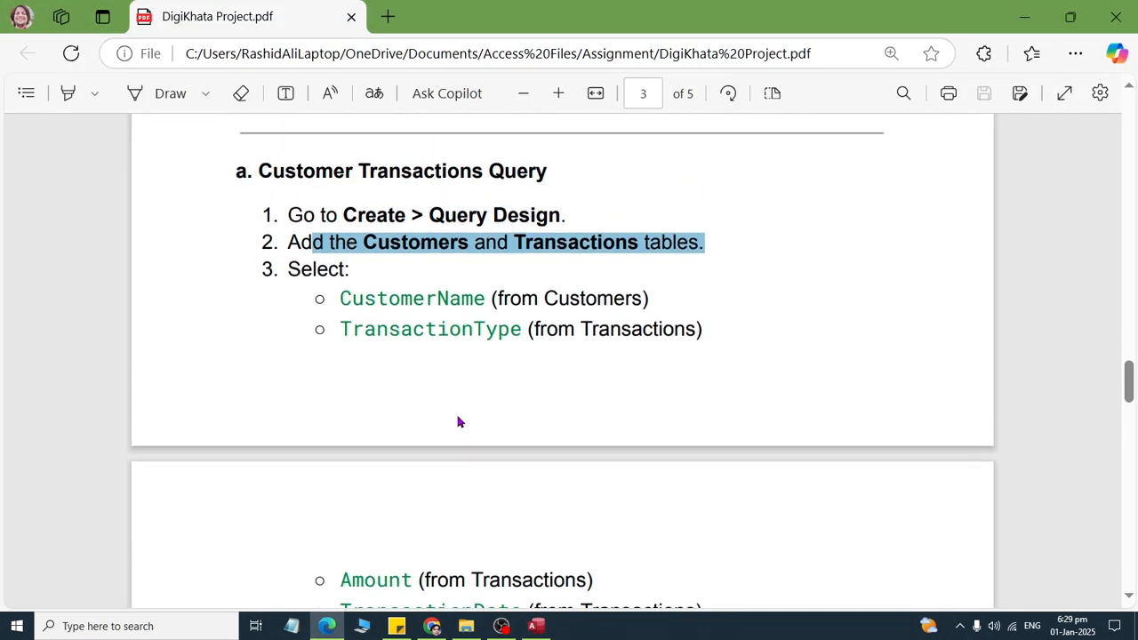
pyautogui.scroll(-2, 460, 421)
pyautogui.moveTo(315, 203); pyautogui.dragTo(536, 206)
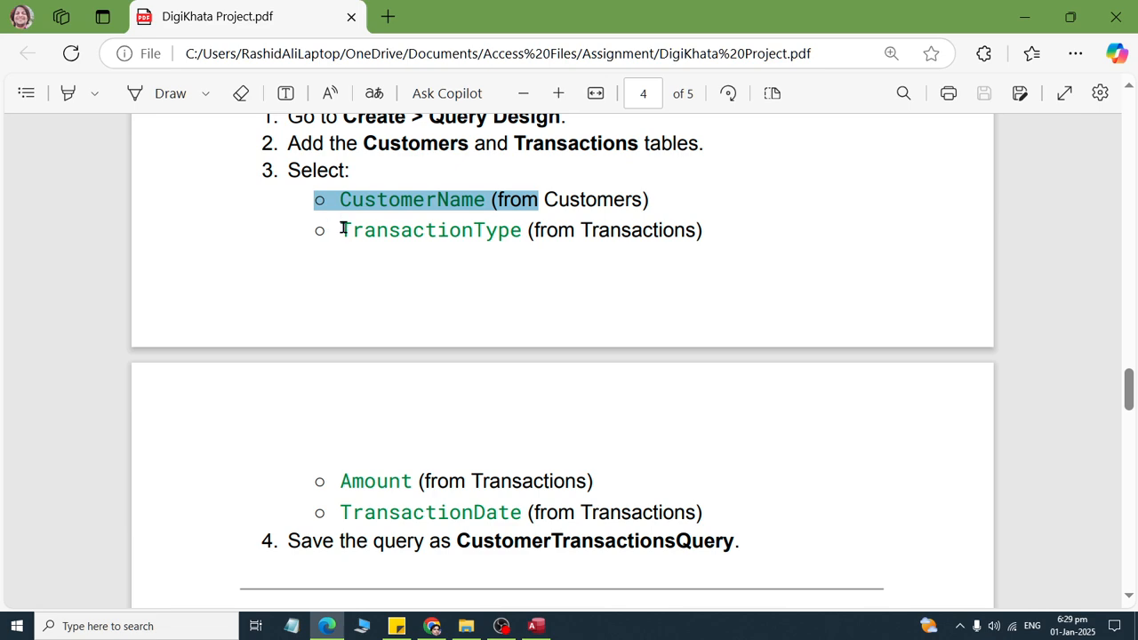
pyautogui.moveTo(343, 228); pyautogui.dragTo(566, 229)
pyautogui.click(531, 198)
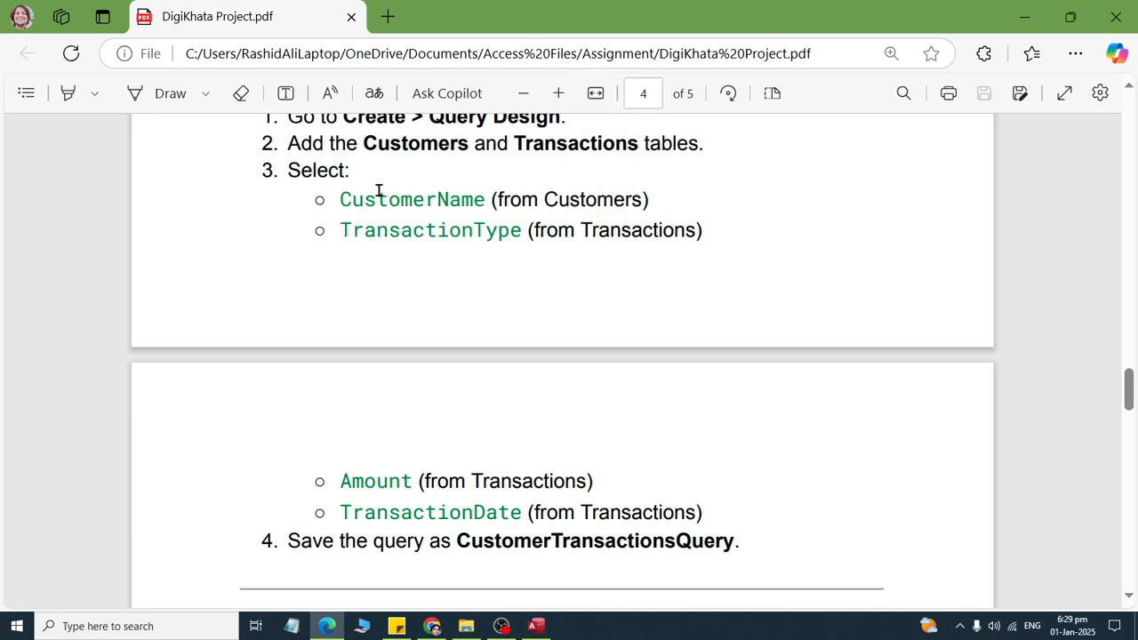
pyautogui.moveTo(352, 201); pyautogui.dragTo(498, 212)
pyautogui.click(389, 231)
pyautogui.moveTo(388, 231); pyautogui.dragTo(544, 229)
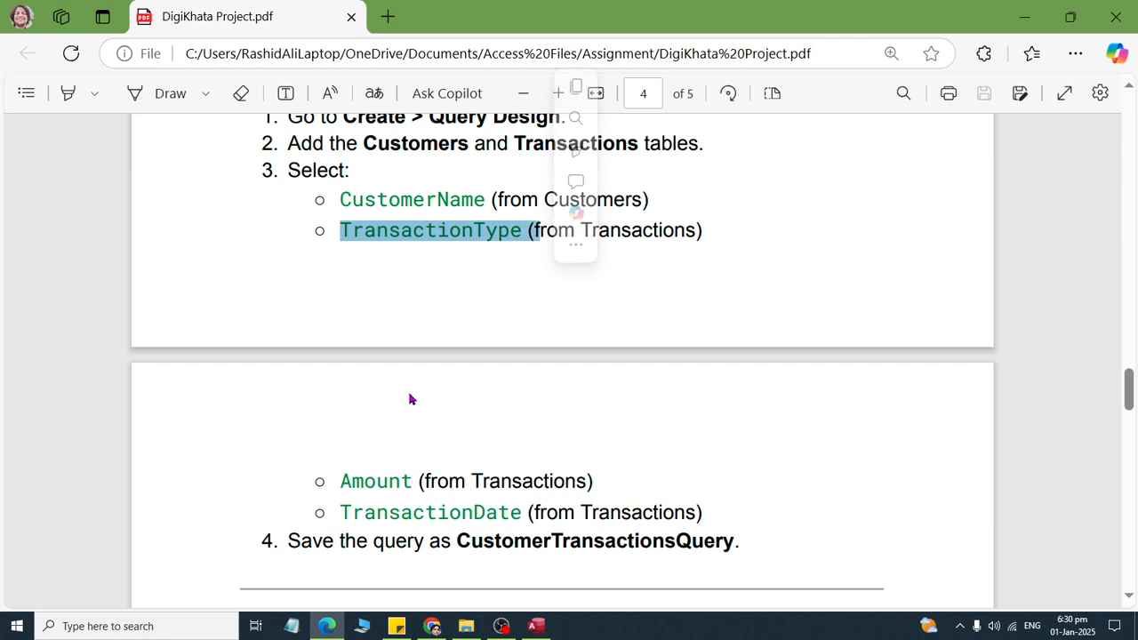
pyautogui.moveTo(350, 481); pyautogui.dragTo(612, 488)
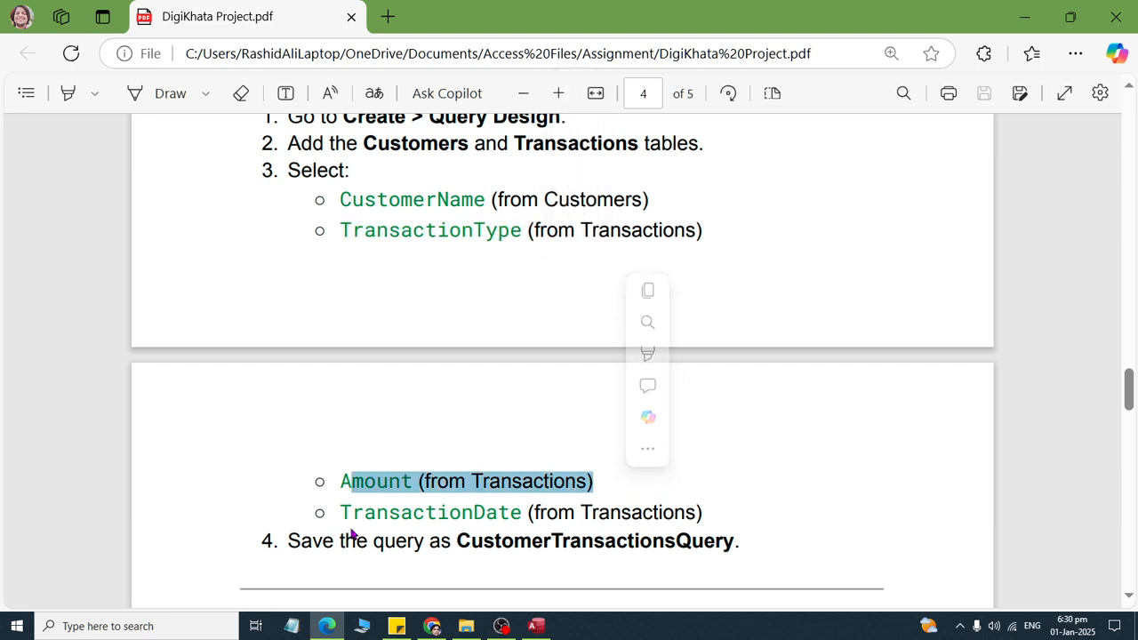
pyautogui.moveTo(342, 514); pyautogui.dragTo(681, 536)
pyautogui.scroll(-3, 669, 536)
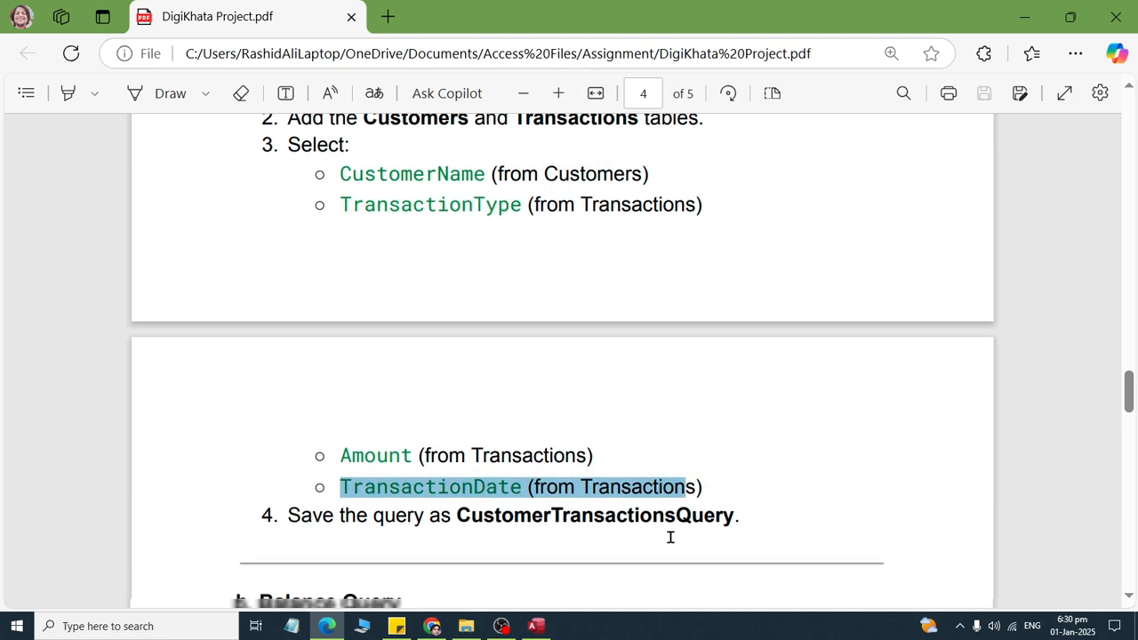
pyautogui.moveTo(275, 441); pyautogui.dragTo(756, 465)
# - Return to Access and start a Simple Query Wizard query with the customer table as its source
pyautogui.hotkey('alt', 'Tab')
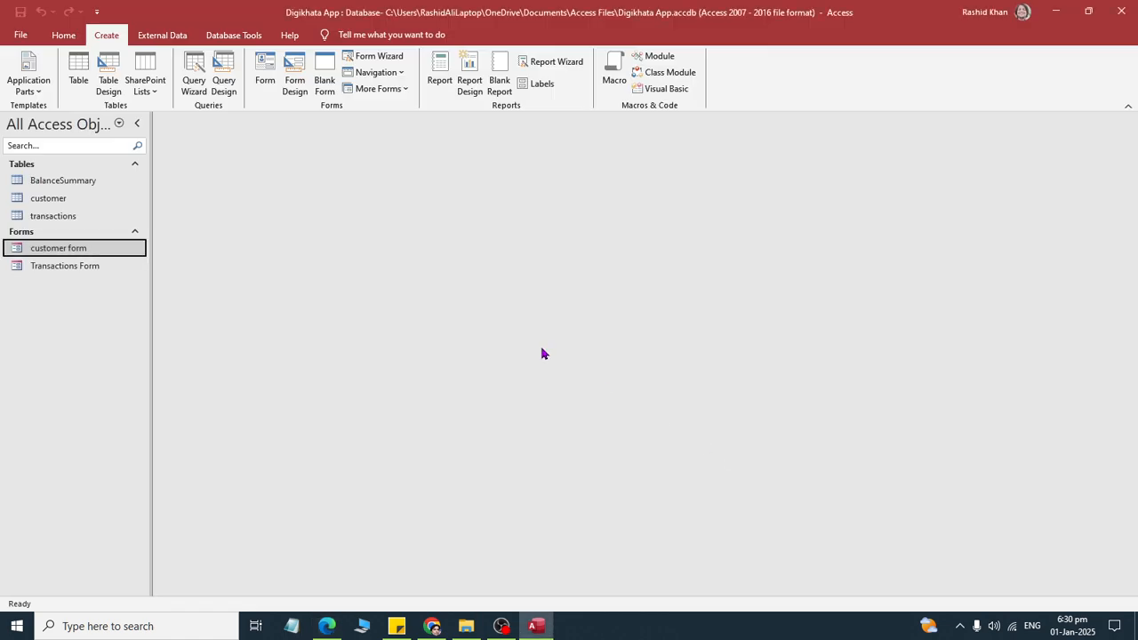
pyautogui.click(195, 85)
pyautogui.click(638, 371)
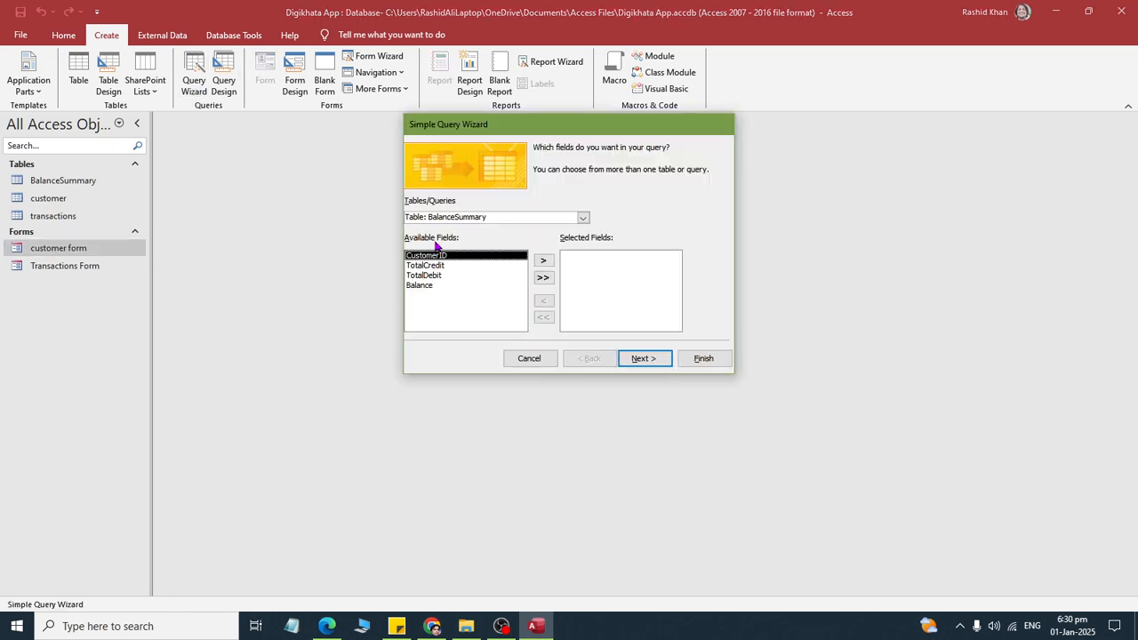
pyautogui.click(580, 217)
pyautogui.click(498, 235)
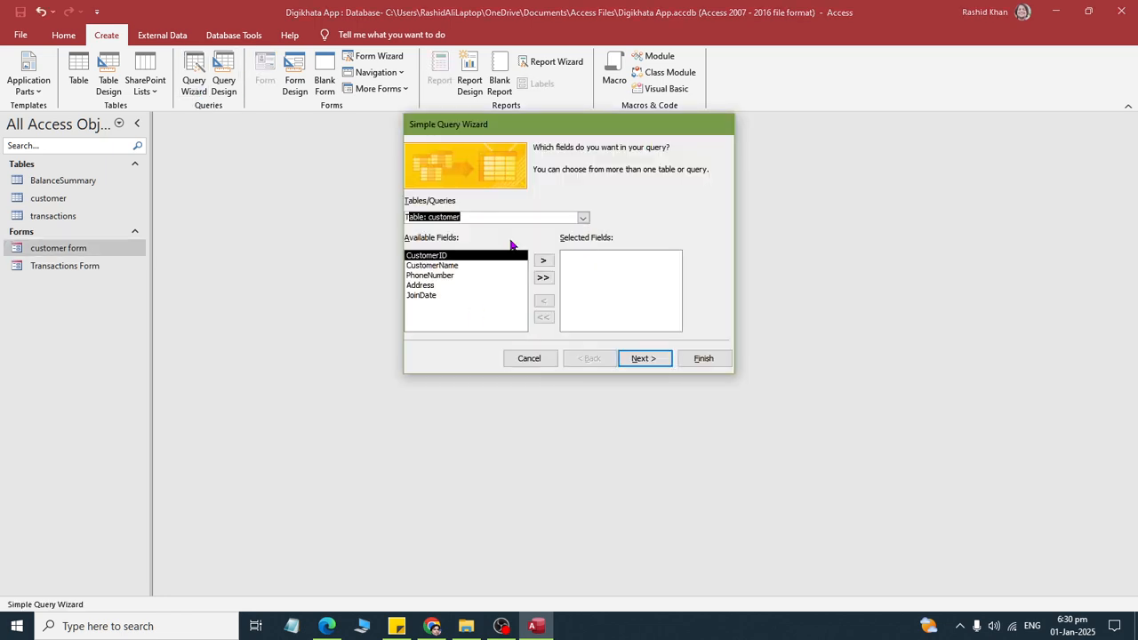
# - Check the first required field in the PDF and add CustomerName from the customer table to the query in Access
pyautogui.hotkey('alt', 'Tab')
pyautogui.scroll(5, 444, 312)
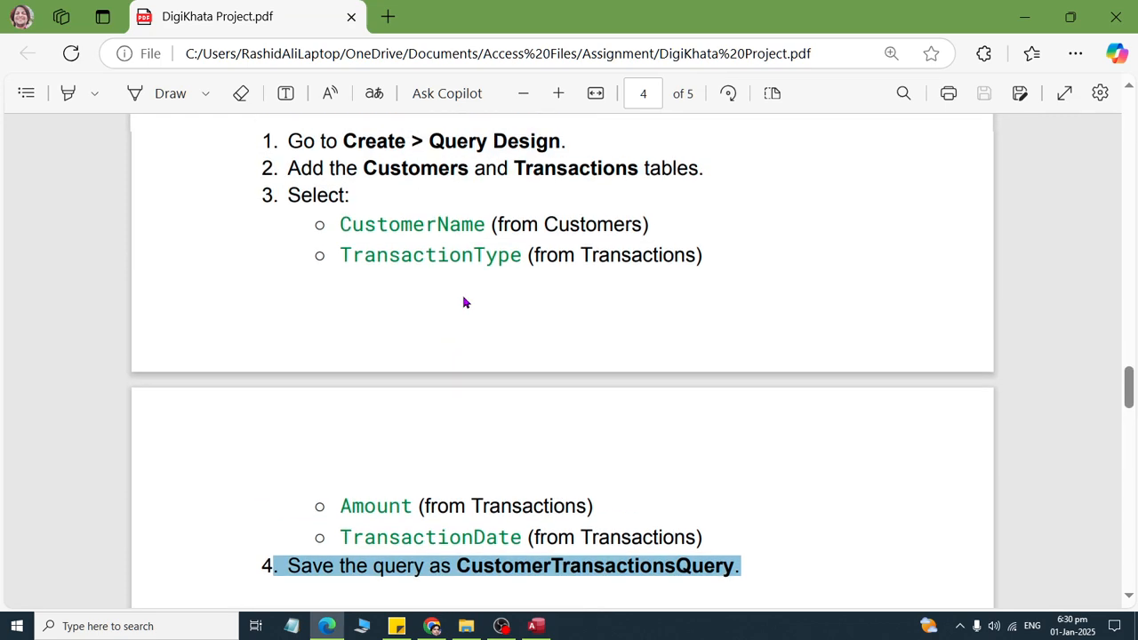
pyautogui.hotkey('alt', 'Tab')
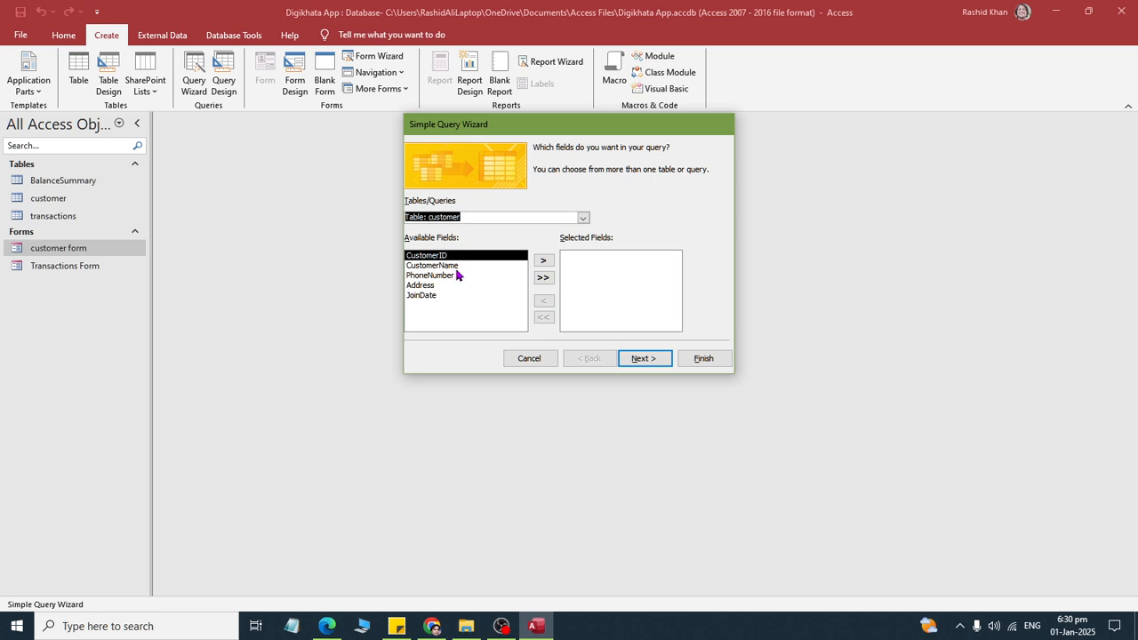
pyautogui.click(468, 266)
pyautogui.click(545, 260)
# - Check the next field in the PDF, make the transactions table the source in Access, and add TransactionType to the query
pyautogui.hotkey('alt', 'Tab')
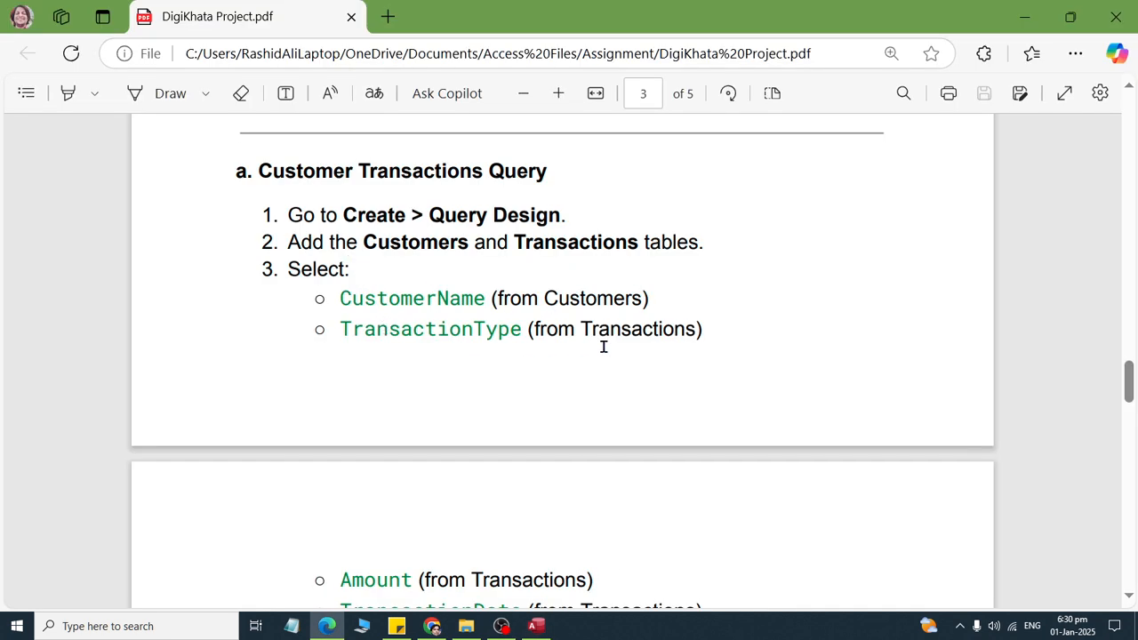
pyautogui.hotkey('alt', 'Tab')
pyautogui.click(582, 217)
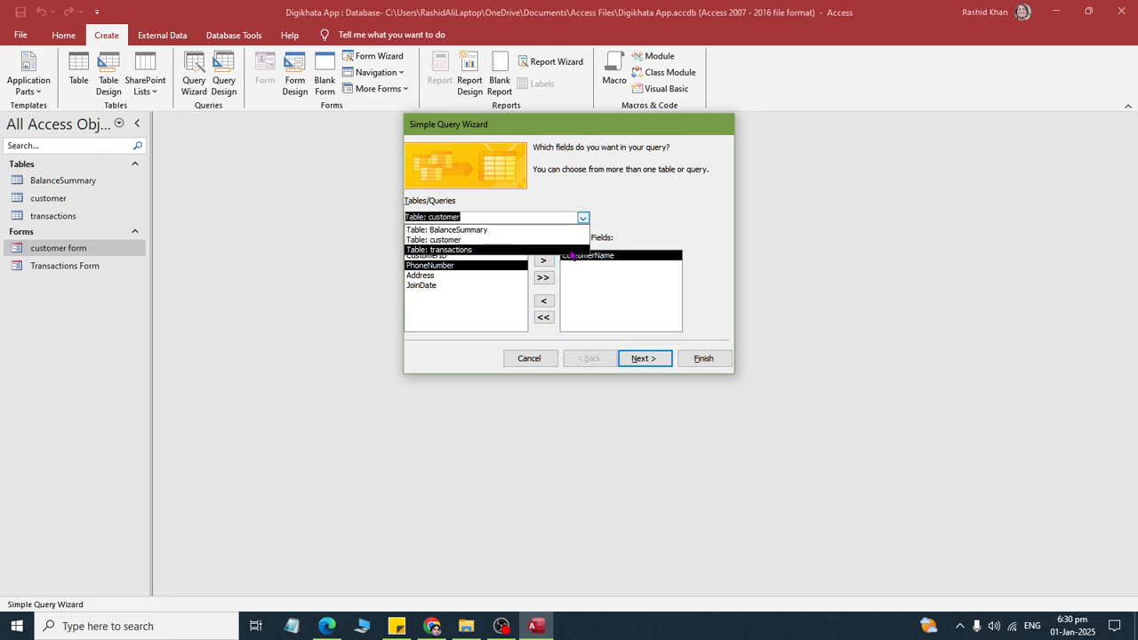
pyautogui.click(533, 250)
pyautogui.click(462, 276)
pyautogui.click(544, 260)
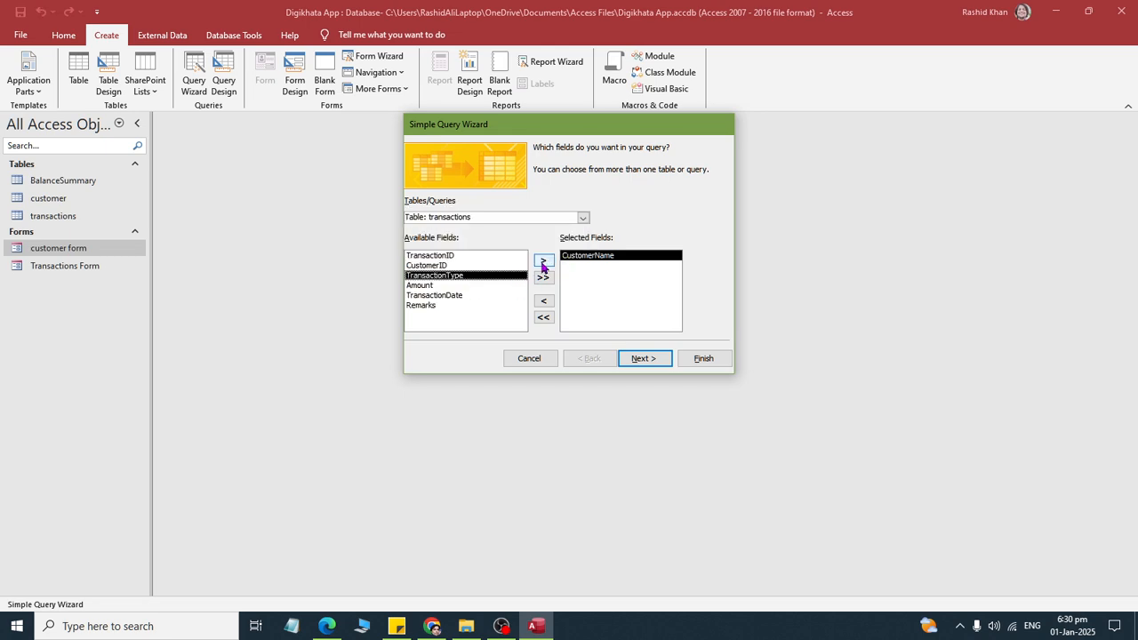
# - Look up the third required field in the PDF and add Amount from the transactions table to the query in Access
pyautogui.hotkey('alt', 'Tab')
pyautogui.scroll(-3, 592, 399)
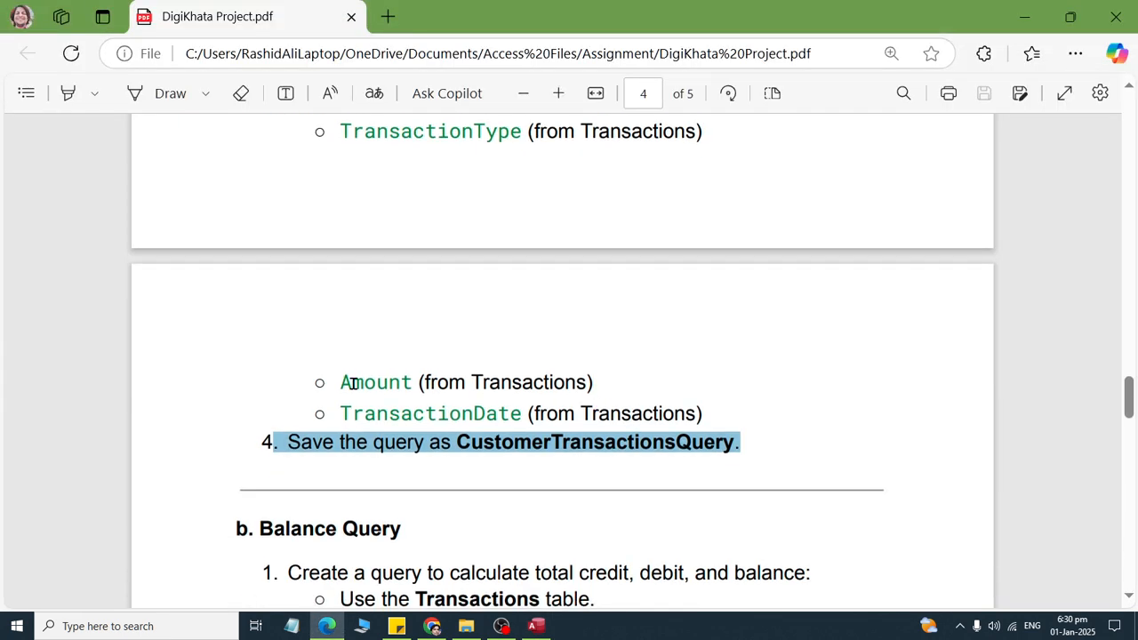
pyautogui.moveTo(352, 383); pyautogui.dragTo(640, 379)
pyautogui.hotkey('alt', 'Tab')
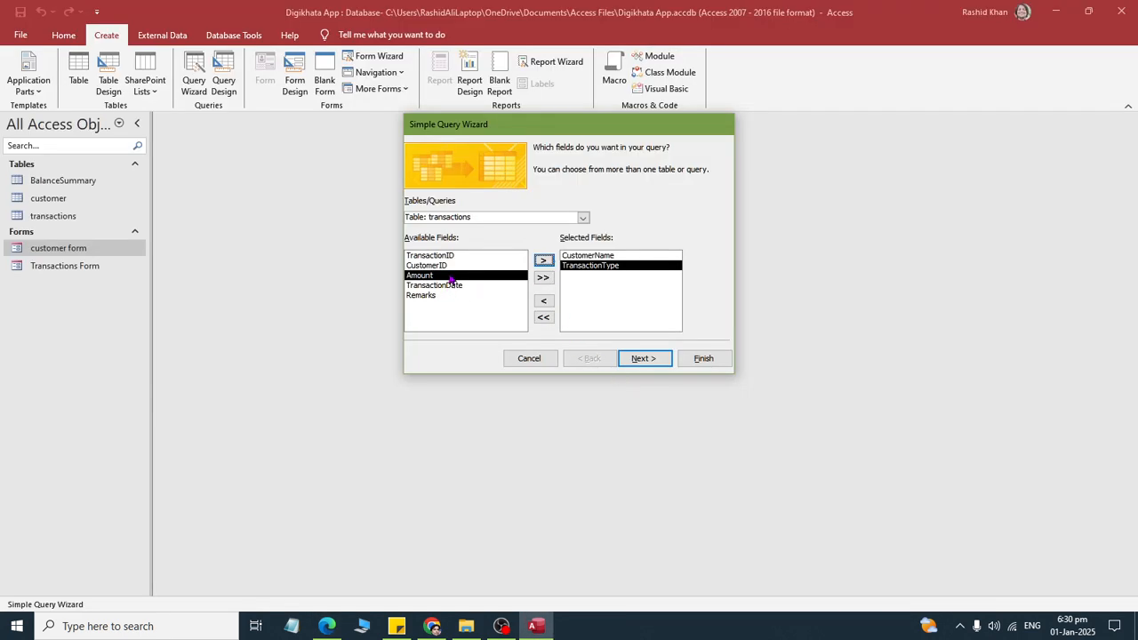
pyautogui.click(544, 261)
# - Confirm the last required field in the PDF and add TransactionDate from the transactions table to the query in Access
pyautogui.hotkey('alt', 'Tab')
pyautogui.moveTo(339, 413); pyautogui.dragTo(767, 418)
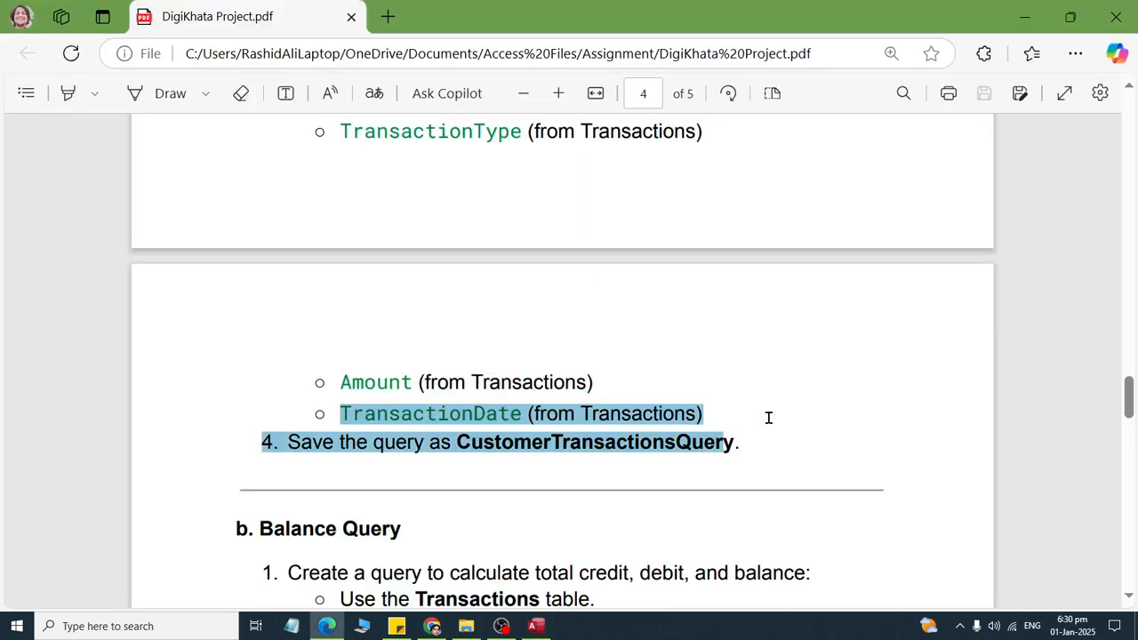
pyautogui.hotkey('alt', 'Tab')
pyautogui.click(435, 277)
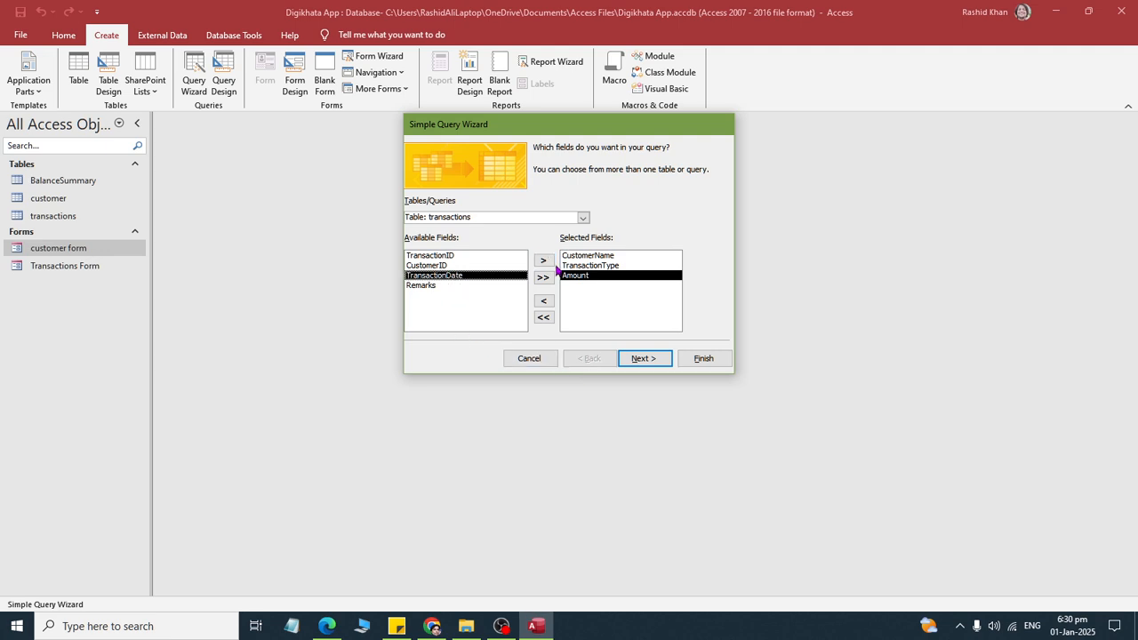
pyautogui.click(544, 260)
# - Check the required query name in the PDF, then keep the Detail query option in Access and proceed to the title page
pyautogui.click(647, 359)
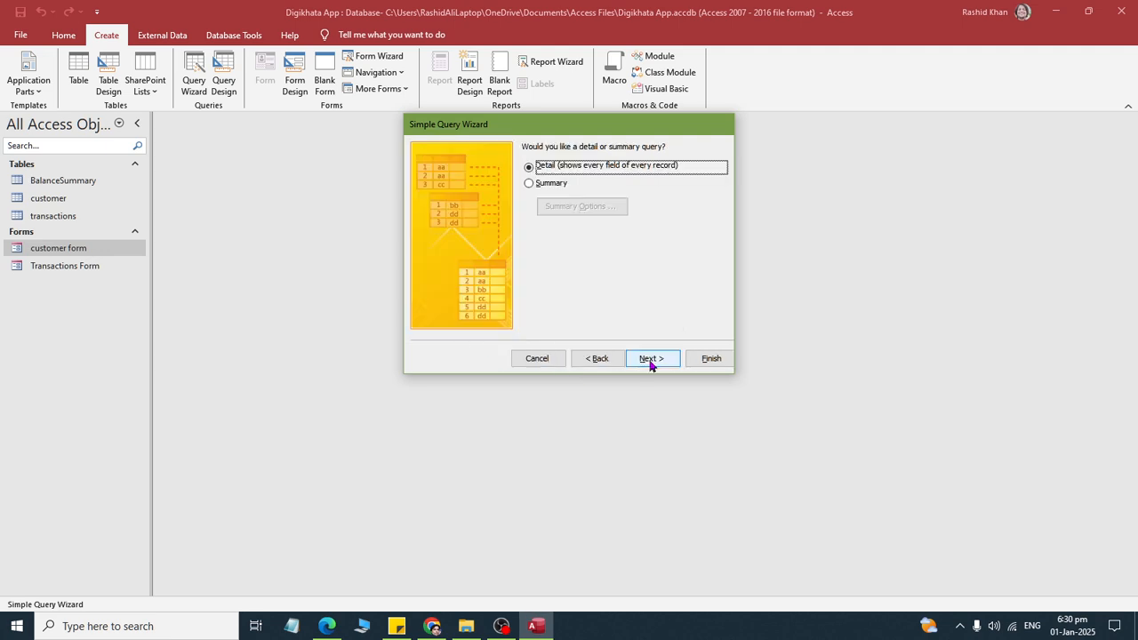
pyautogui.hotkey('alt', 'Tab')
pyautogui.moveTo(310, 457); pyautogui.dragTo(798, 456)
pyautogui.hotkey('alt', 'Tab')
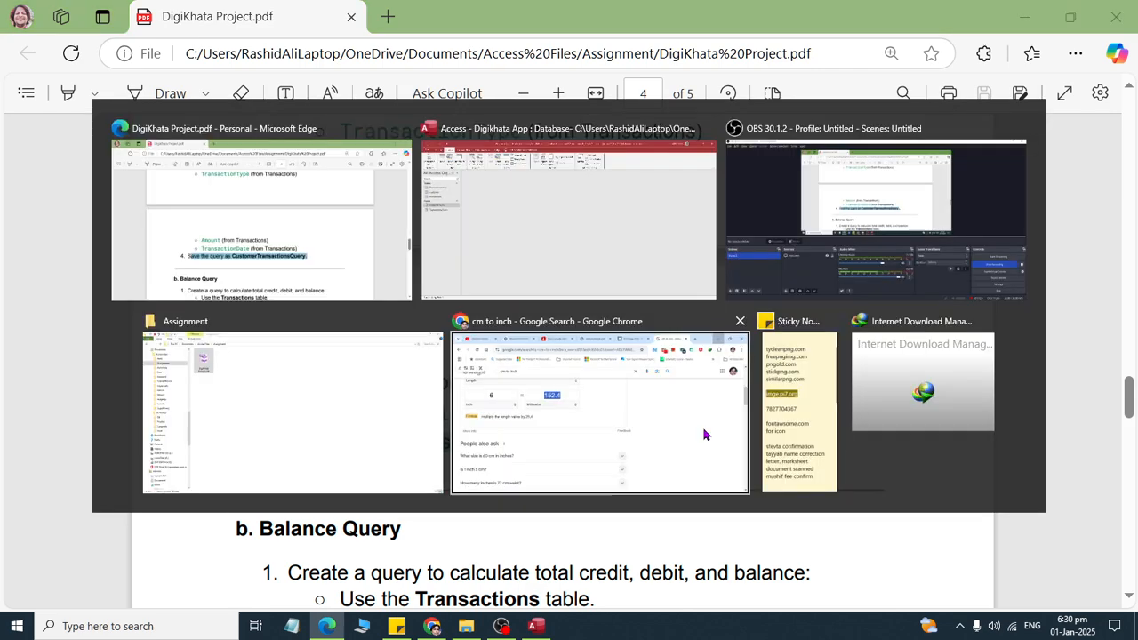
pyautogui.click(652, 359)
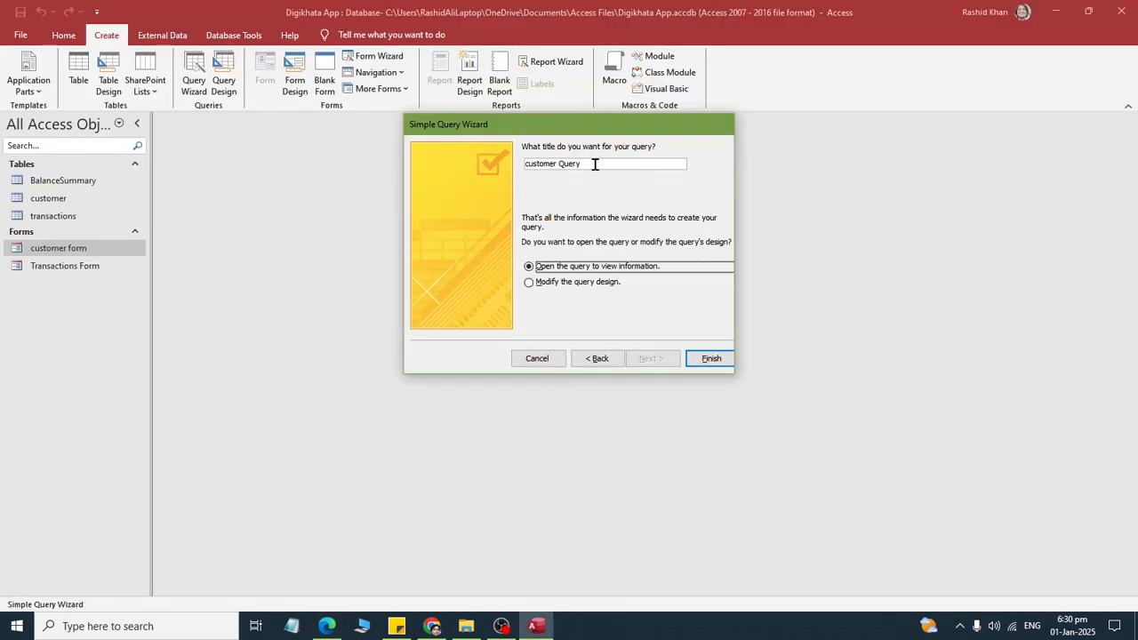
# - Title the query CustomertransactionQuery and finish the wizard, opening the query to view information
pyautogui.moveTo(594, 163); pyautogui.dragTo(530, 164)
pyautogui.write('Cus')
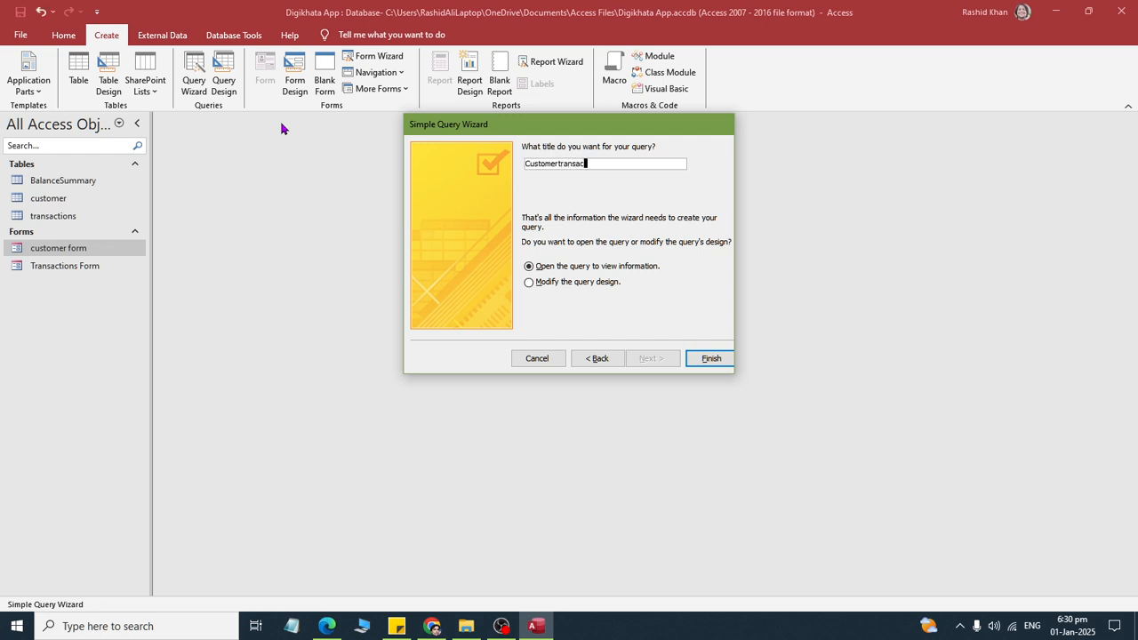
pyautogui.write('tomertransactionQuery')
pyautogui.click(711, 358)
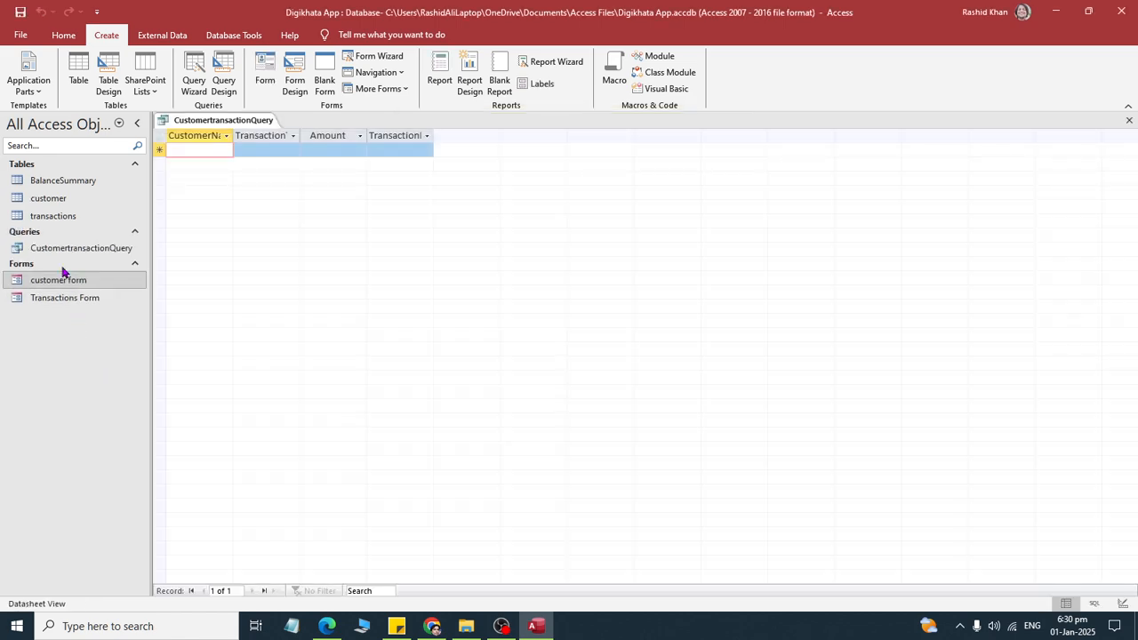
# - Switch to the PDF, read the Balance Query instructions on its table, Sum calculations and save name, and return to Access
pyautogui.hotkey('alt', 'Tab')
pyautogui.scroll(-5, 521, 404)
pyautogui.scroll(1, 588, 402)
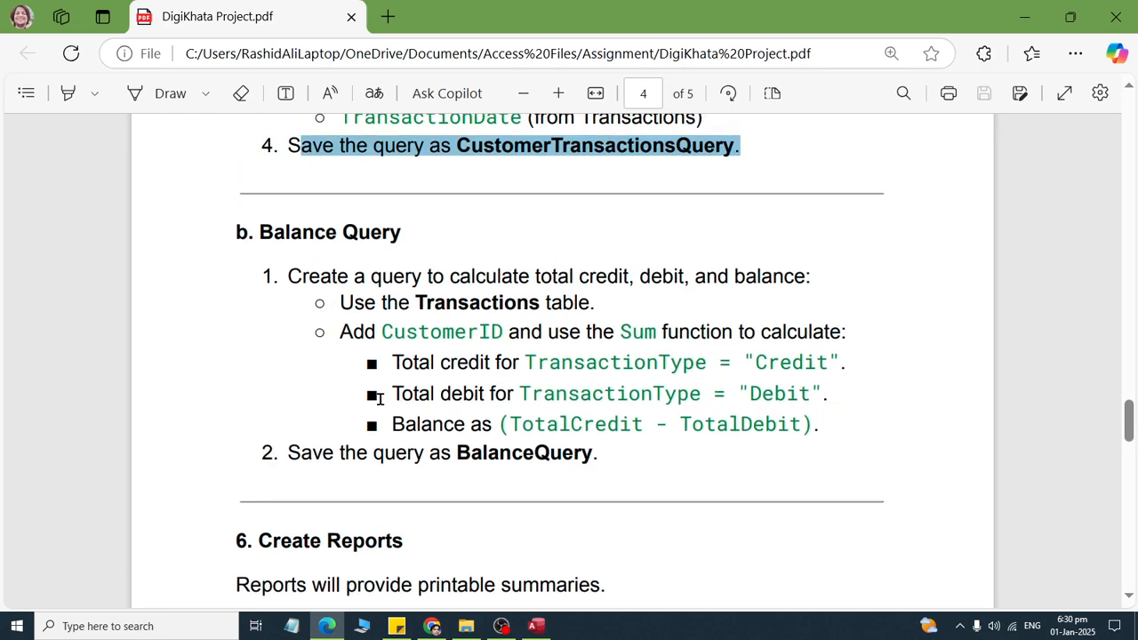
pyautogui.moveTo(271, 273); pyautogui.dragTo(762, 478)
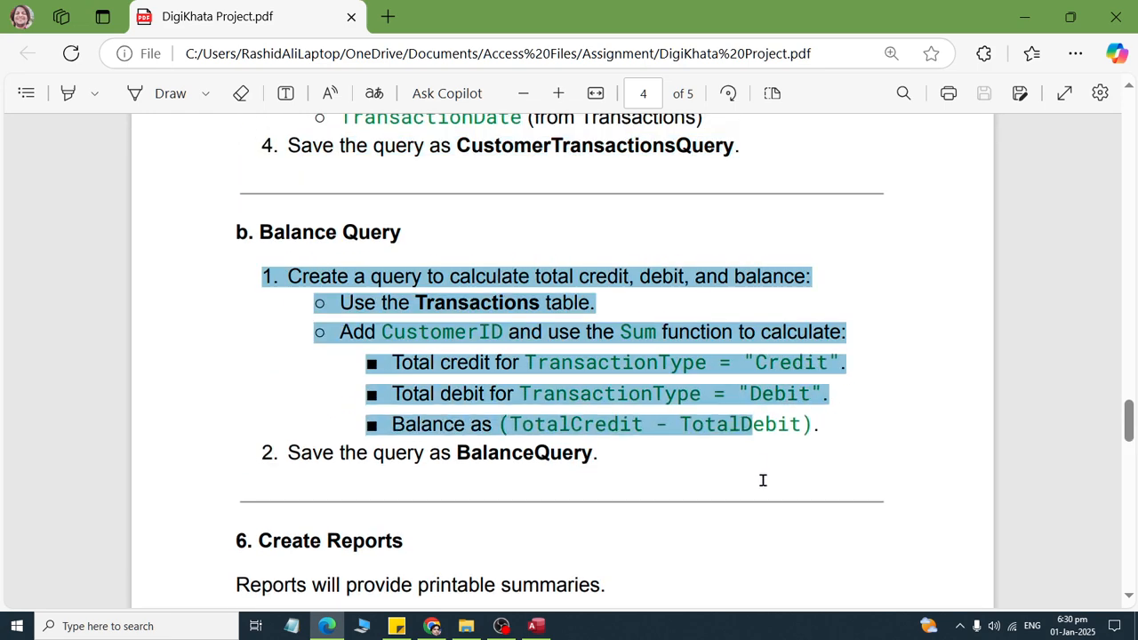
pyautogui.click(408, 384)
pyautogui.moveTo(290, 276); pyautogui.dragTo(858, 289)
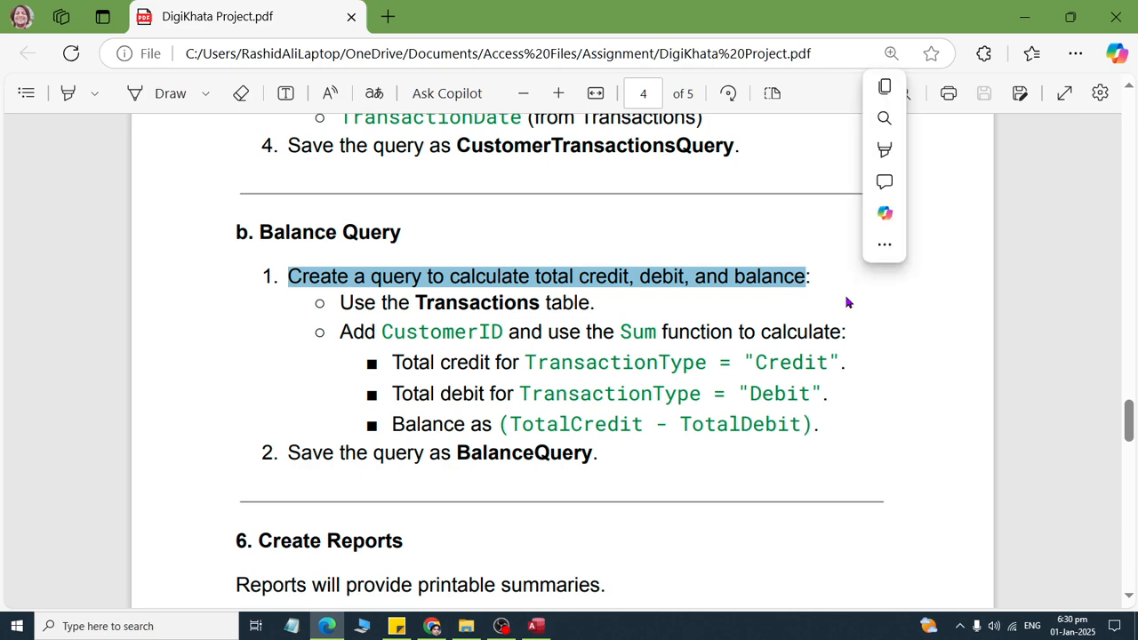
pyautogui.moveTo(581, 290); pyautogui.dragTo(603, 294)
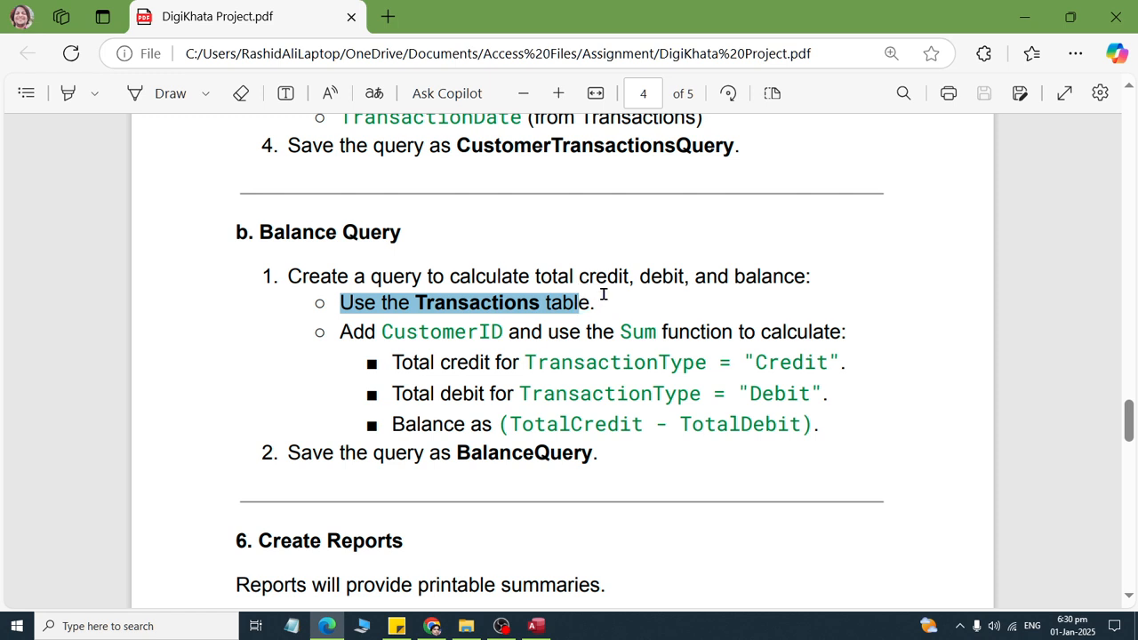
pyautogui.moveTo(364, 334); pyautogui.dragTo(847, 432)
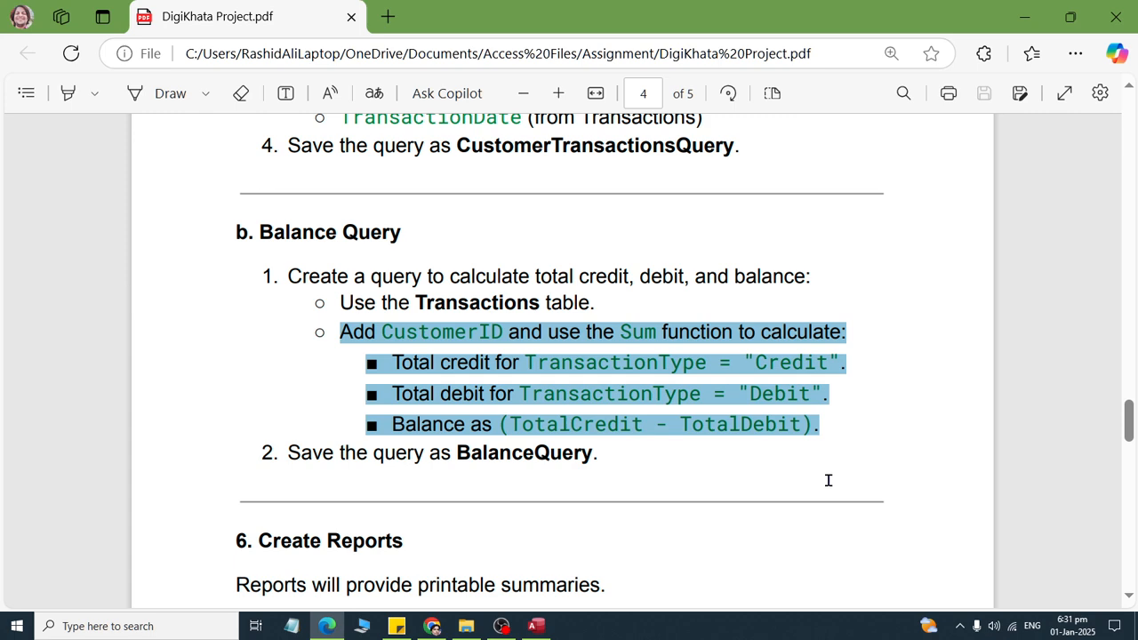
pyautogui.moveTo(827, 480); pyautogui.dragTo(612, 468)
pyautogui.click(561, 468)
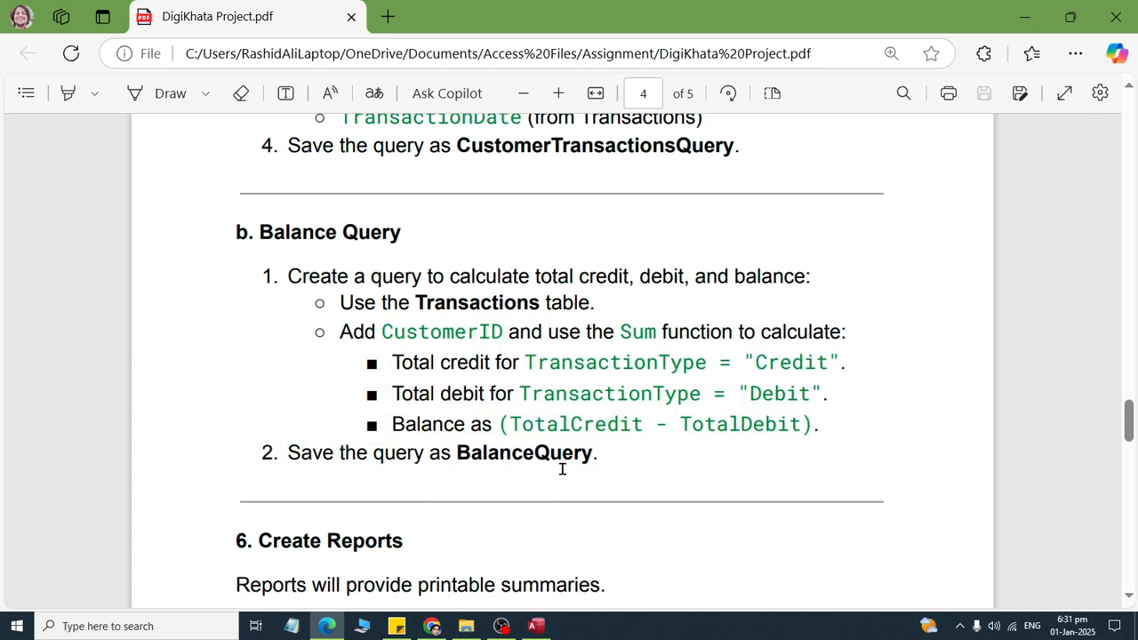
pyautogui.hotkey('alt', 'Tab')
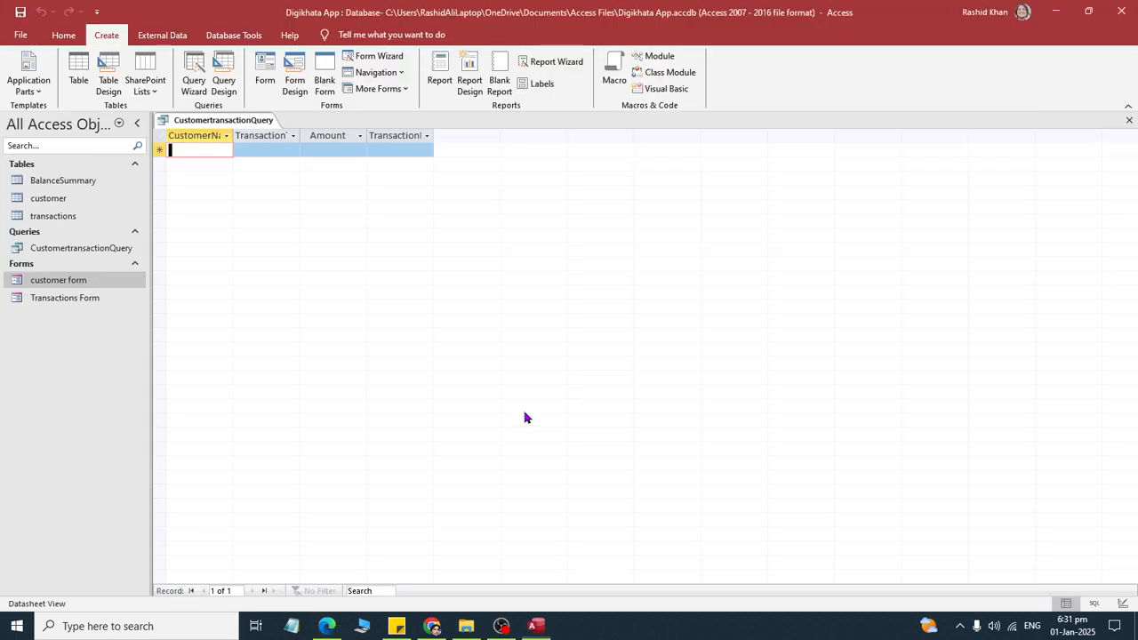